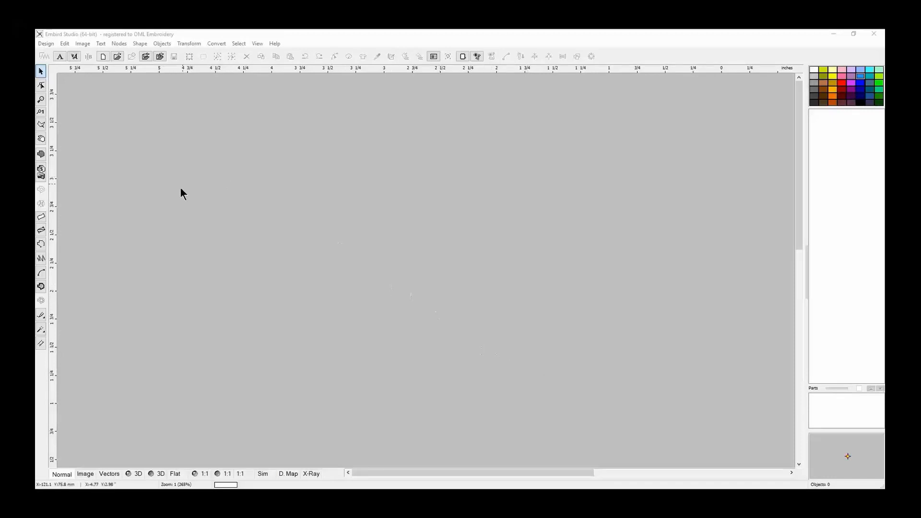
# Draw a closed four-sided fill object about 33 × 28 mm in the work area's upper left.
pyautogui.click(40, 155)
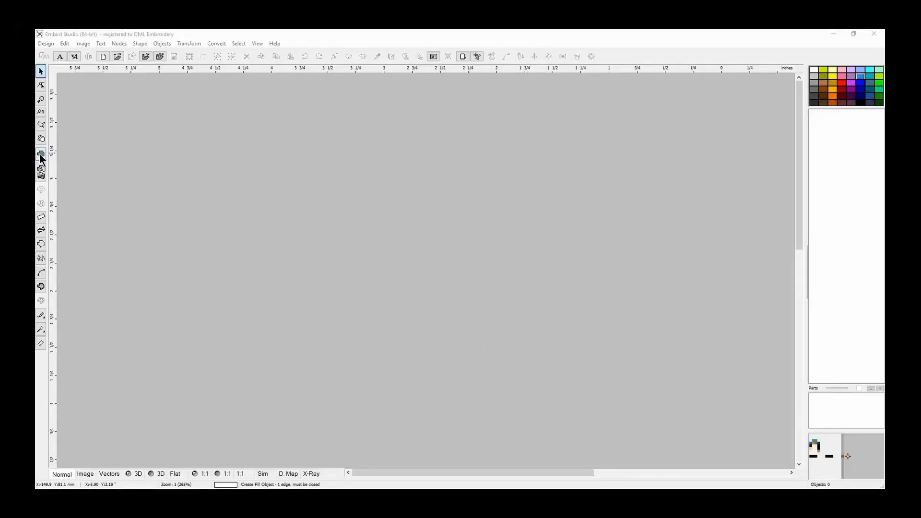
pyautogui.click(229, 178)
pyautogui.click(337, 149)
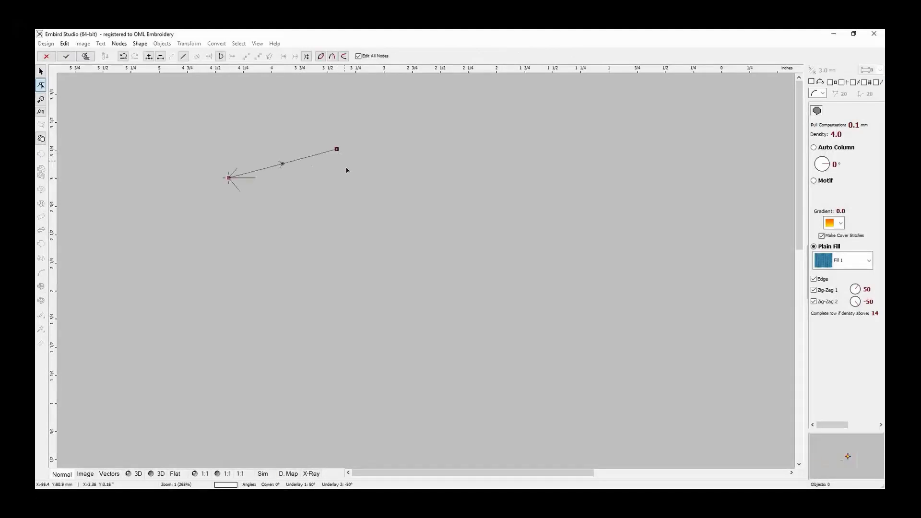
pyautogui.click(374, 248)
pyautogui.click(272, 272)
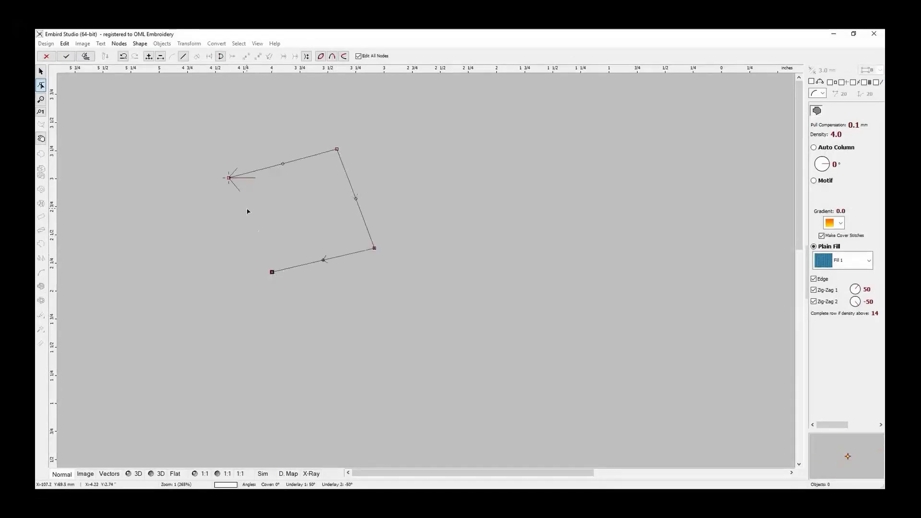
pyautogui.click(245, 206)
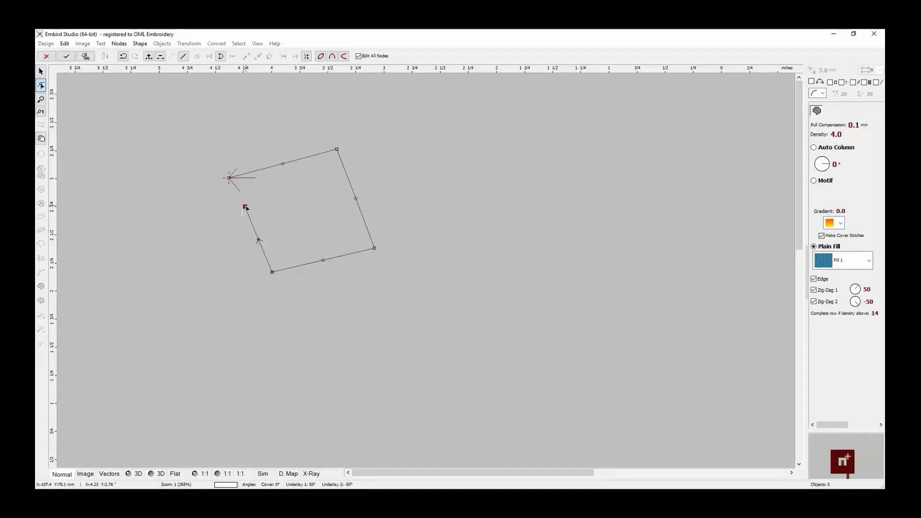
pyautogui.moveTo(245, 206); pyautogui.dragTo(227, 177)
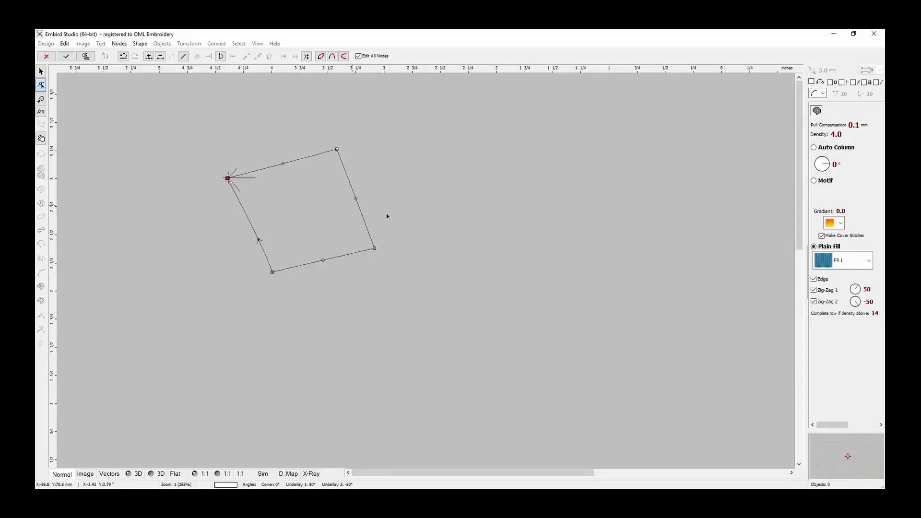
# Fill the four-sided object with Motif 5 and generate its stitches.
pyautogui.click(814, 180)
pyautogui.click(868, 194)
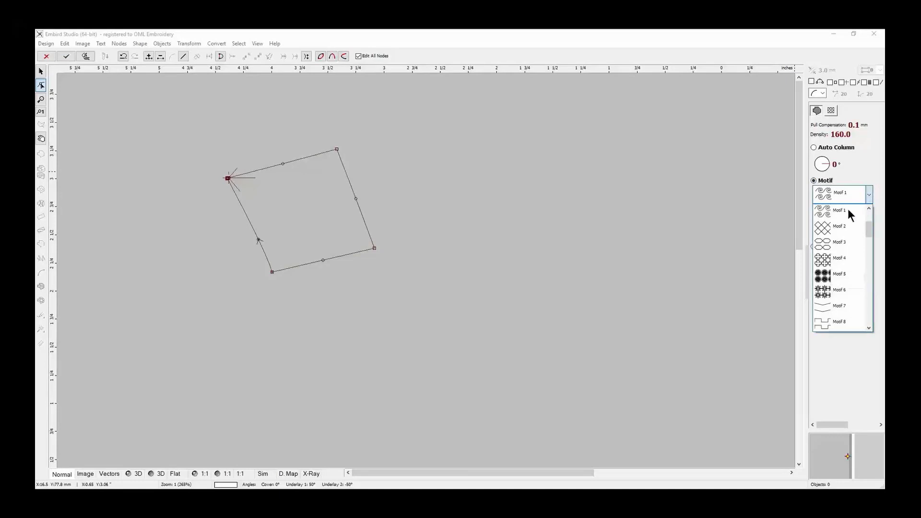
pyautogui.click(822, 277)
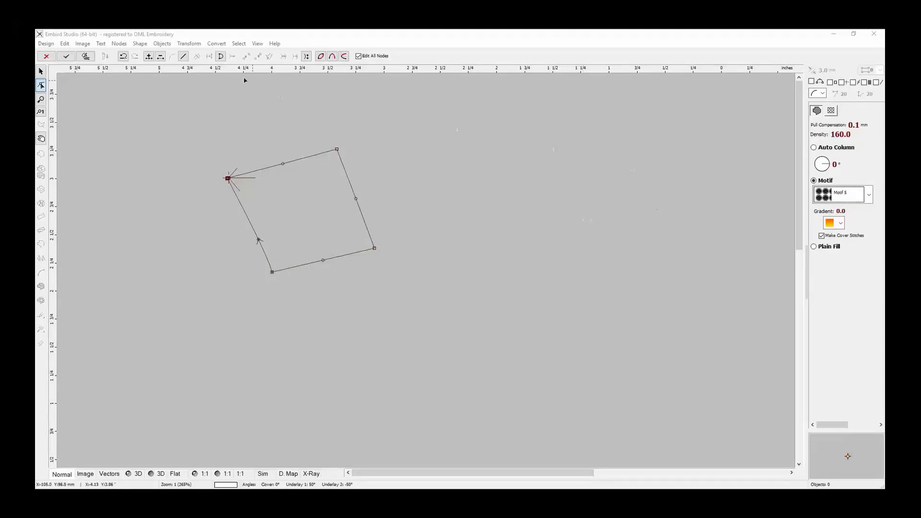
pyautogui.click(87, 55)
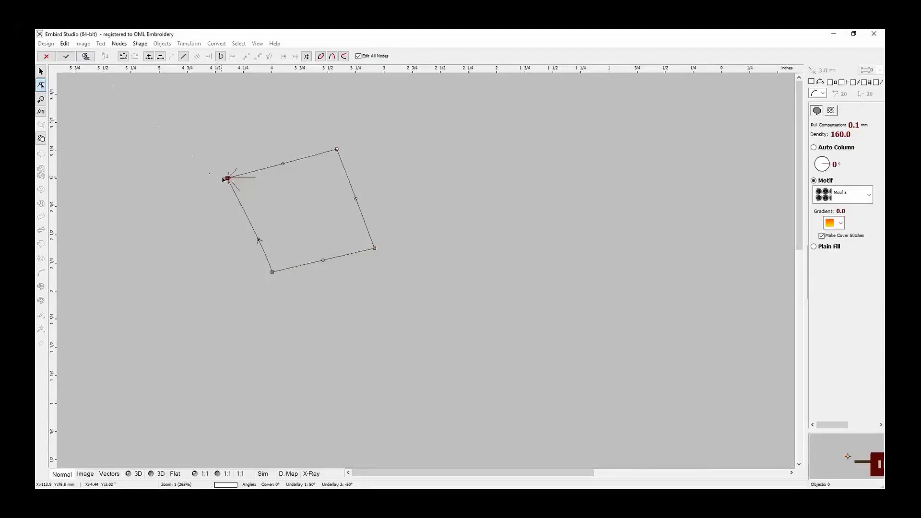
pyautogui.click(89, 57)
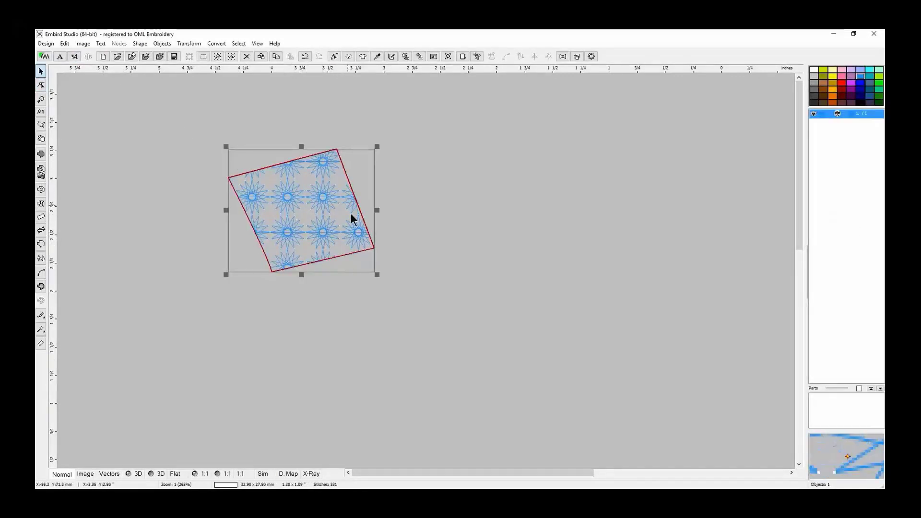
pyautogui.click(403, 272)
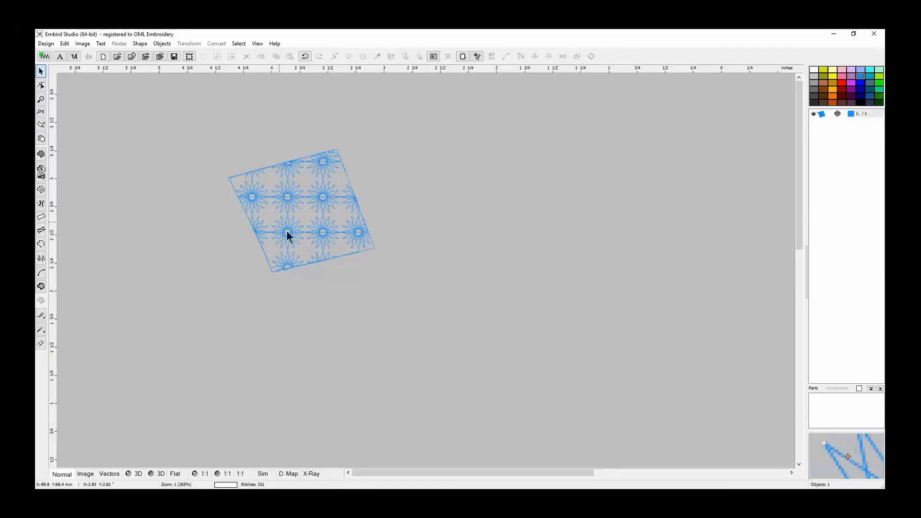
# Delete the motif-filled four-sided object.
pyautogui.click(305, 198)
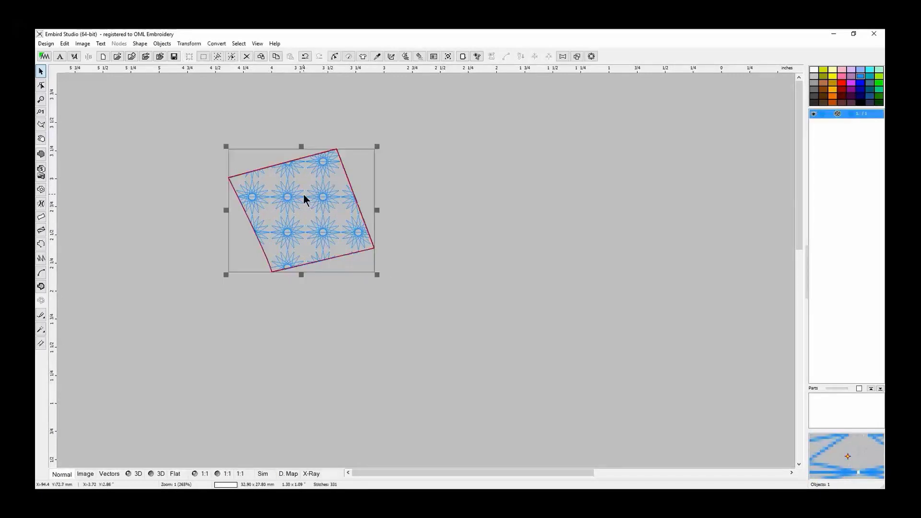
pyautogui.click(377, 207)
pyautogui.click(323, 214)
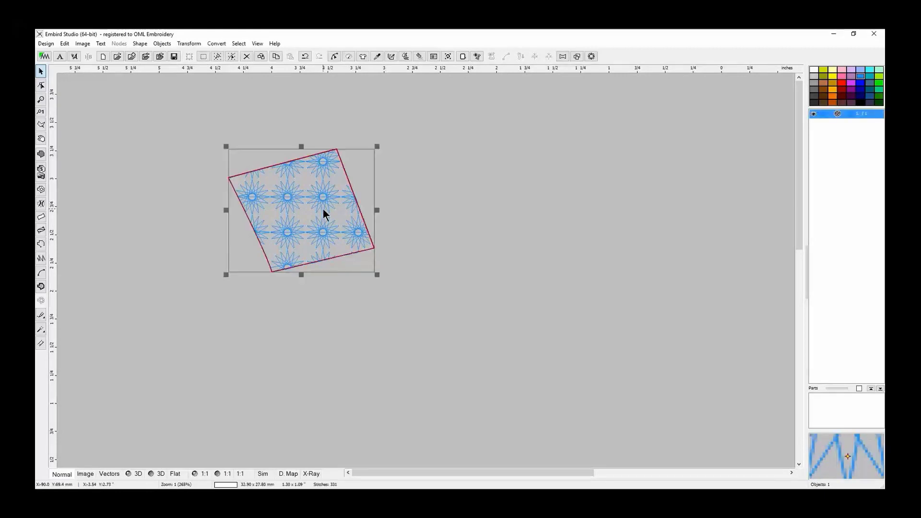
pyautogui.rightClick(323, 210)
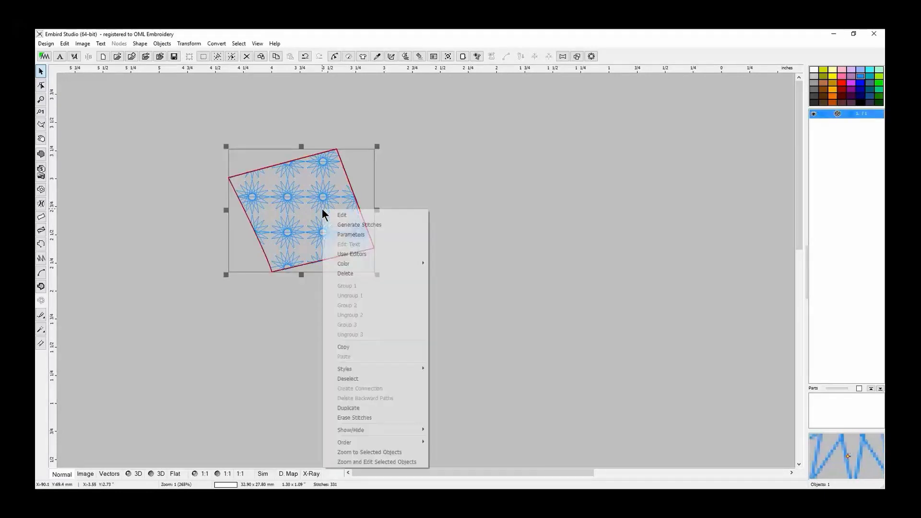
pyautogui.click(346, 273)
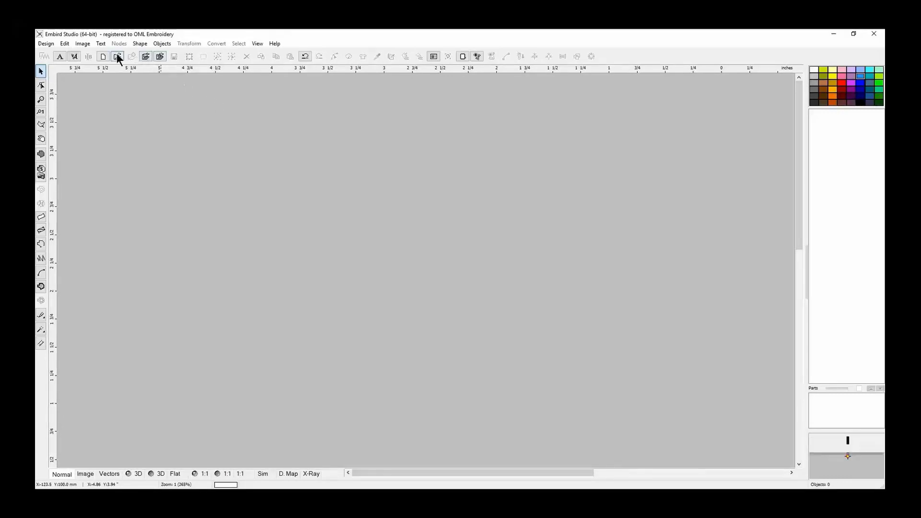
# Open the user editors and look through the pattern, samples and borders editors.
pyautogui.click(159, 44)
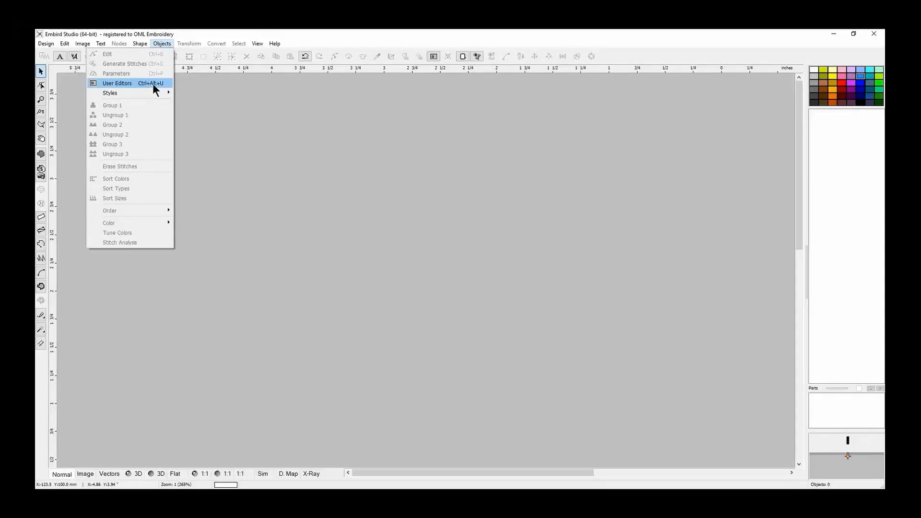
pyautogui.click(131, 82)
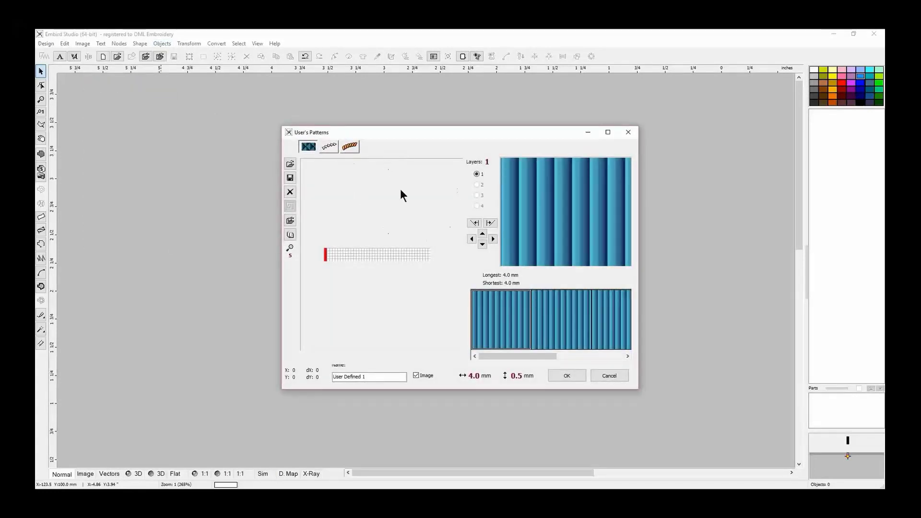
pyautogui.click(332, 146)
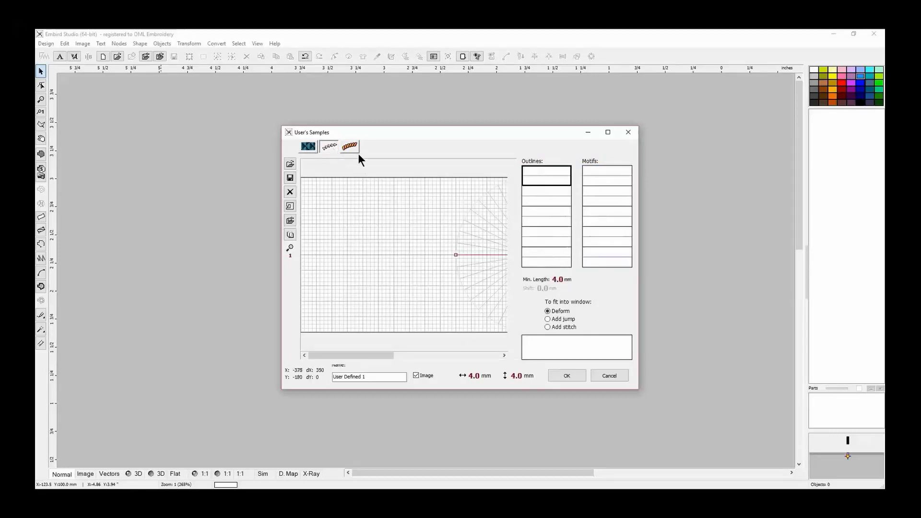
pyautogui.click(354, 148)
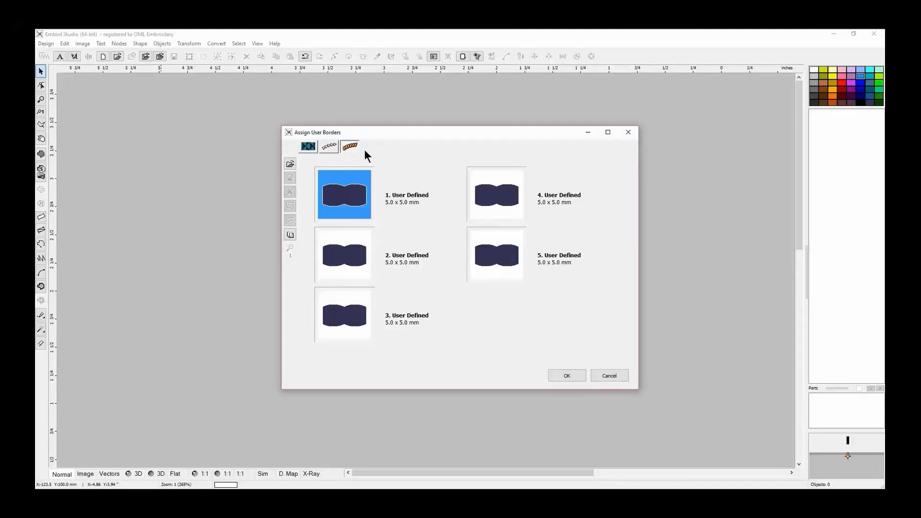
# Return to the user samples editor, bring the whole circle guide into view and select the first motif slot.
pyautogui.click(328, 147)
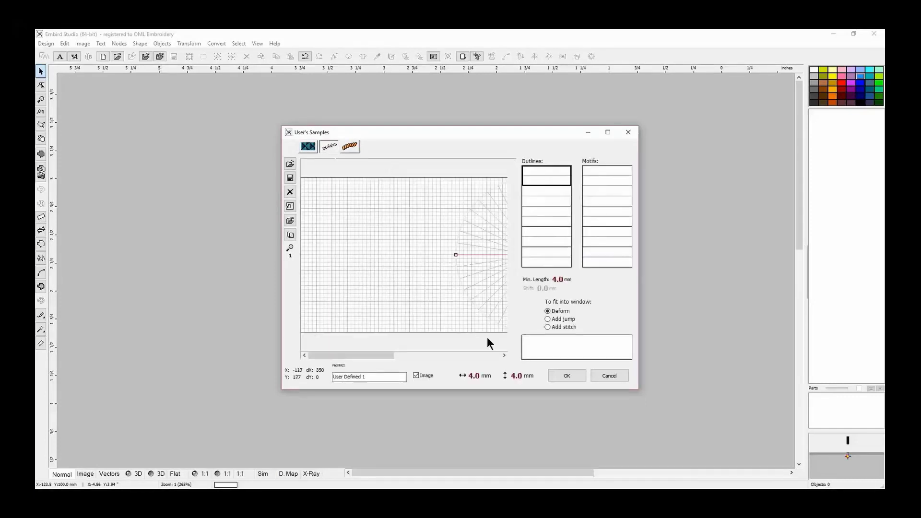
pyautogui.moveTo(504, 355); pyautogui.dragTo(503, 354)
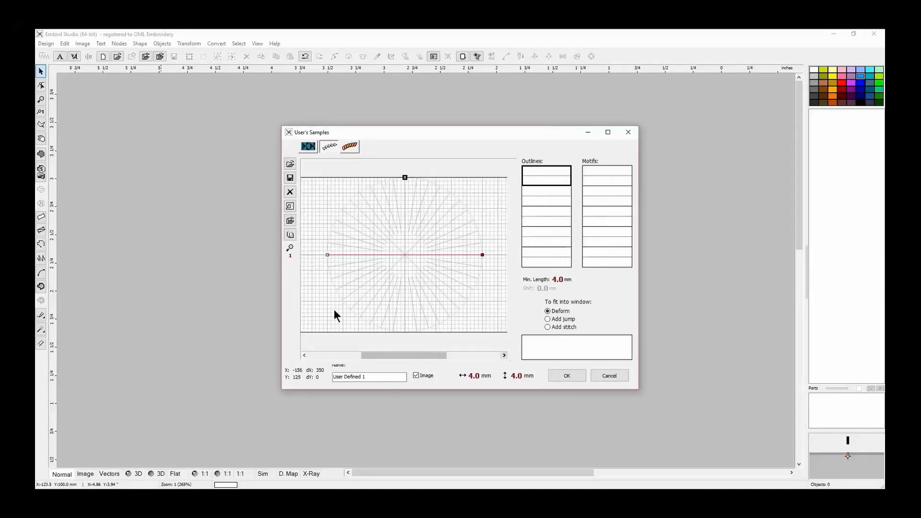
pyautogui.click(607, 173)
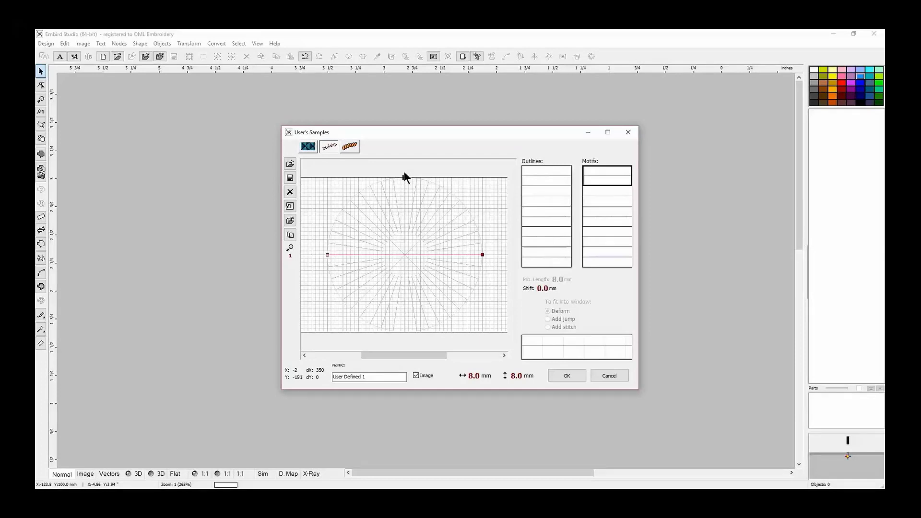
# Shape the motif line into a first spoke reaching the circle's left edge just above the horizontal axis, returning to the centre.
pyautogui.moveTo(404, 177)
pyautogui.mouseDown()
pyautogui.moveTo(400, 214)
pyautogui.moveTo(411, 173)
pyautogui.mouseUp()
pyautogui.click(404, 254)
pyautogui.moveTo(404, 254); pyautogui.dragTo(331, 231)
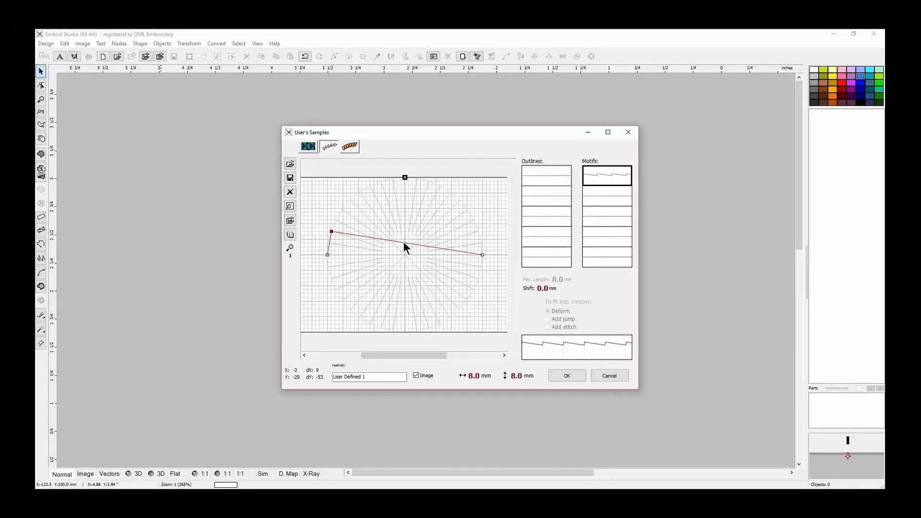
pyautogui.moveTo(404, 242)
pyautogui.mouseDown()
pyautogui.moveTo(378, 252)
pyautogui.moveTo(402, 254)
pyautogui.mouseUp()
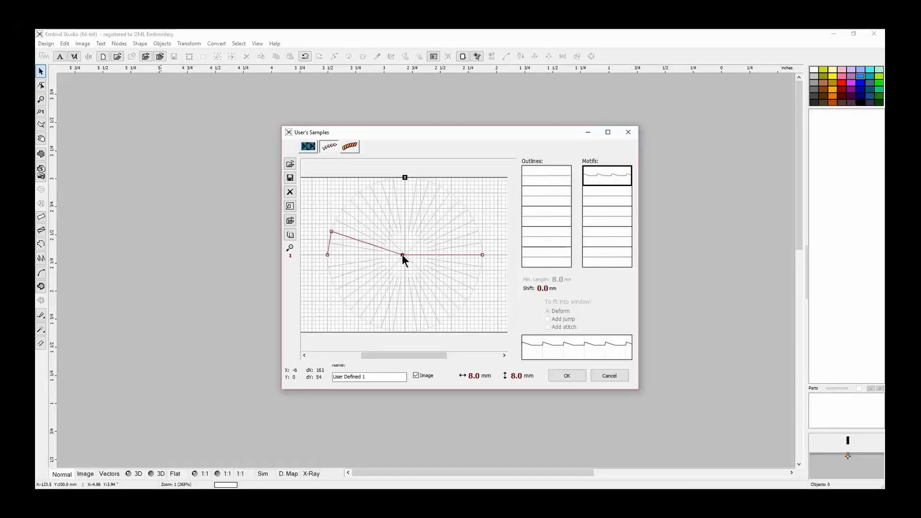
# Add three spokes across the circle's upper half, one at the upper left and one either side of vertical, each returning to the centre.
pyautogui.click(430, 253)
pyautogui.moveTo(379, 221); pyautogui.dragTo(349, 199)
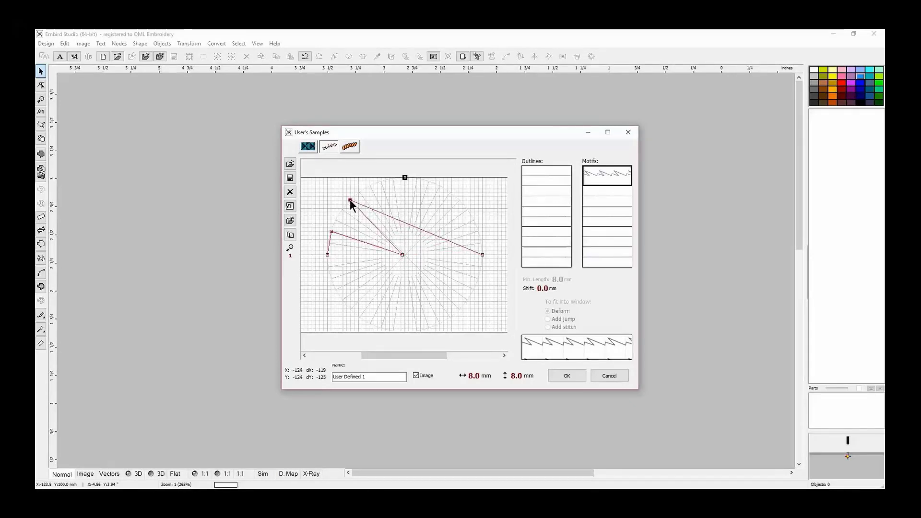
pyautogui.moveTo(413, 225); pyautogui.dragTo(382, 183)
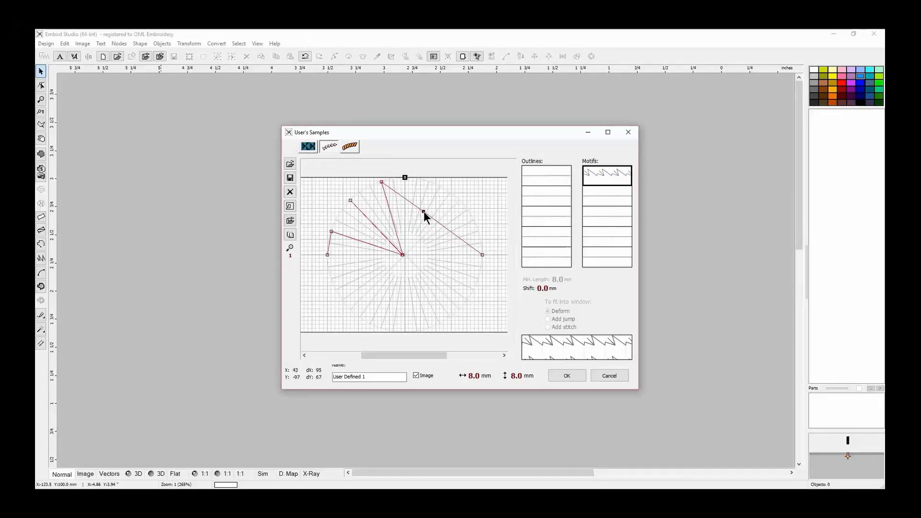
pyautogui.moveTo(424, 212); pyautogui.dragTo(429, 185)
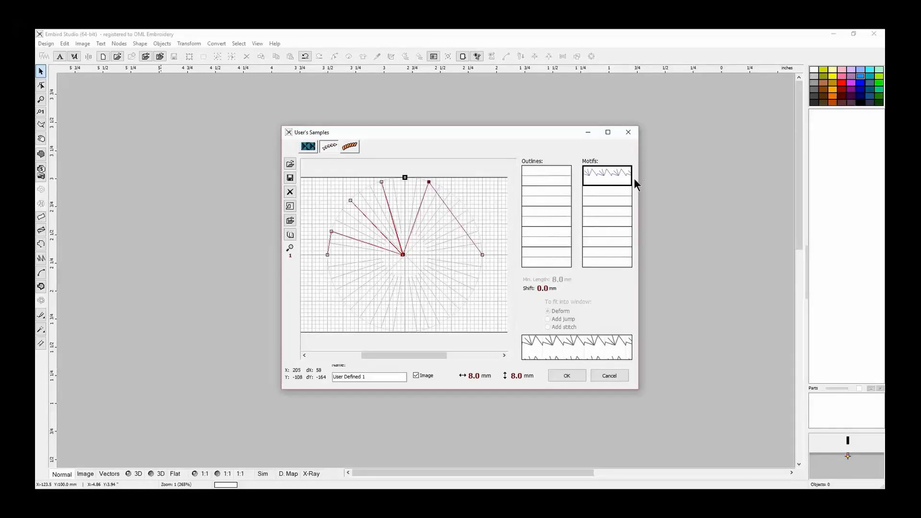
pyautogui.click(453, 215)
pyautogui.moveTo(454, 214); pyautogui.dragTo(403, 254)
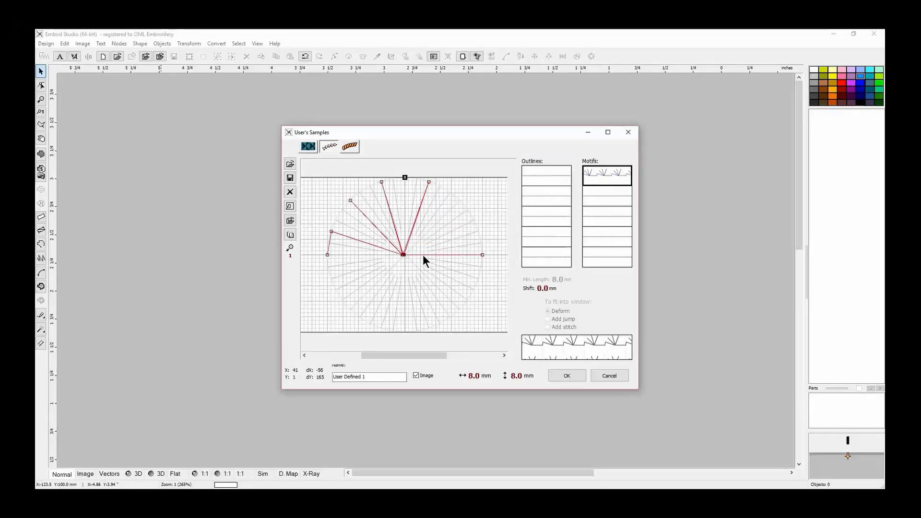
# Add a spoke from the motif's centre to the circle's upper-right edge and bring the line back to the centre.
pyautogui.click(427, 254)
pyautogui.moveTo(426, 253); pyautogui.dragTo(468, 210)
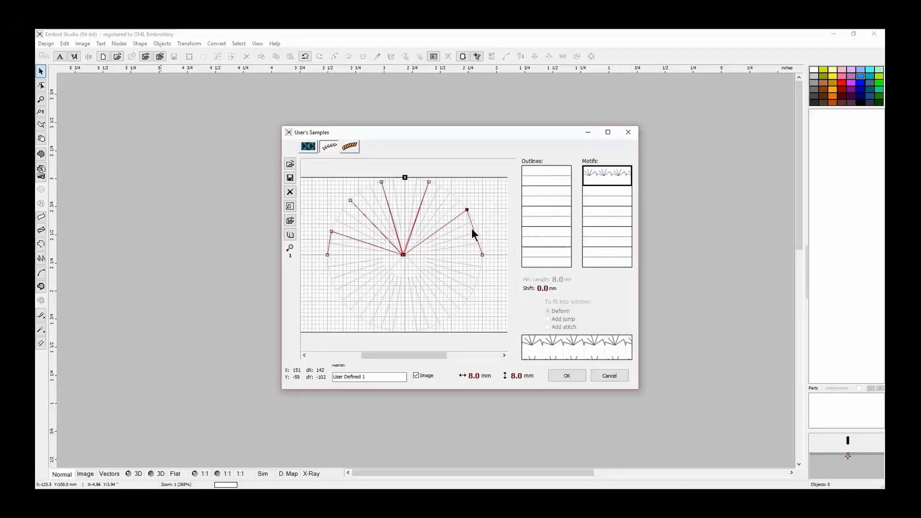
pyautogui.click(475, 231)
pyautogui.moveTo(476, 229); pyautogui.dragTo(404, 254)
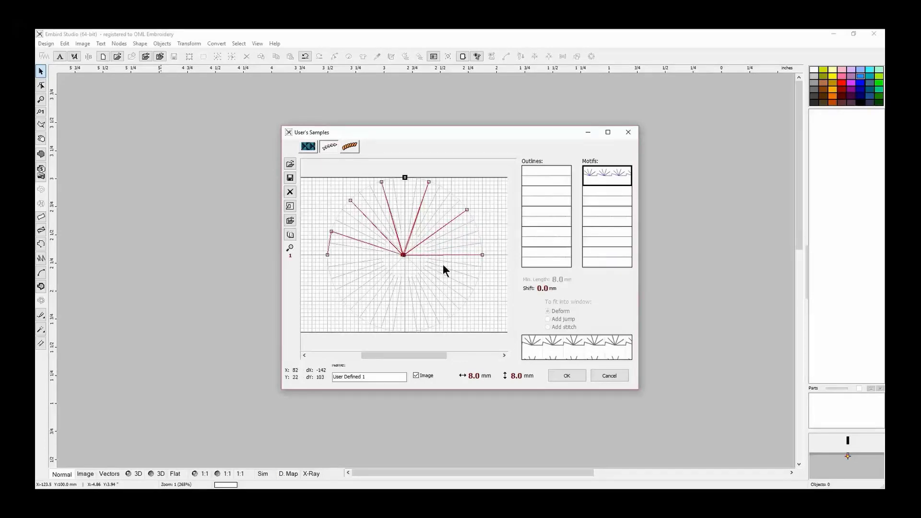
# Flatten the leftmost spoke onto the horizontal axis and add a spoke just above the axis on the right, returning to the centre.
pyautogui.click(330, 231)
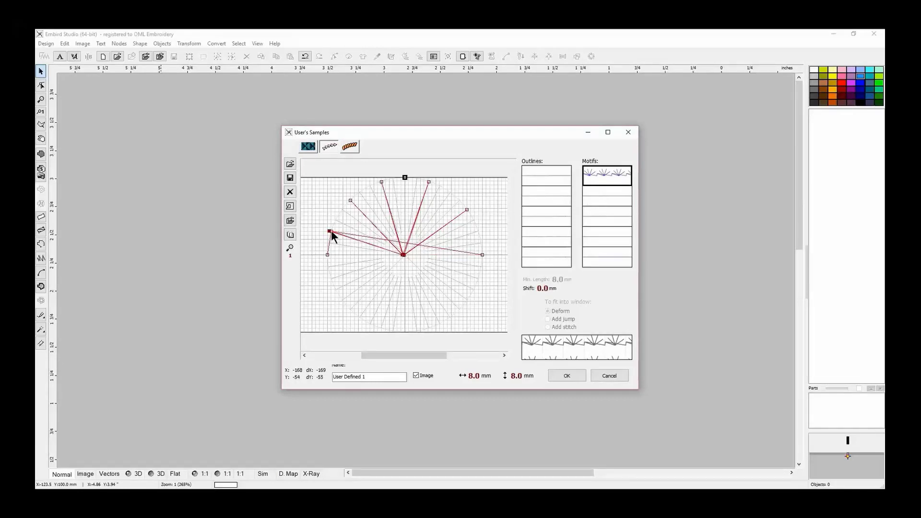
pyautogui.moveTo(331, 231); pyautogui.dragTo(366, 253)
pyautogui.moveTo(328, 231); pyautogui.dragTo(429, 254)
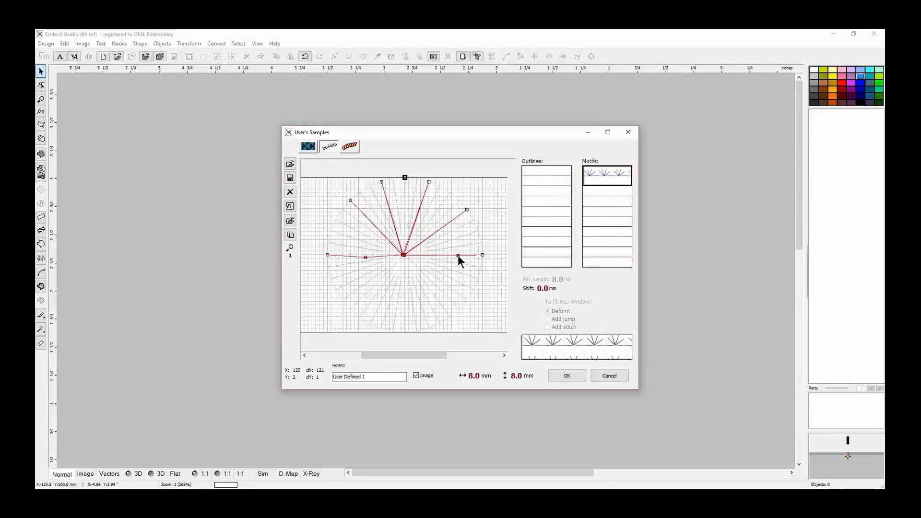
pyautogui.click(448, 255)
pyautogui.moveTo(448, 254); pyautogui.dragTo(404, 254)
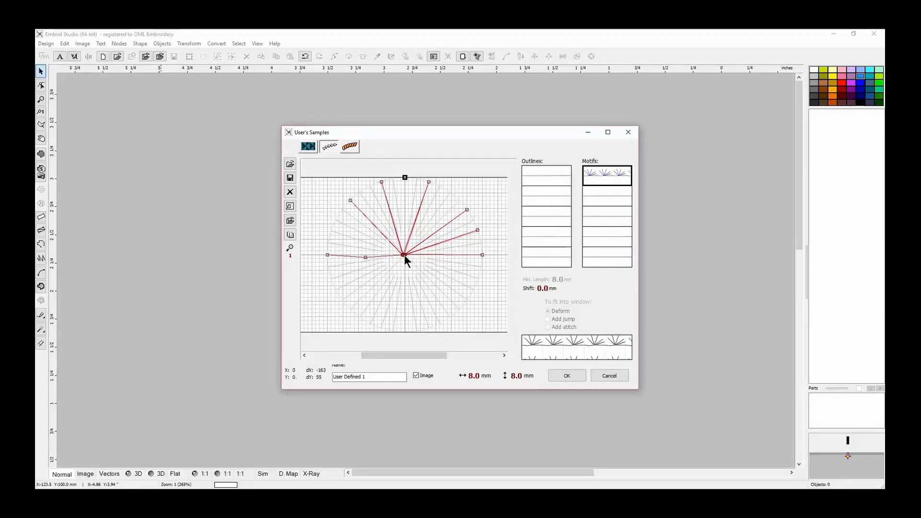
# Add a spoke to the circle's left edge between the horizontal axis and the existing upper-left spoke, adjusting its nodes.
pyautogui.click(365, 256)
pyautogui.moveTo(364, 256); pyautogui.dragTo(335, 222)
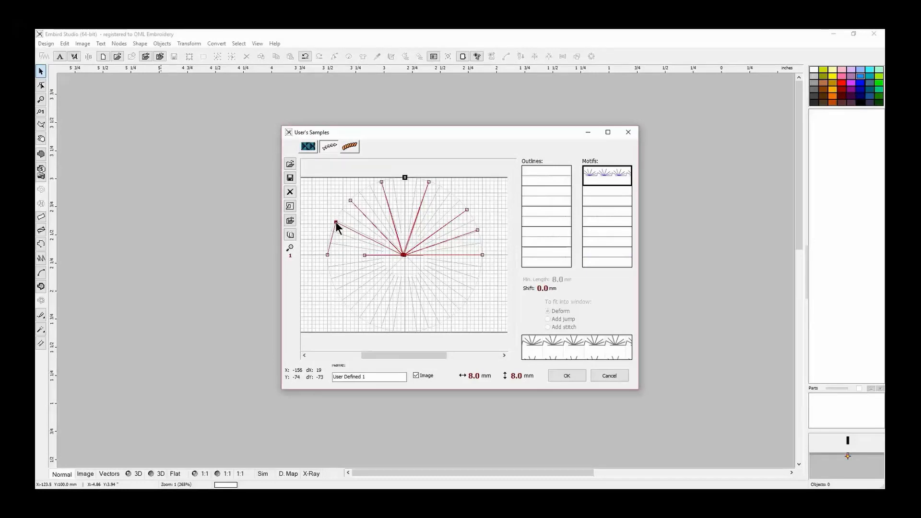
pyautogui.click(330, 235)
pyautogui.moveTo(330, 235); pyautogui.dragTo(340, 217)
pyautogui.moveTo(339, 218); pyautogui.dragTo(335, 218)
pyautogui.click(331, 234)
pyautogui.moveTo(331, 235); pyautogui.dragTo(347, 234)
pyautogui.moveTo(331, 237); pyautogui.dragTo(404, 253)
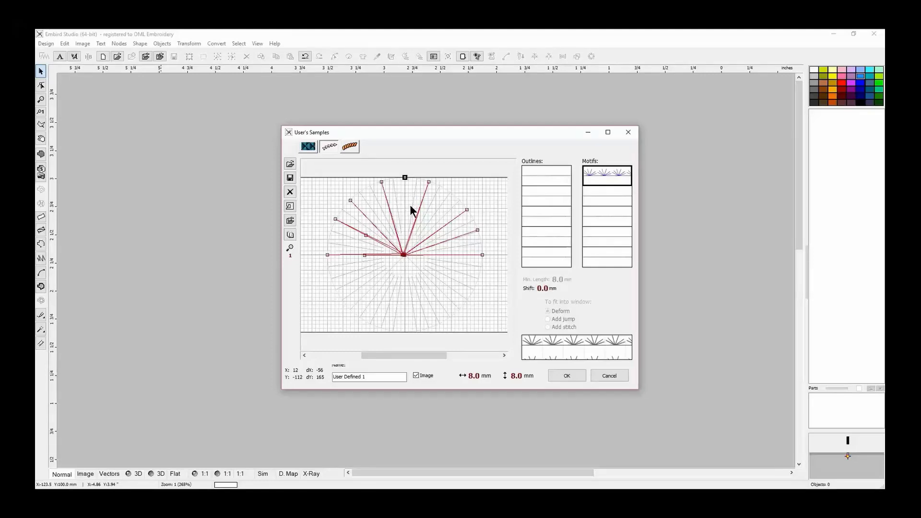
pyautogui.moveTo(403, 255); pyautogui.dragTo(468, 298)
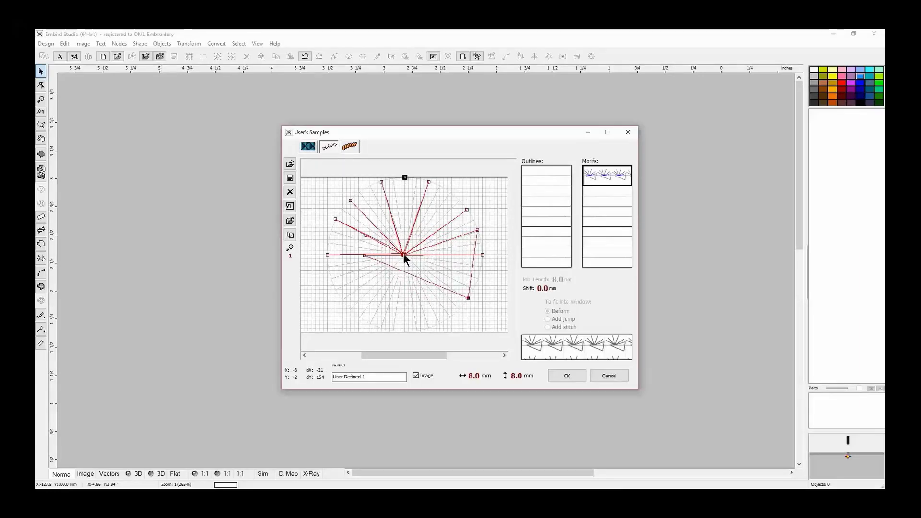
pyautogui.moveTo(403, 254); pyautogui.dragTo(392, 332)
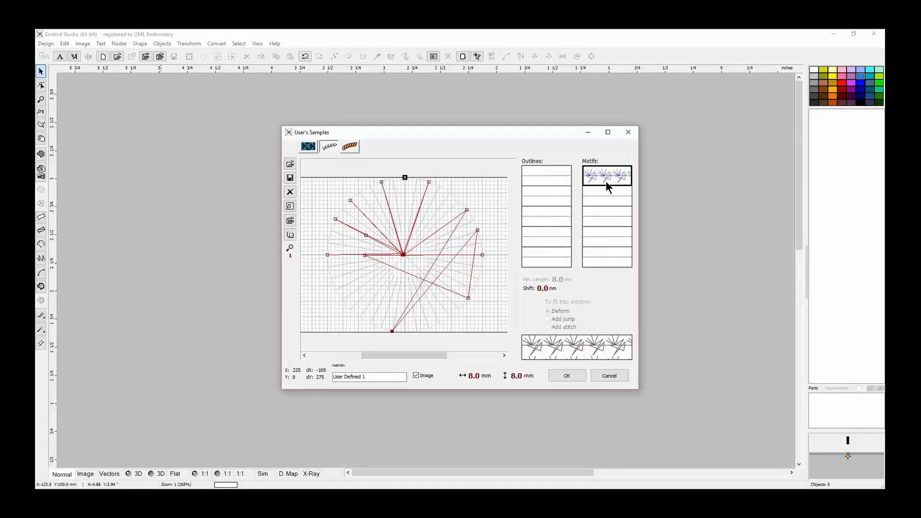
pyautogui.moveTo(401, 253); pyautogui.dragTo(442, 211)
pyautogui.click(456, 200)
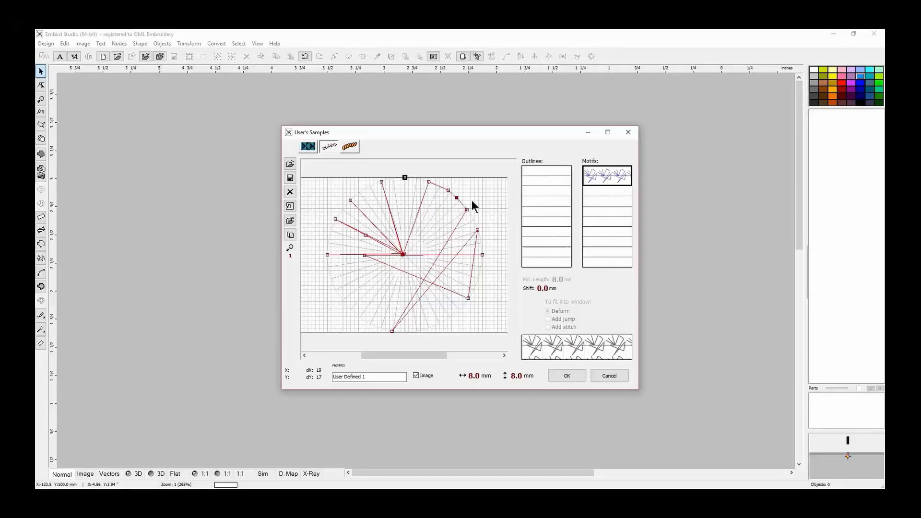
pyautogui.click(418, 209)
pyautogui.moveTo(416, 208); pyautogui.dragTo(461, 201)
pyautogui.moveTo(433, 188); pyautogui.dragTo(437, 184)
pyautogui.click(392, 328)
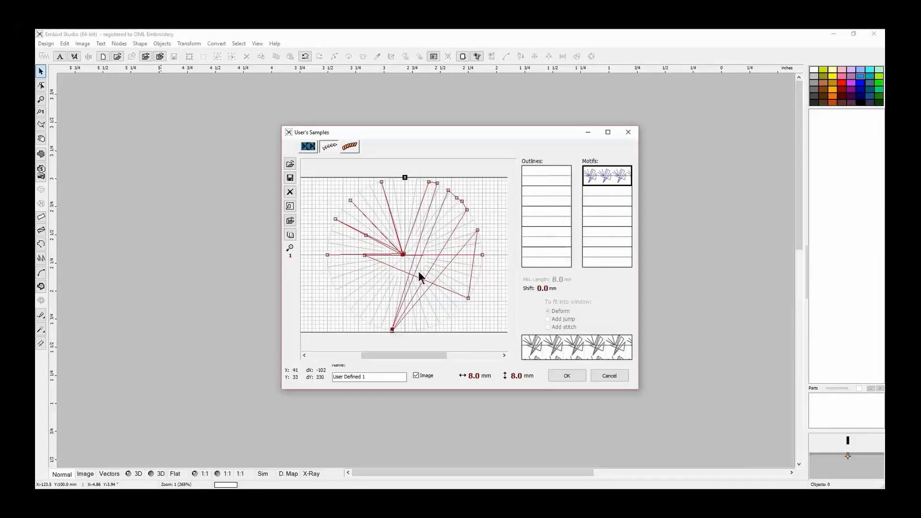
pyautogui.click(375, 299)
pyautogui.click(352, 279)
pyautogui.click(353, 235)
pyautogui.click(371, 205)
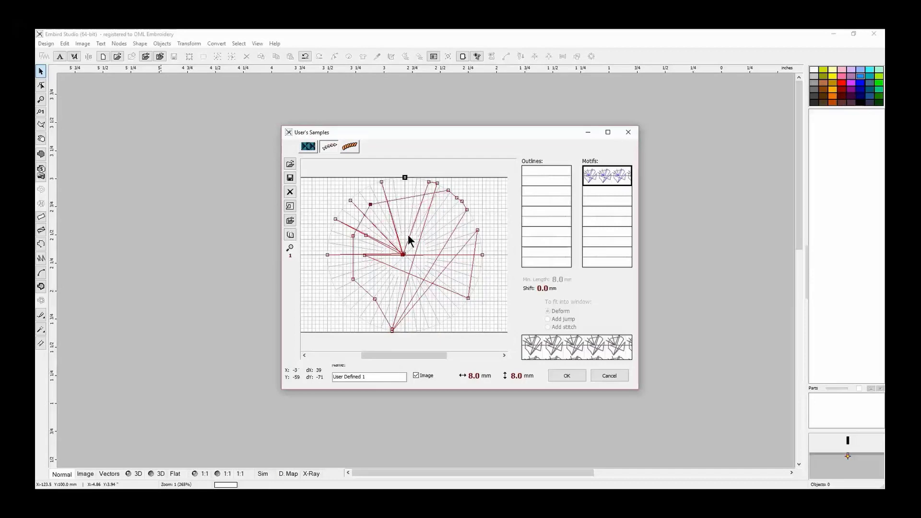
pyautogui.click(415, 246)
pyautogui.click(437, 280)
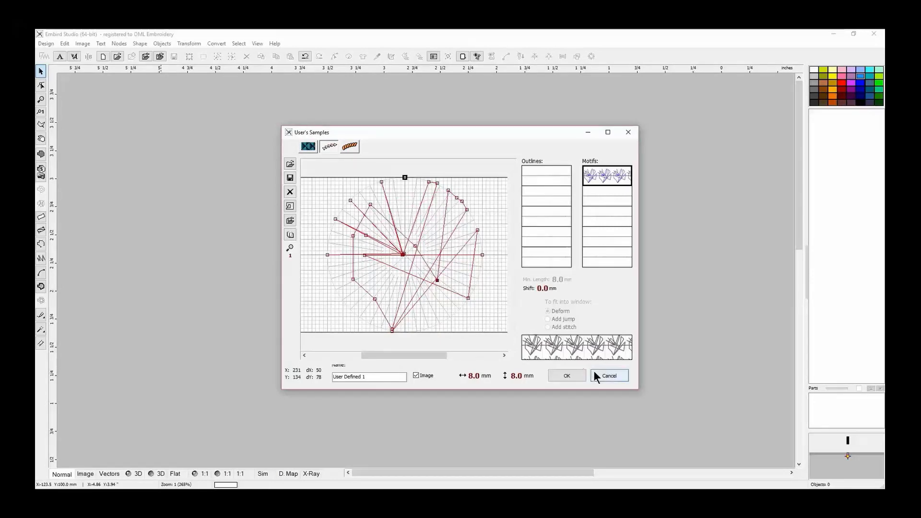
pyautogui.click(606, 376)
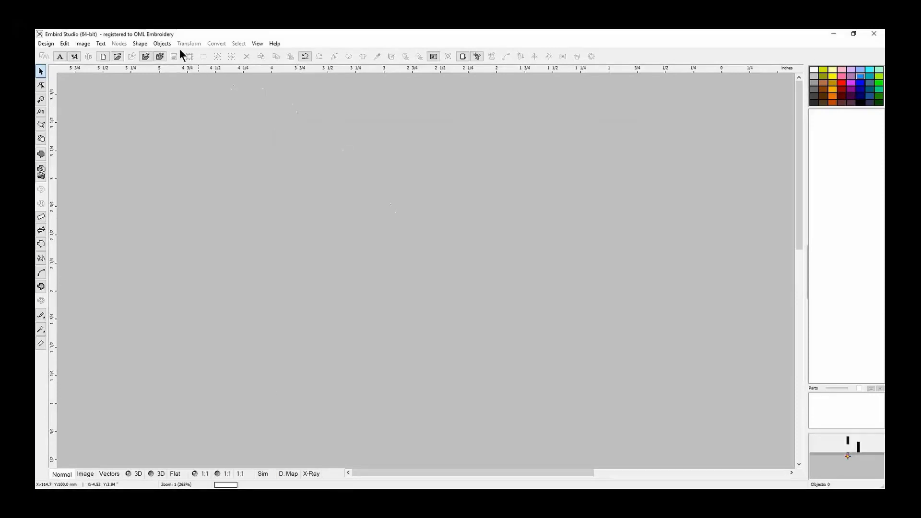
# Open the user samples editor and select the first motif slot.
pyautogui.click(163, 44)
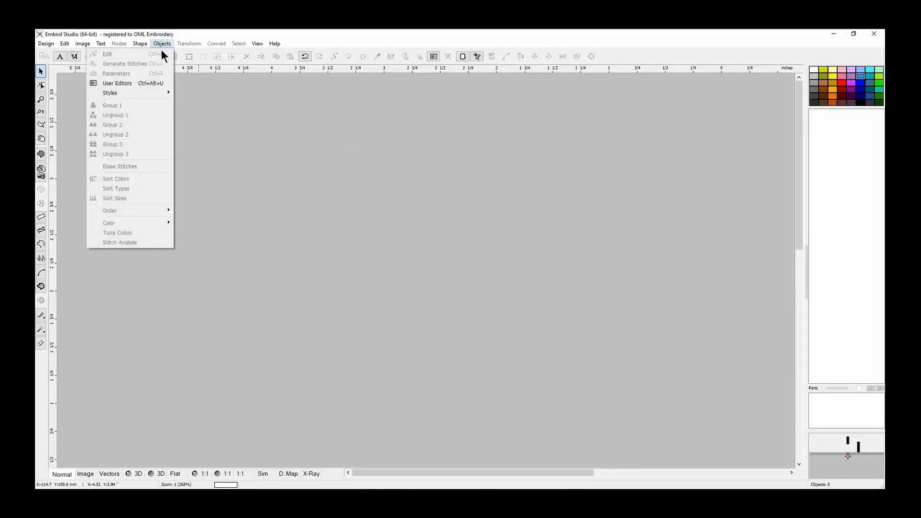
pyautogui.click(150, 83)
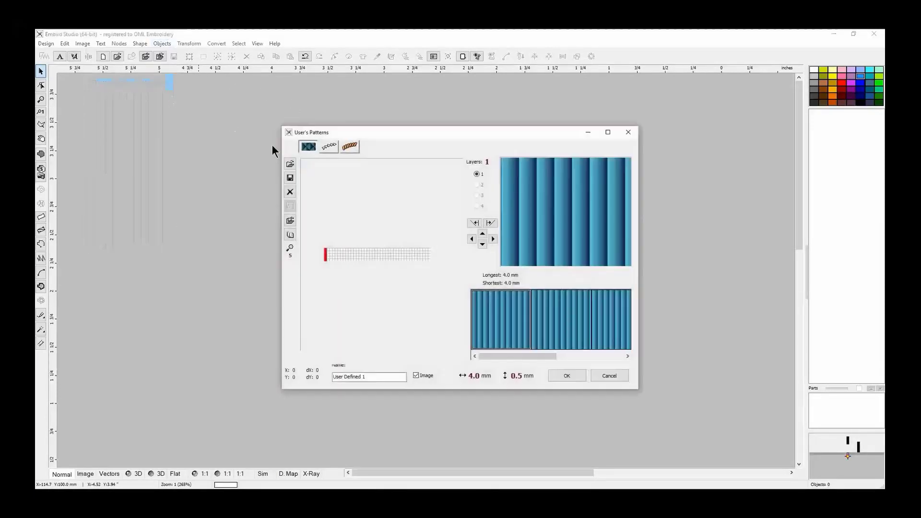
pyautogui.click(329, 148)
pyautogui.click(599, 174)
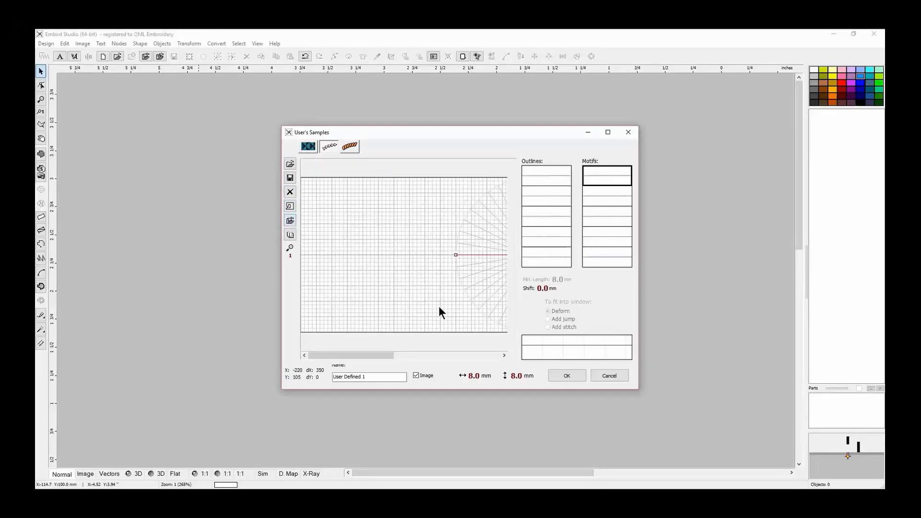
pyautogui.moveTo(384, 355); pyautogui.dragTo(436, 353)
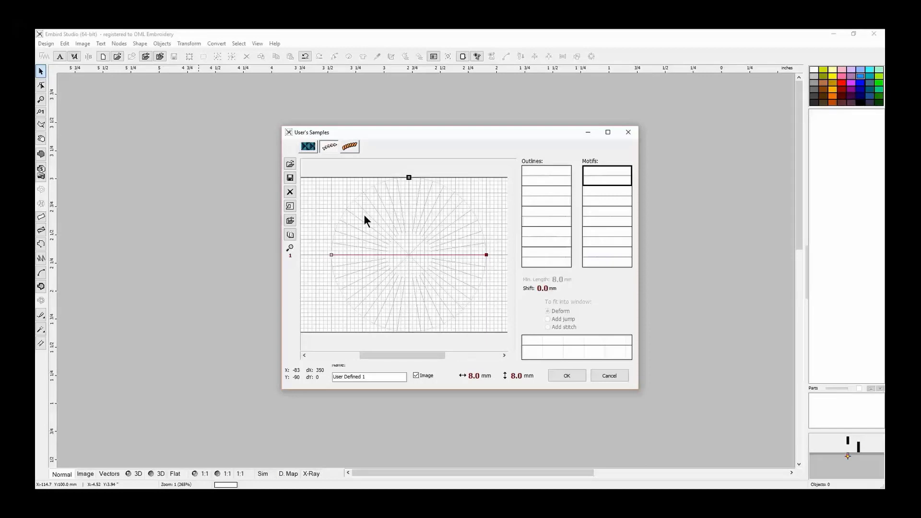
# Load MOTIF STITCHES STAR1.bmp from the Desktop as the background image for the motif.
pyautogui.click(290, 220)
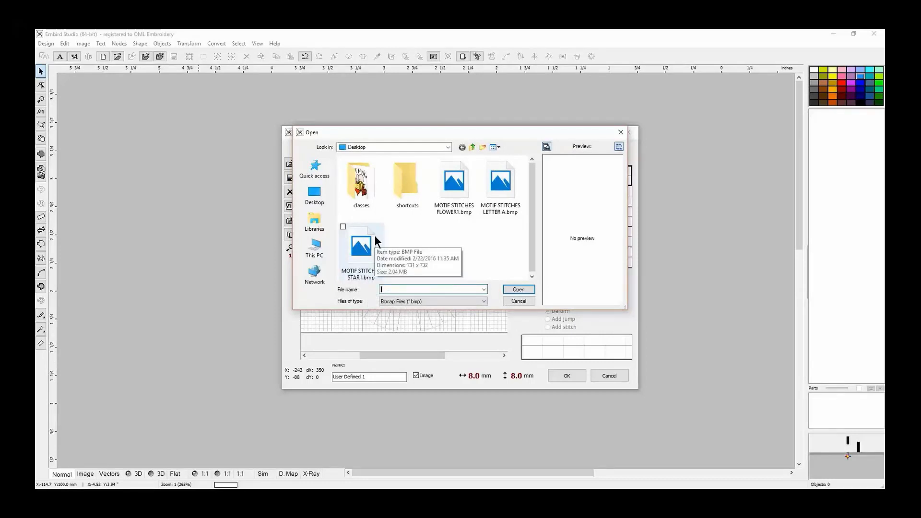
pyautogui.click(421, 301)
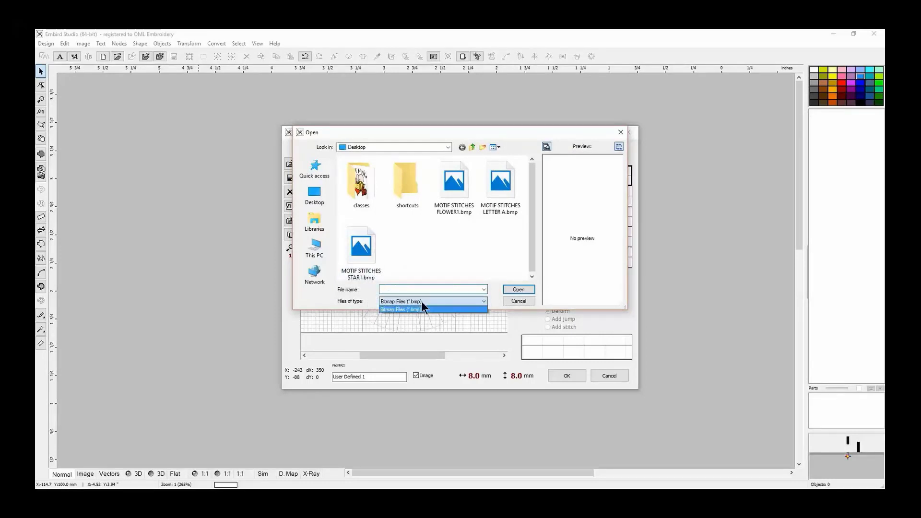
pyautogui.click(448, 305)
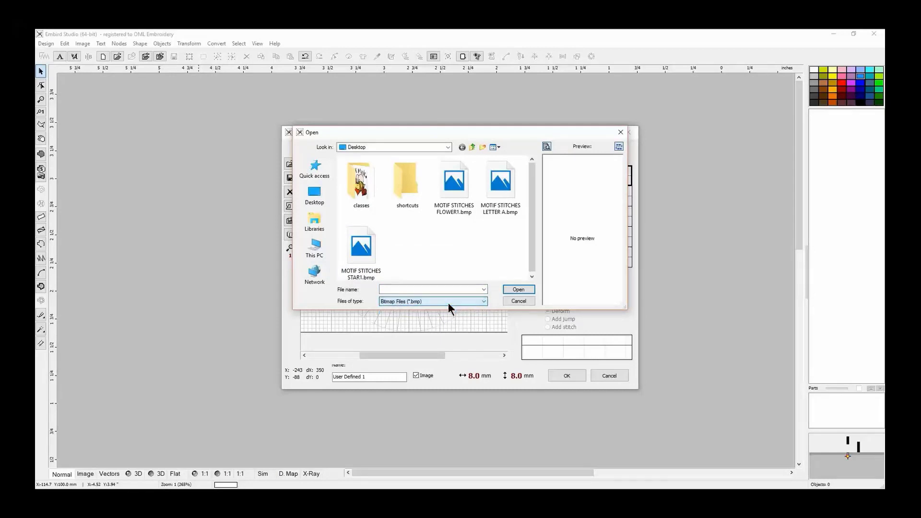
pyautogui.click(364, 259)
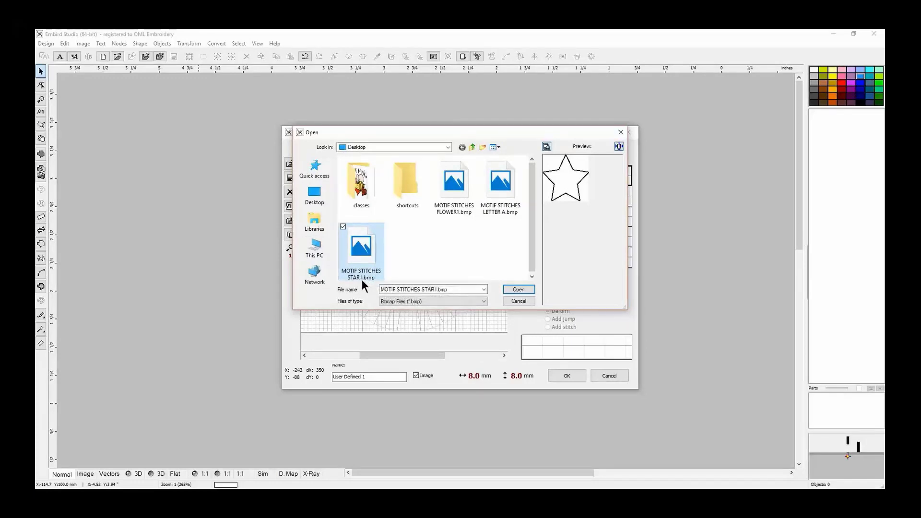
pyautogui.click(516, 291)
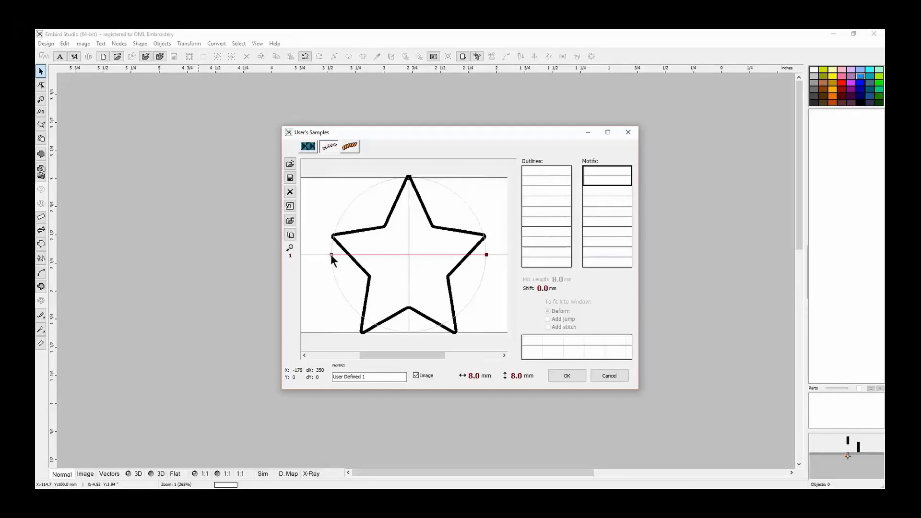
# Fit the line's end nodes to the star's left and right tips and add nodes at the upper-left notch, top tip and upper-right notch.
pyautogui.moveTo(330, 255); pyautogui.dragTo(334, 238)
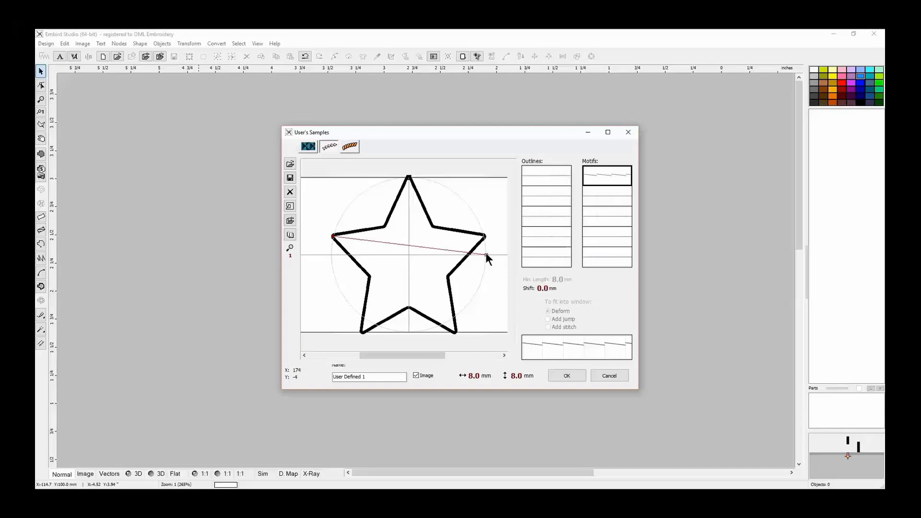
pyautogui.moveTo(486, 253); pyautogui.dragTo(484, 237)
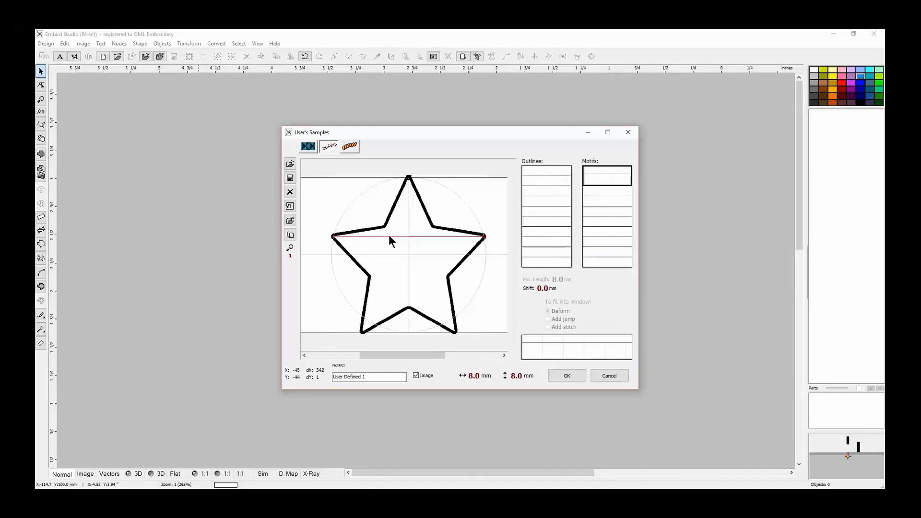
pyautogui.moveTo(388, 235); pyautogui.dragTo(408, 179)
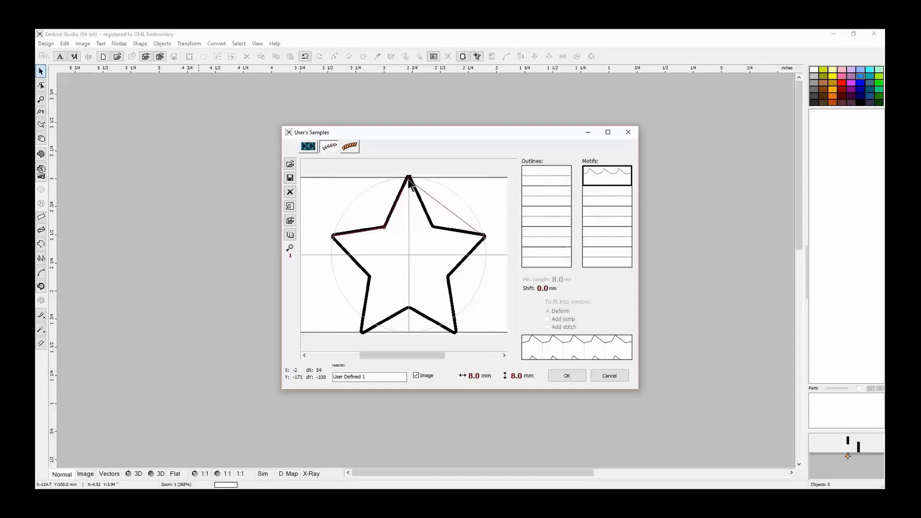
pyautogui.click(442, 205)
pyautogui.moveTo(442, 205); pyautogui.dragTo(433, 225)
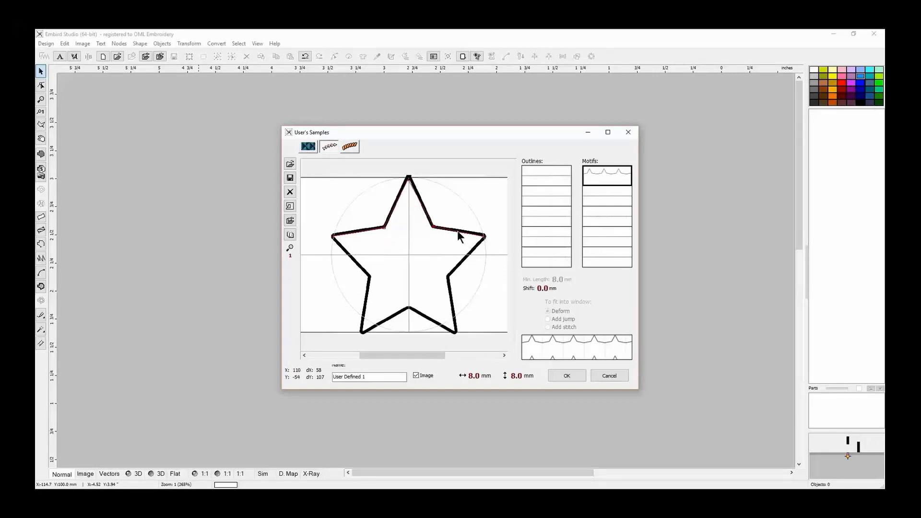
pyautogui.moveTo(460, 236); pyautogui.dragTo(440, 256)
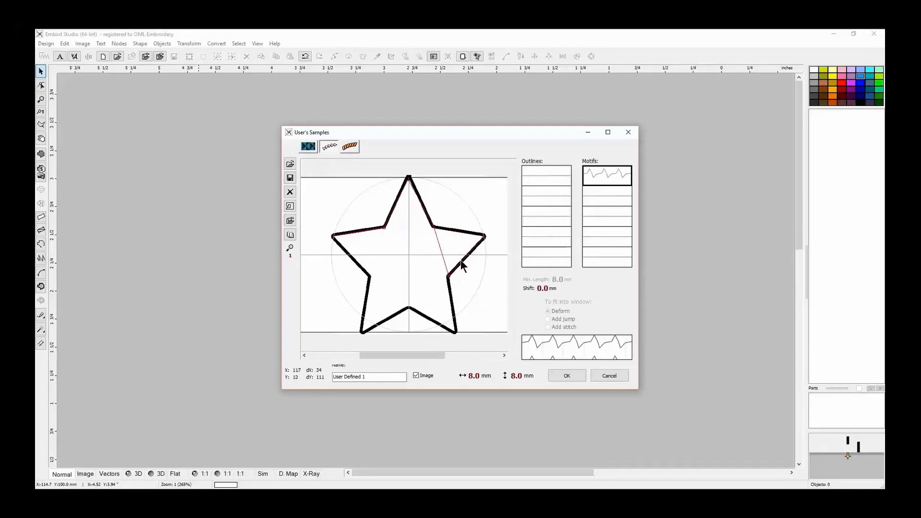
pyautogui.moveTo(461, 263); pyautogui.dragTo(456, 333)
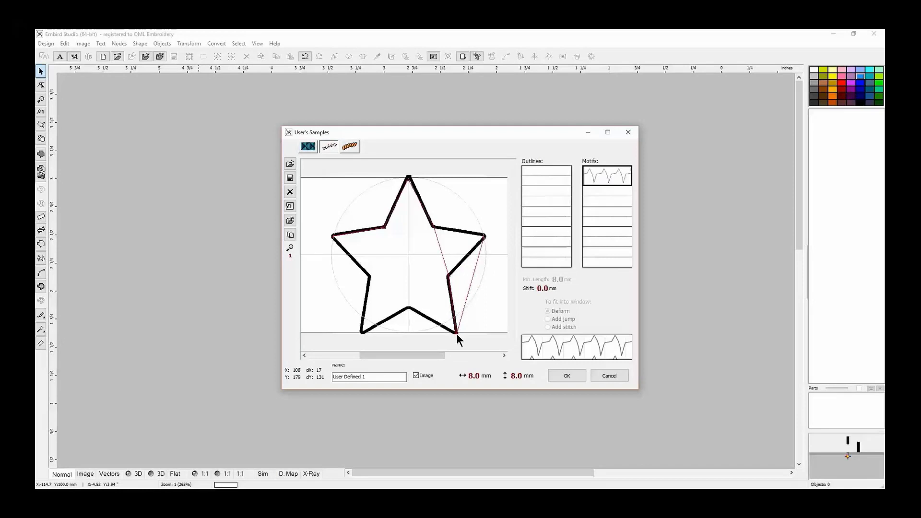
pyautogui.click(450, 278)
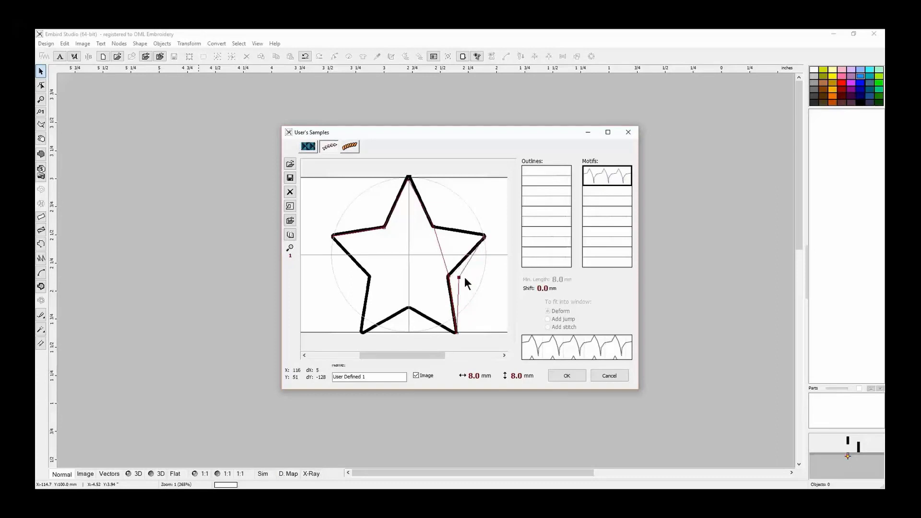
pyautogui.click(492, 267)
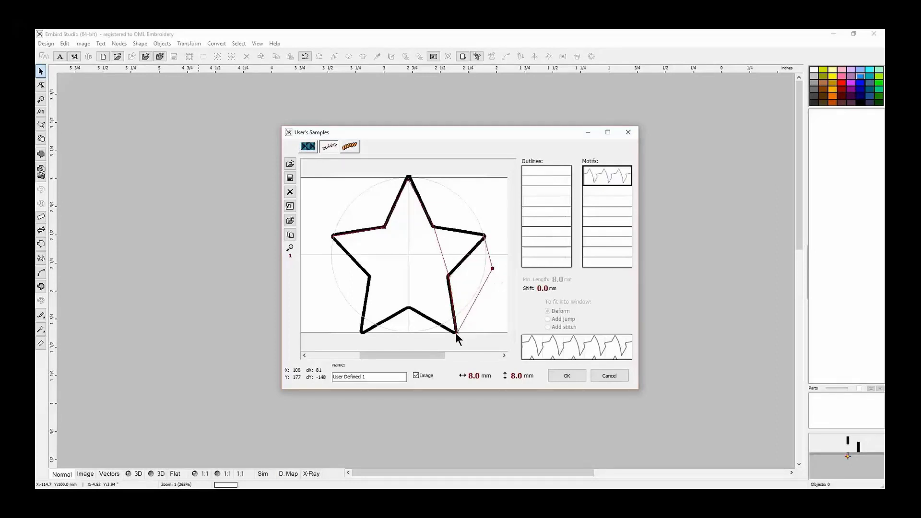
pyautogui.click(472, 277)
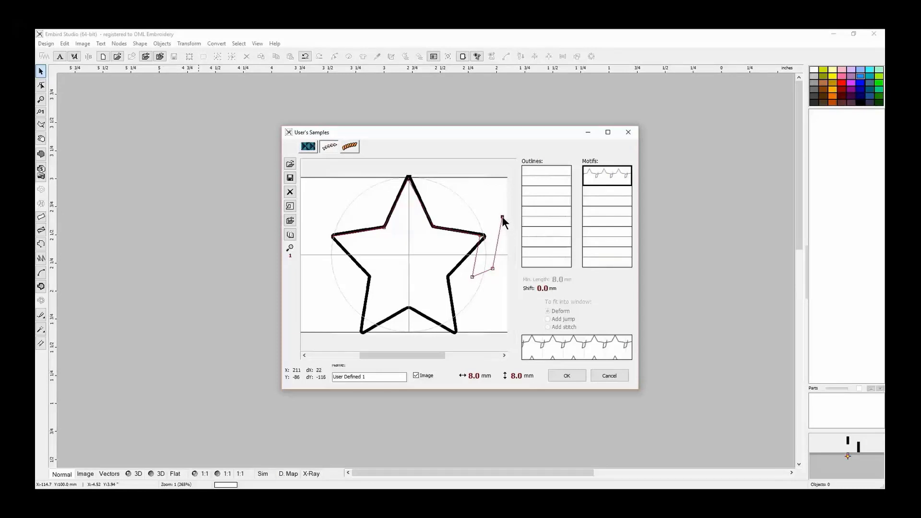
# Place the end node outside the star's right side and trace the outline through the right tip and lower-right notch to the bottom-right tip.
pyautogui.click(502, 217)
pyautogui.click(465, 277)
pyautogui.click(451, 278)
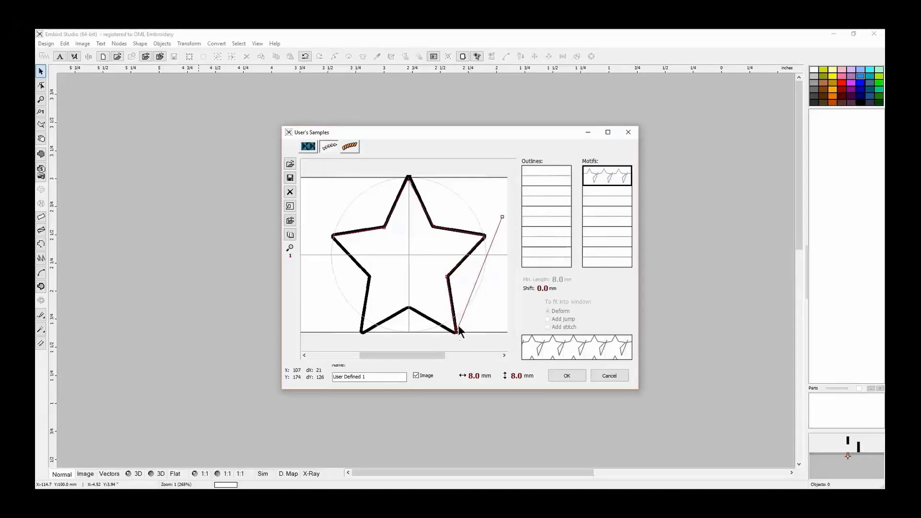
# Trace the outline through the bottom notch, bottom-left tip and lower-left notch back to the star's left tip.
pyautogui.moveTo(471, 290); pyautogui.dragTo(409, 308)
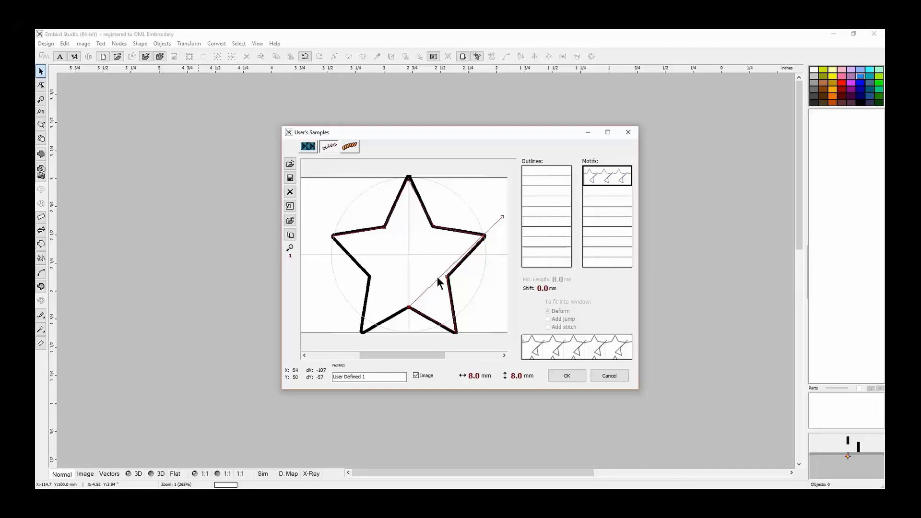
pyautogui.moveTo(436, 279); pyautogui.dragTo(362, 332)
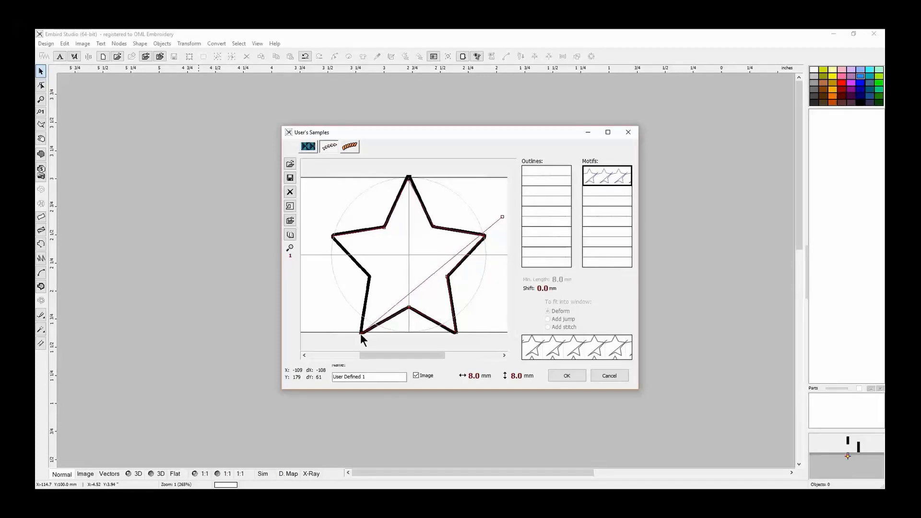
pyautogui.click(414, 288)
pyautogui.moveTo(413, 288); pyautogui.dragTo(370, 277)
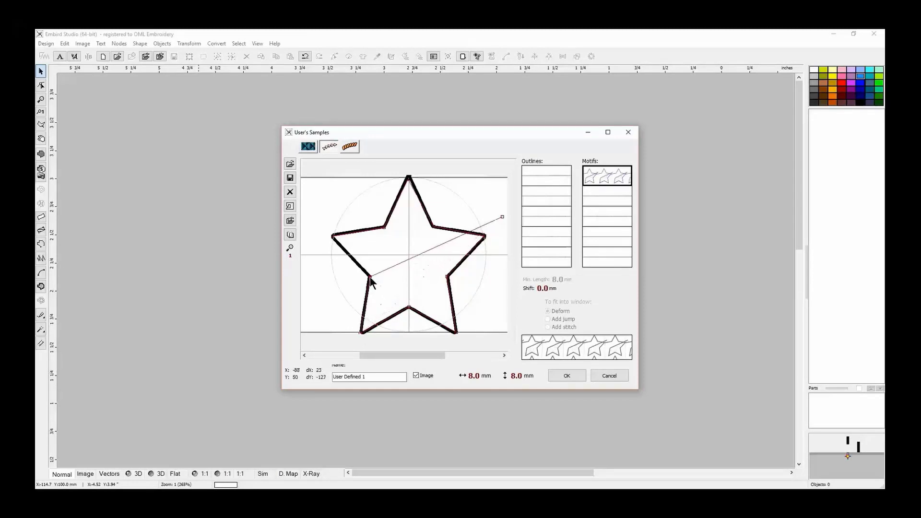
pyautogui.click(418, 252)
pyautogui.moveTo(418, 253); pyautogui.dragTo(333, 237)
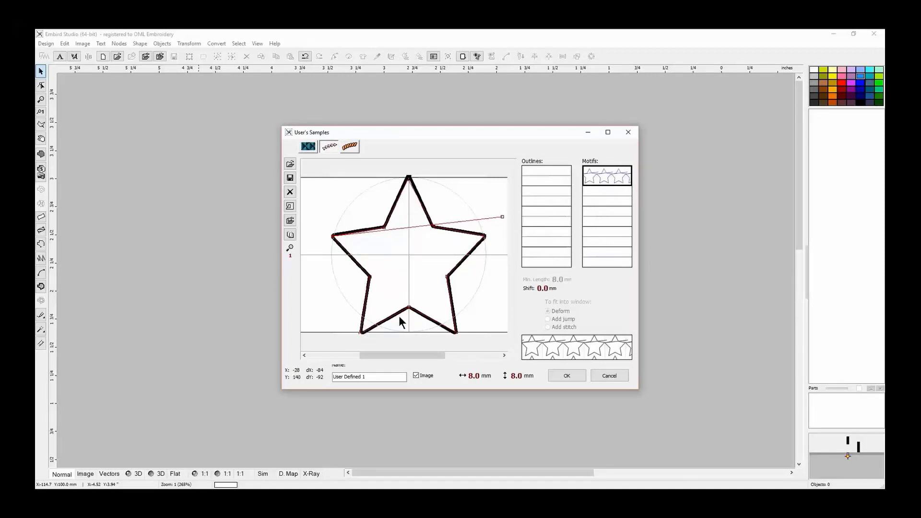
# Retrace the star's upper outline from the left tip over the top and finish with the end node on the right tip.
pyautogui.click(403, 228)
pyautogui.moveTo(401, 227); pyautogui.dragTo(383, 228)
pyautogui.click(411, 224)
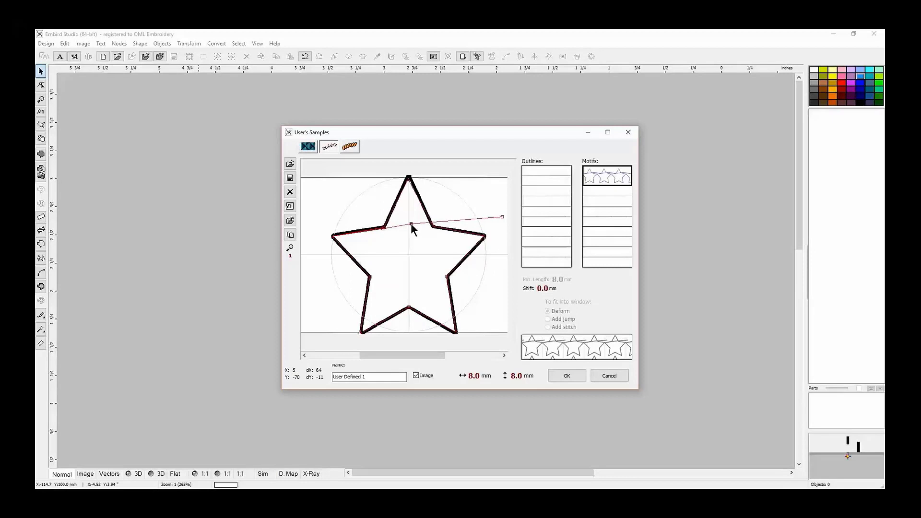
pyautogui.moveTo(411, 224); pyautogui.dragTo(434, 227)
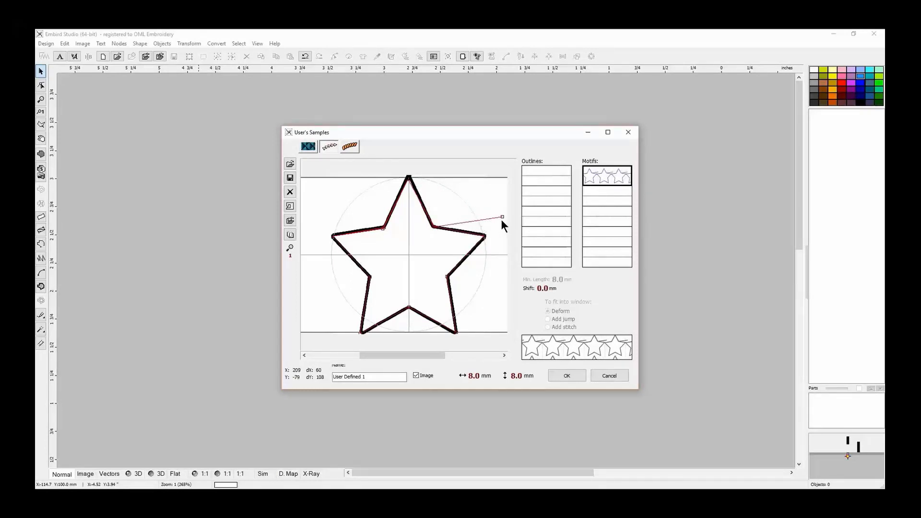
pyautogui.moveTo(502, 218); pyautogui.dragTo(486, 240)
pyautogui.scroll(3, 545, 288)
pyautogui.click(545, 290)
pyautogui.click(543, 287)
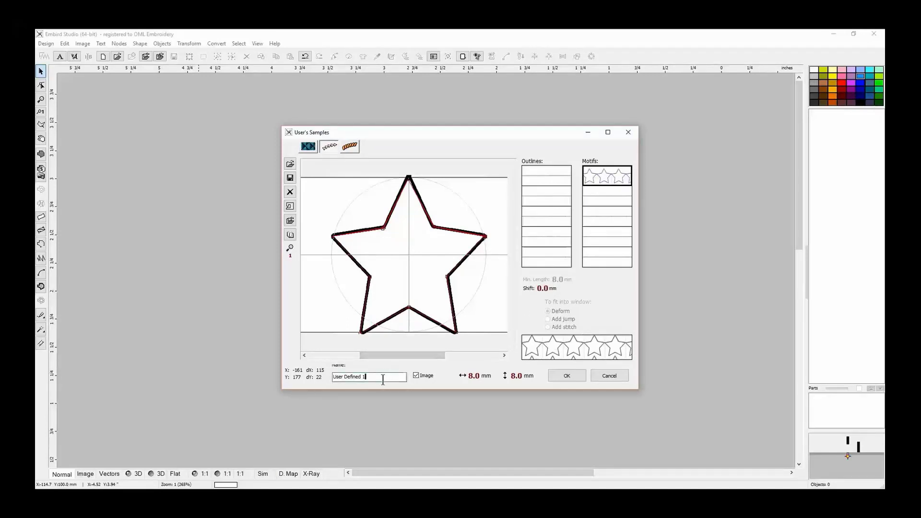
# Name the motif "star" and accept it.
pyautogui.moveTo(382, 377); pyautogui.dragTo(306, 376)
pyautogui.write('star')
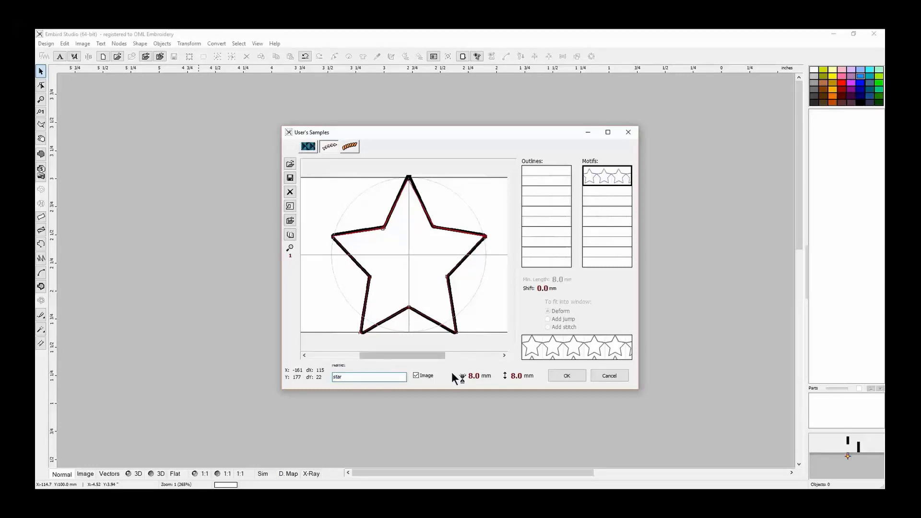
pyautogui.click(554, 375)
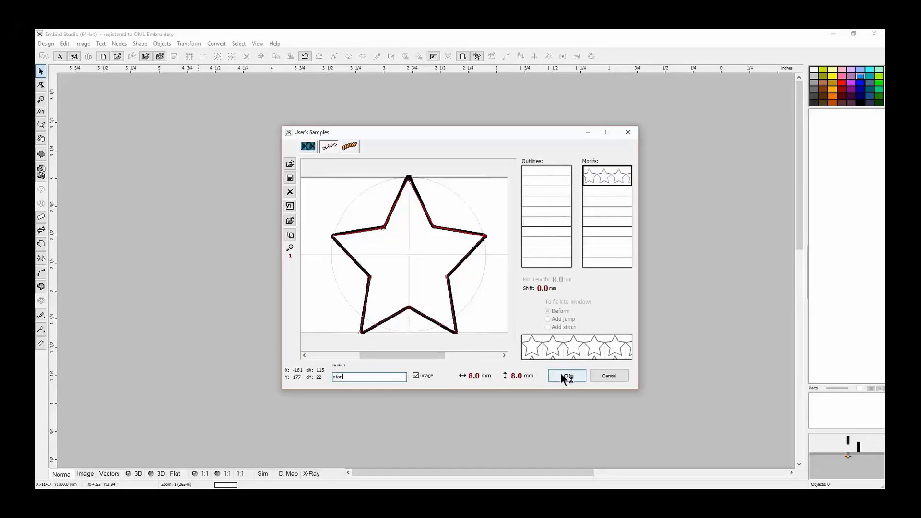
# Accept the star motif in the samples editor and draw a rectangular fill object of about 55 × 37 mm.
pyautogui.click(292, 206)
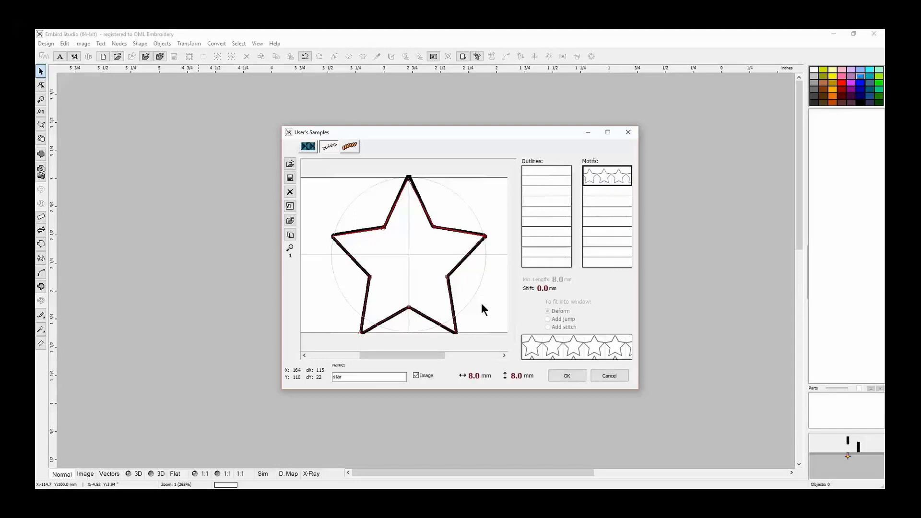
pyautogui.click(555, 374)
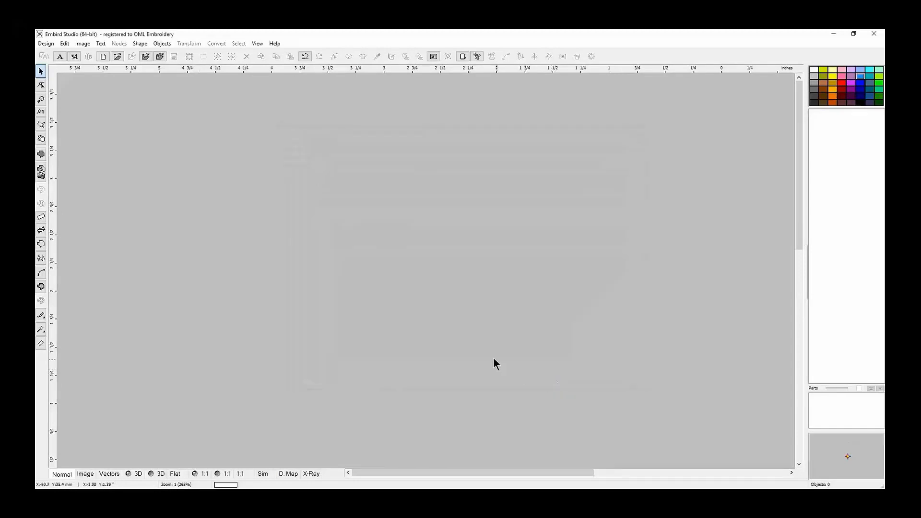
pyautogui.click(42, 153)
pyautogui.click(281, 201)
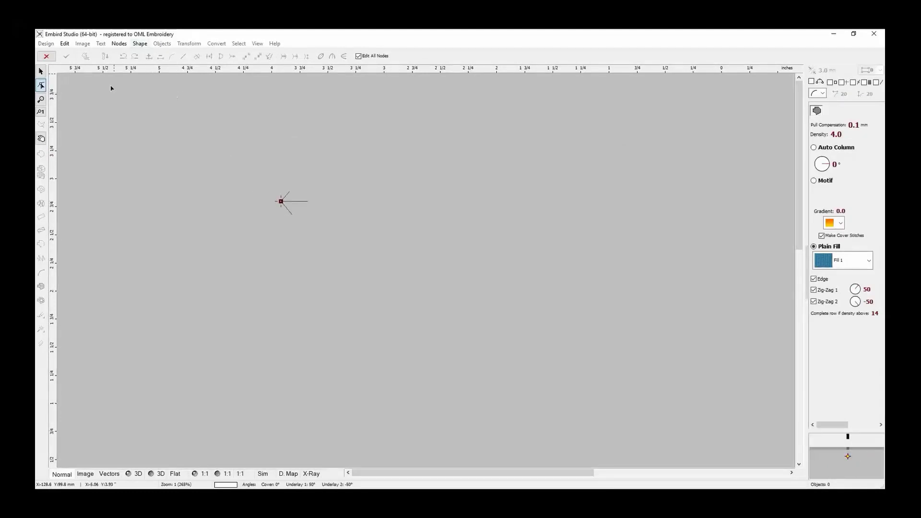
pyautogui.click(138, 43)
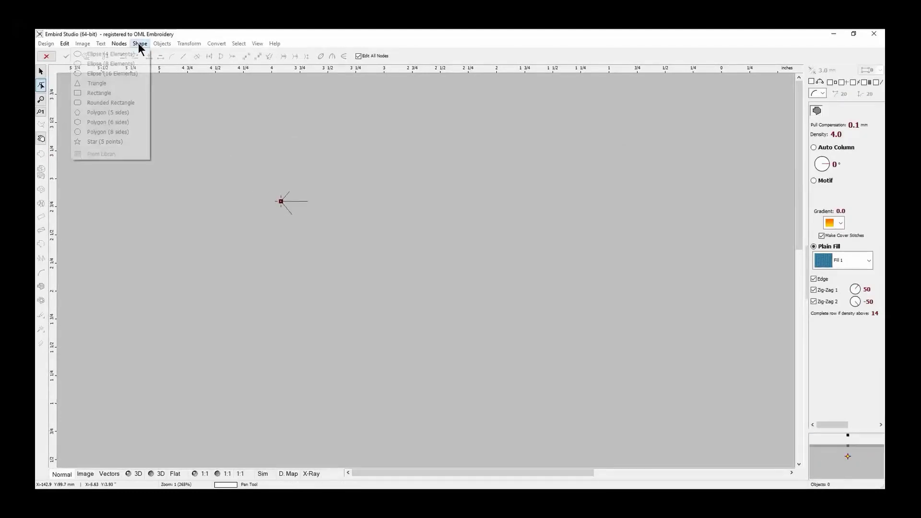
pyautogui.click(116, 92)
pyautogui.moveTo(283, 205); pyautogui.dragTo(527, 368)
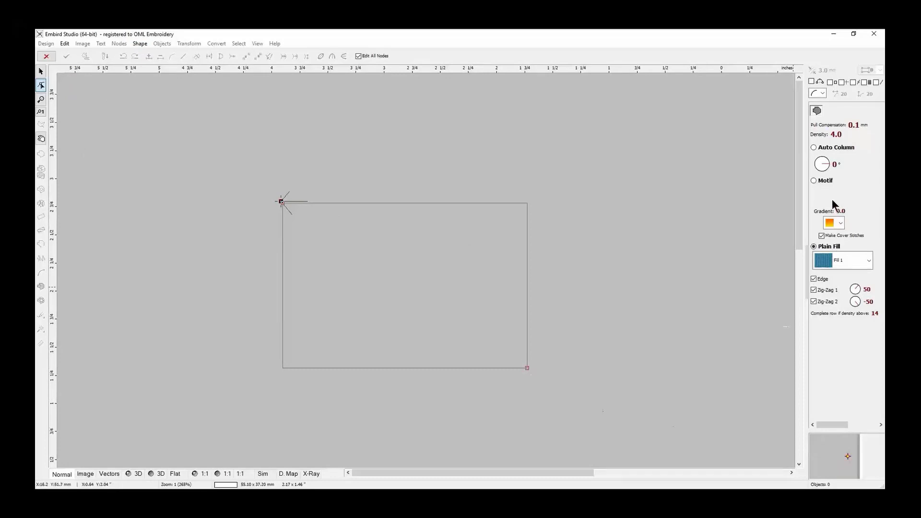
# Set the rectangle's fill type to Motif and choose the "star" motif.
pyautogui.click(814, 181)
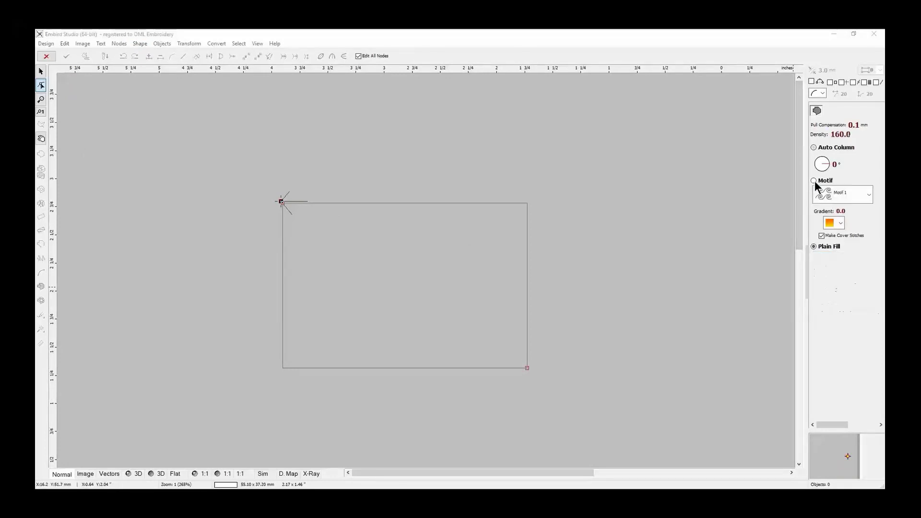
pyautogui.click(868, 194)
pyautogui.moveTo(869, 231); pyautogui.dragTo(870, 214)
pyautogui.click(833, 214)
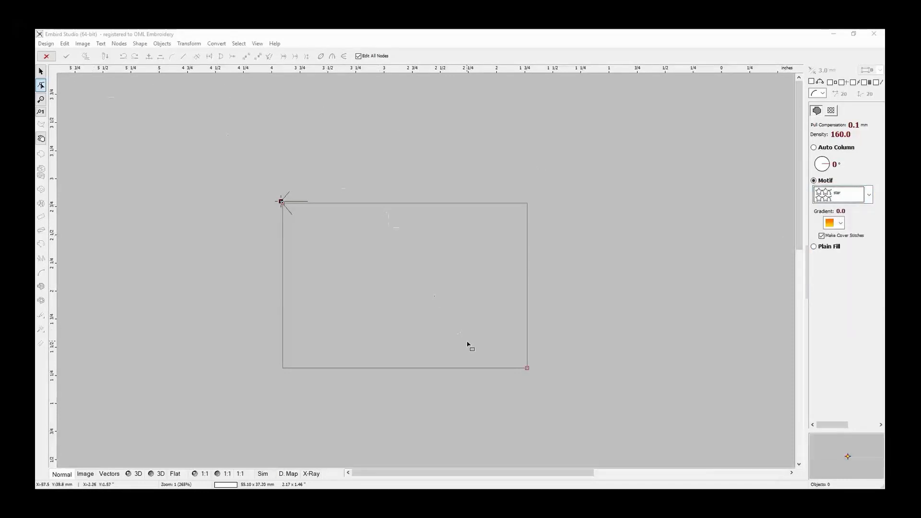
# Convert the rectangle shape to elements, generate its star motif stitches and deselect the object.
pyautogui.click(527, 369)
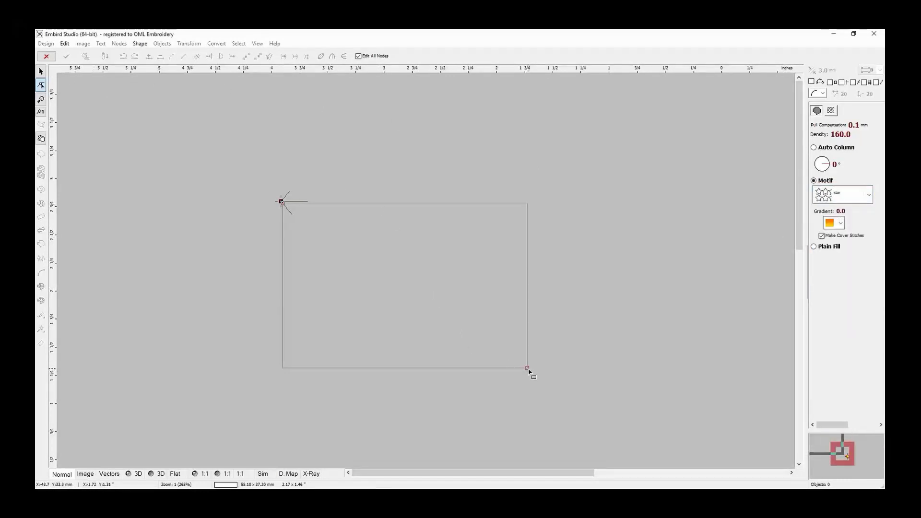
pyautogui.rightClick(527, 370)
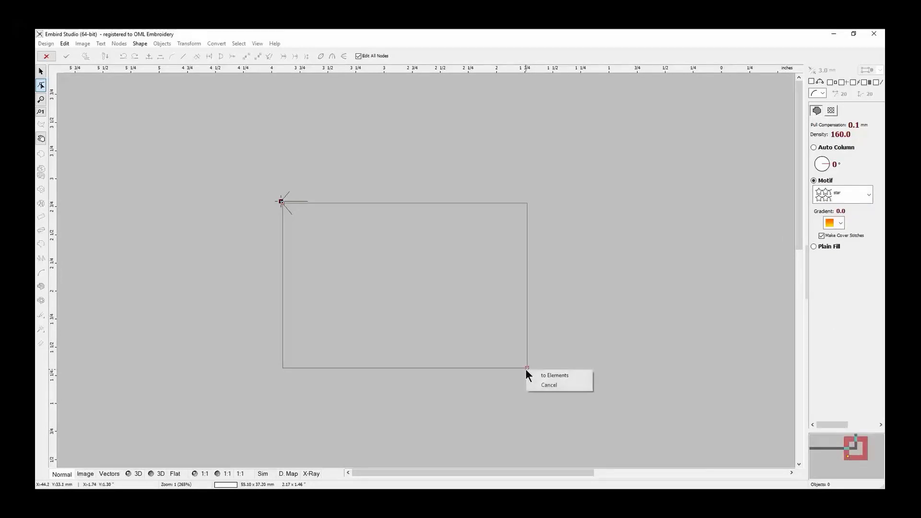
pyautogui.click(555, 377)
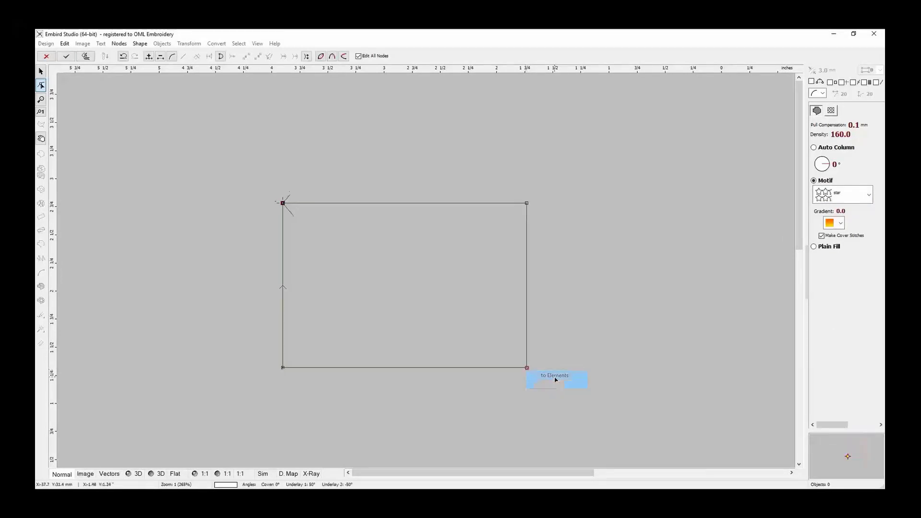
pyautogui.click(86, 56)
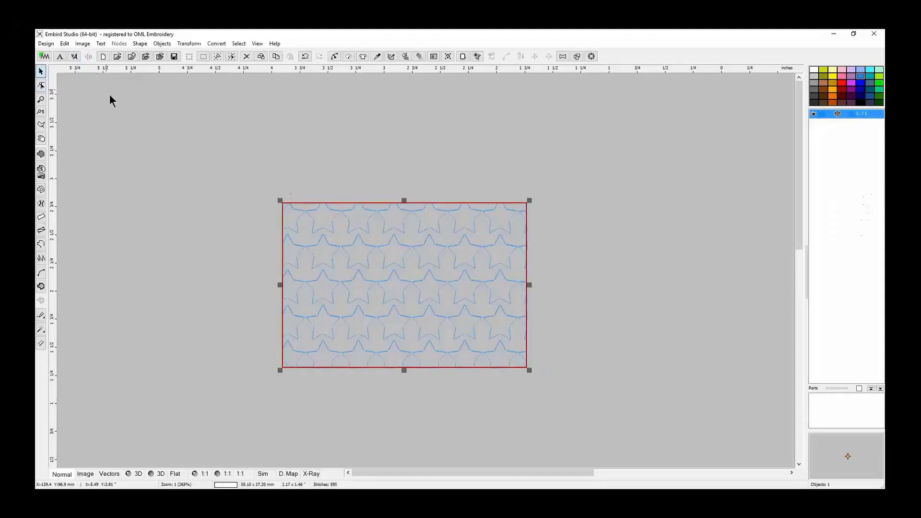
pyautogui.click(577, 381)
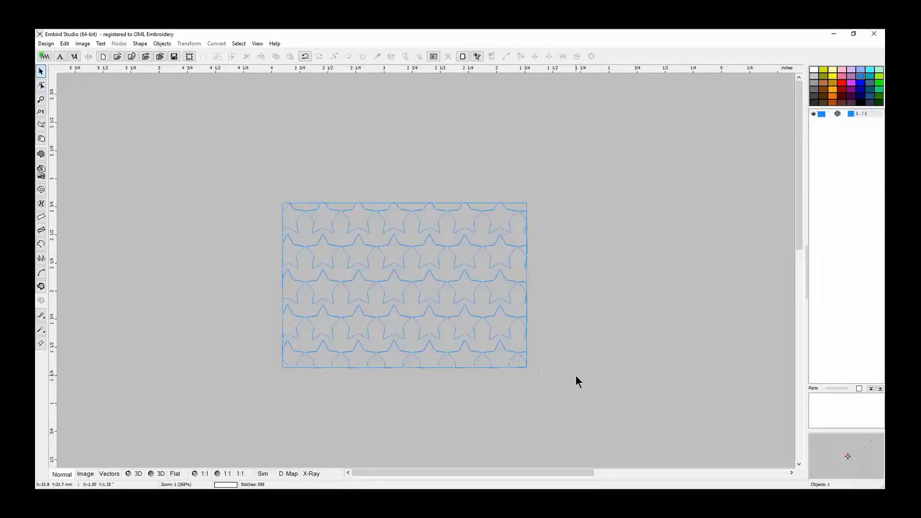
# Enlarge the star-filled rectangle proportionally to about 76 × 51 mm and regenerate its stitches.
pyautogui.click(456, 328)
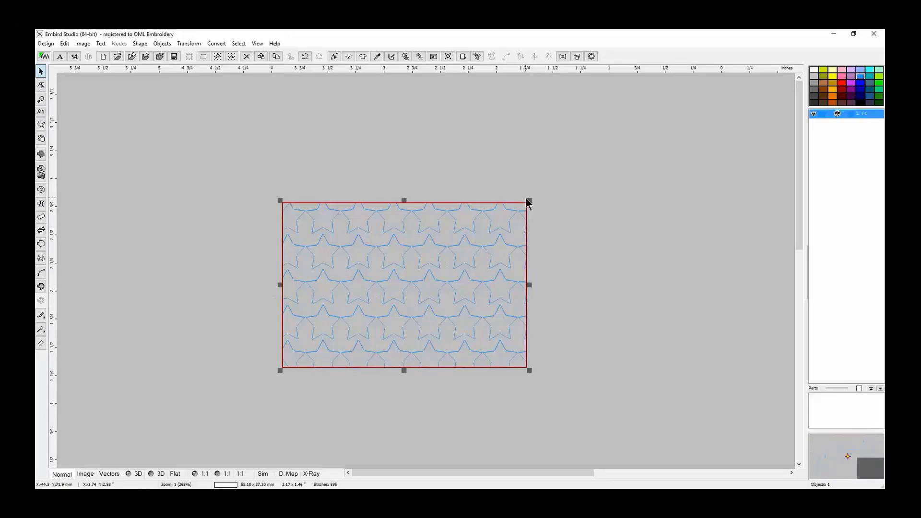
pyautogui.moveTo(529, 200); pyautogui.dragTo(618, 151)
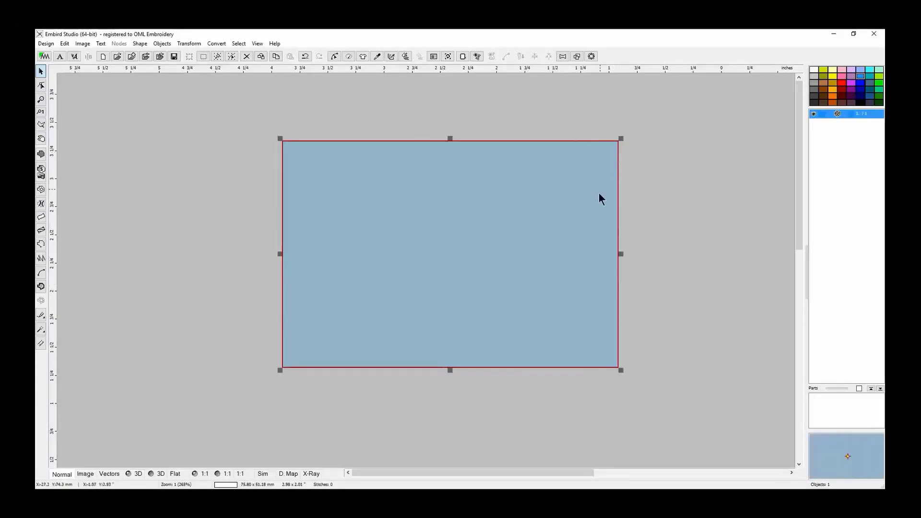
pyautogui.click(406, 57)
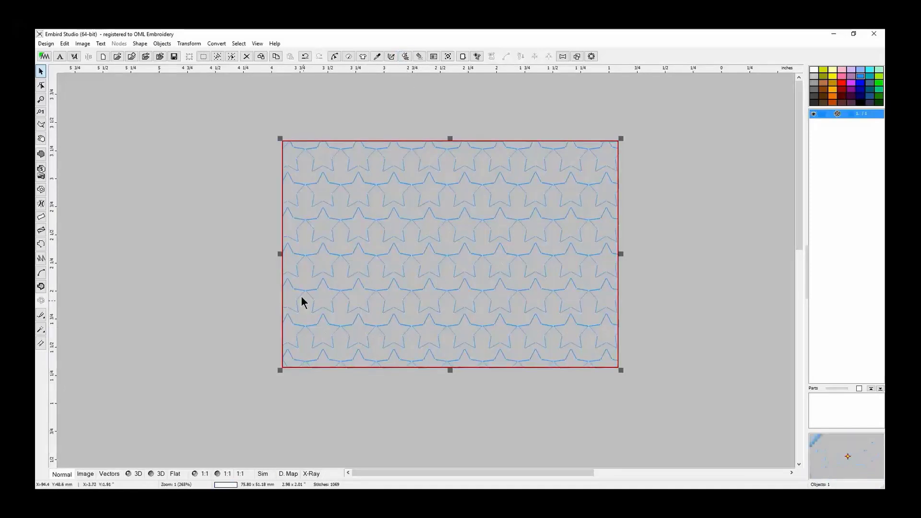
pyautogui.click(332, 406)
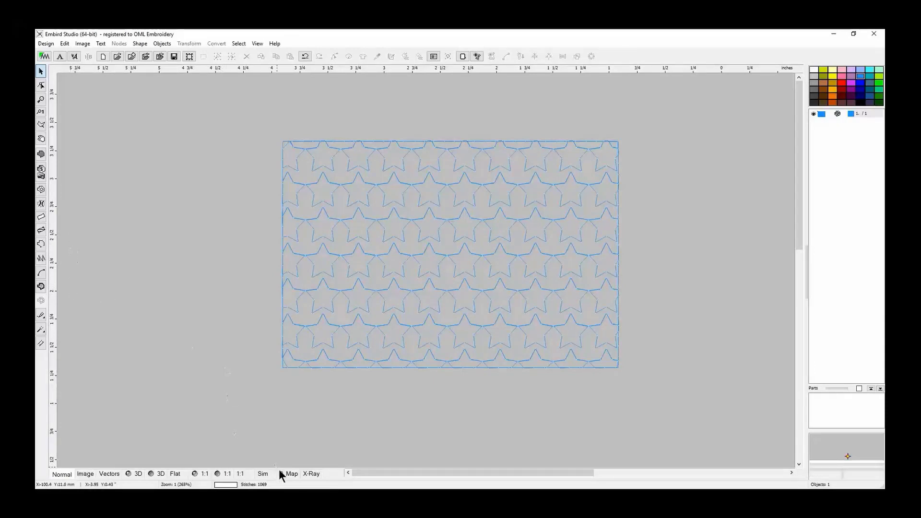
# Run the sewing simulation of the star fill and shift the rectangle slightly up and to the left.
pyautogui.click(268, 473)
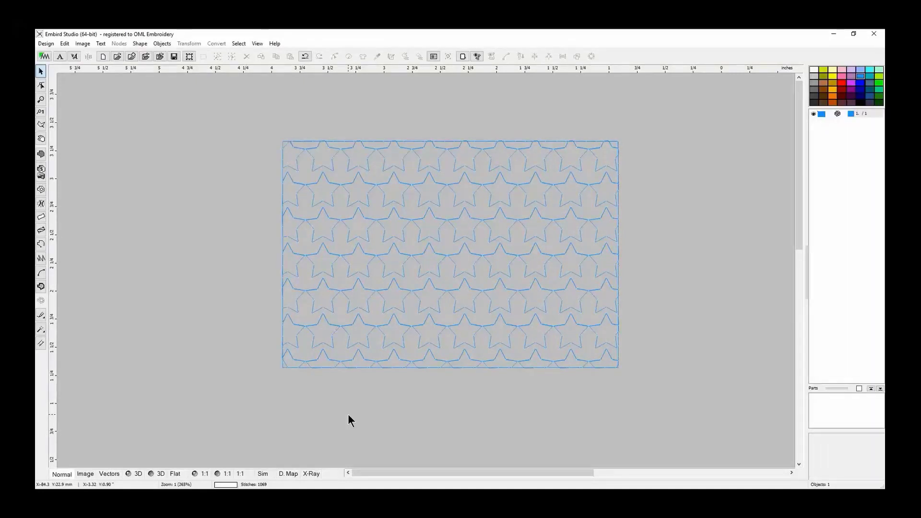
pyautogui.click(397, 299)
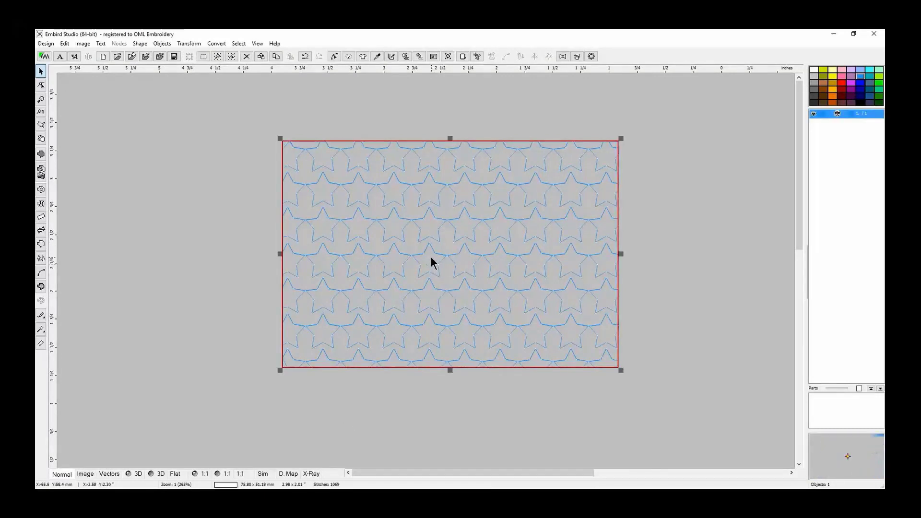
pyautogui.moveTo(429, 261); pyautogui.dragTo(414, 254)
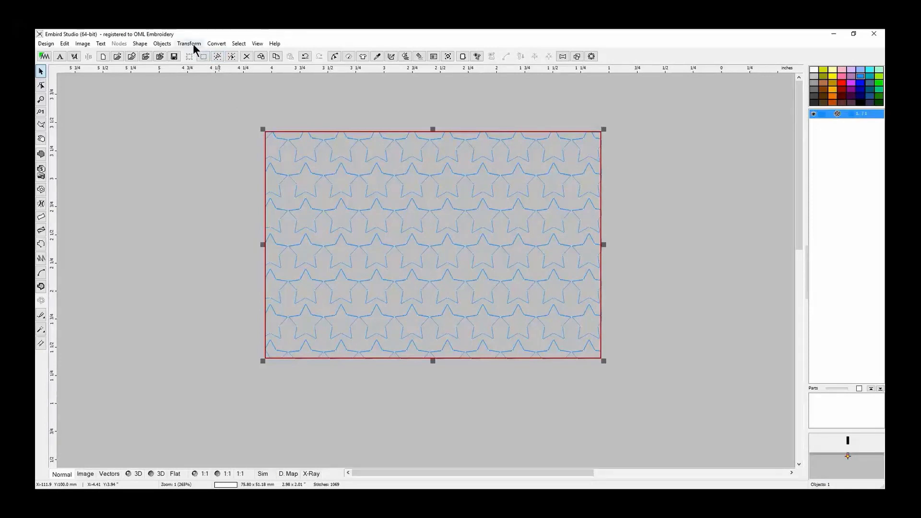
# Open the user editors on the samples page and select the second, empty motif slot.
pyautogui.click(162, 44)
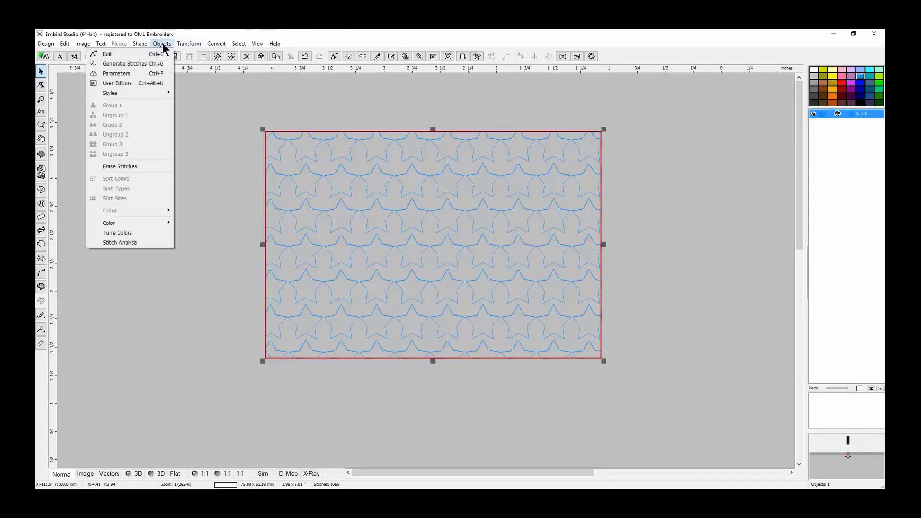
pyautogui.click(152, 84)
pyautogui.click(330, 148)
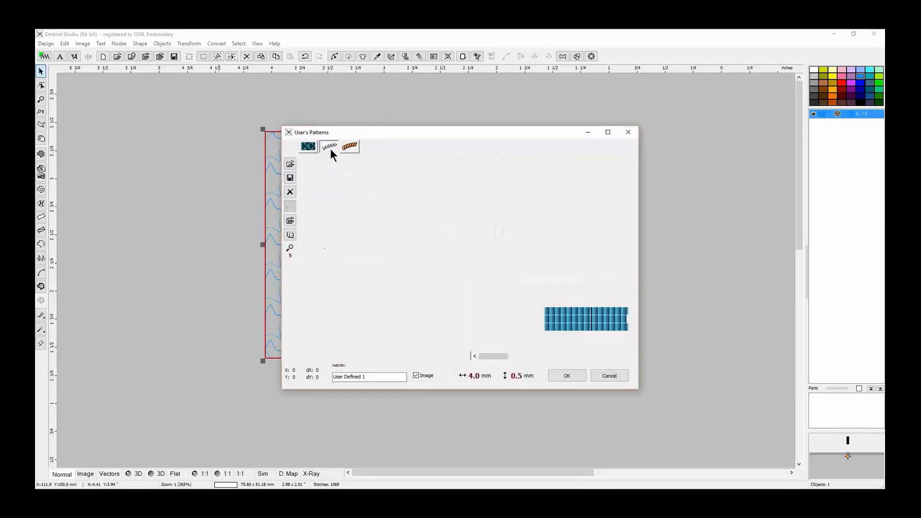
pyautogui.moveTo(365, 355); pyautogui.dragTo(413, 356)
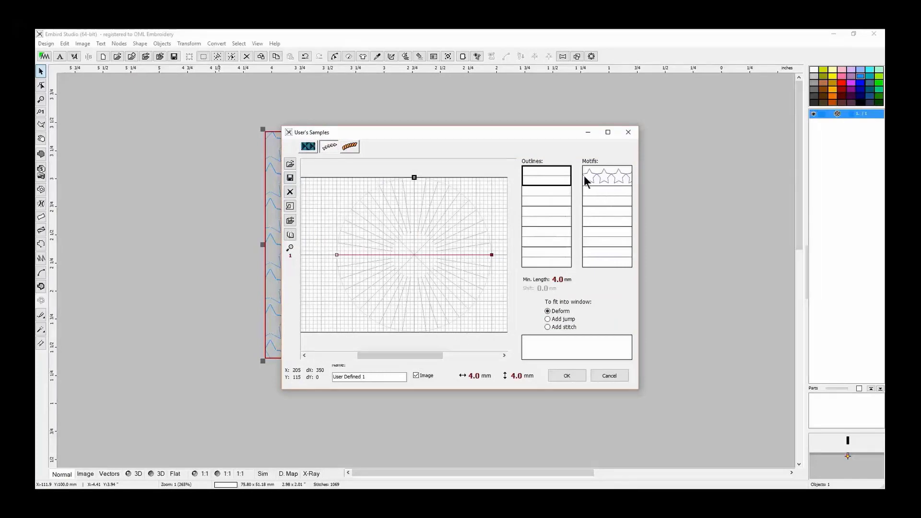
pyautogui.click(602, 197)
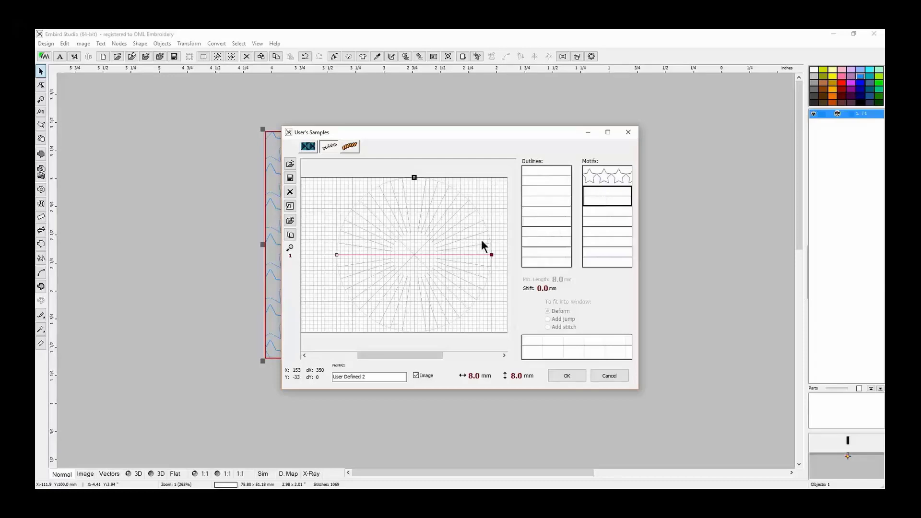
# Load the bitmap "MOTIF STITCHES LETTER A.bmp" as the tracing background for the new motif.
pyautogui.click(290, 221)
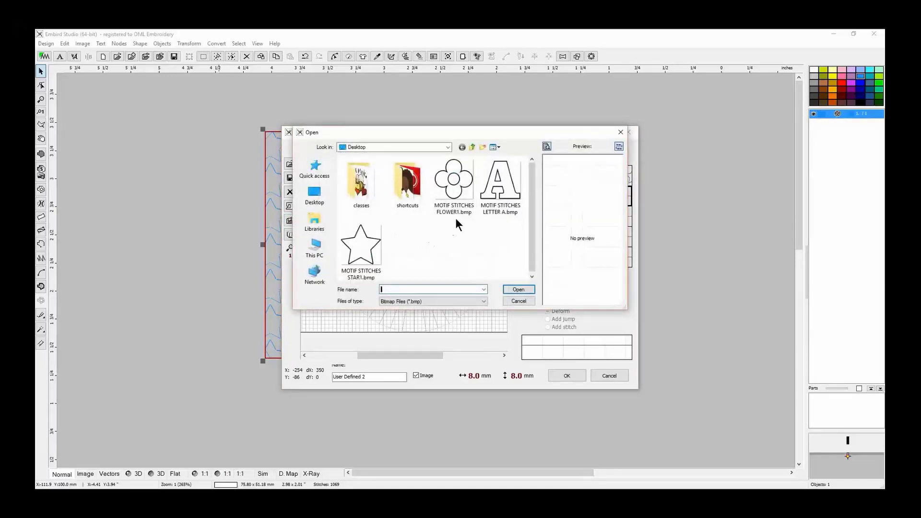
pyautogui.click(495, 196)
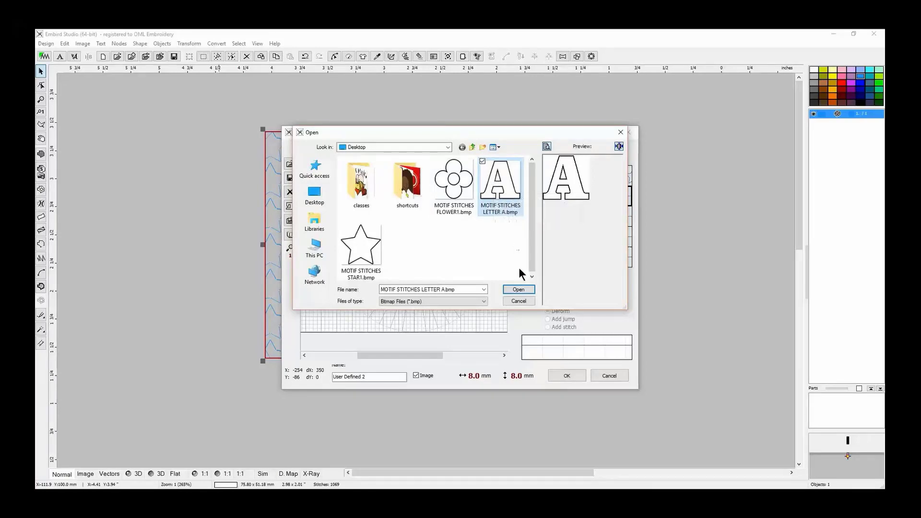
pyautogui.click(517, 289)
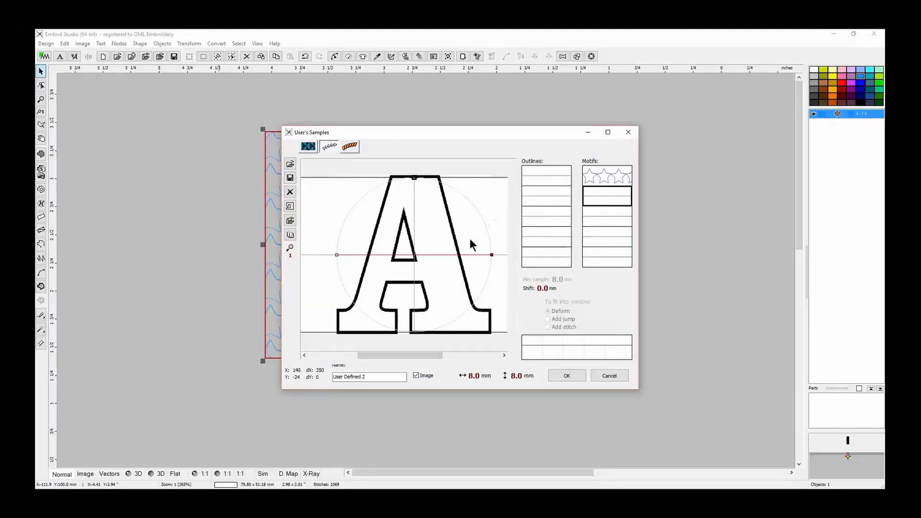
# Trace the letter A from the left start node over its flat top and down the right leg to the right foot.
pyautogui.click(336, 255)
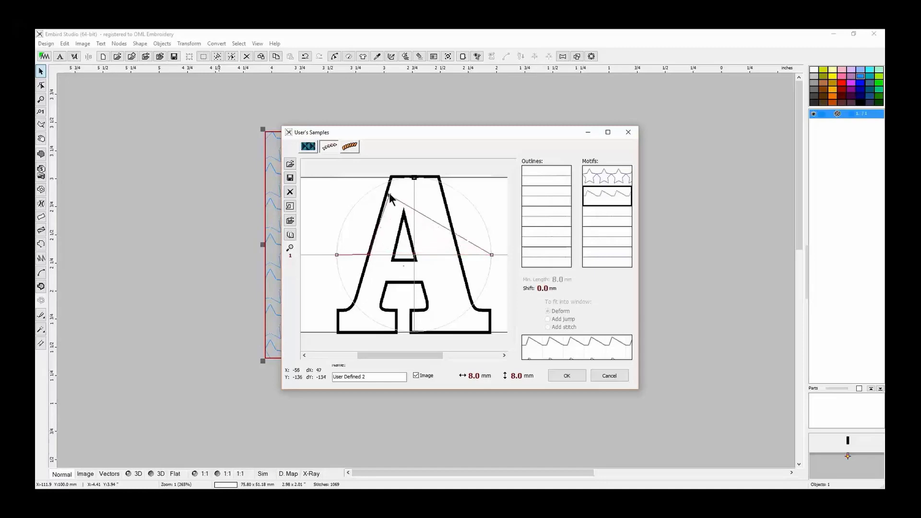
pyautogui.click(390, 177)
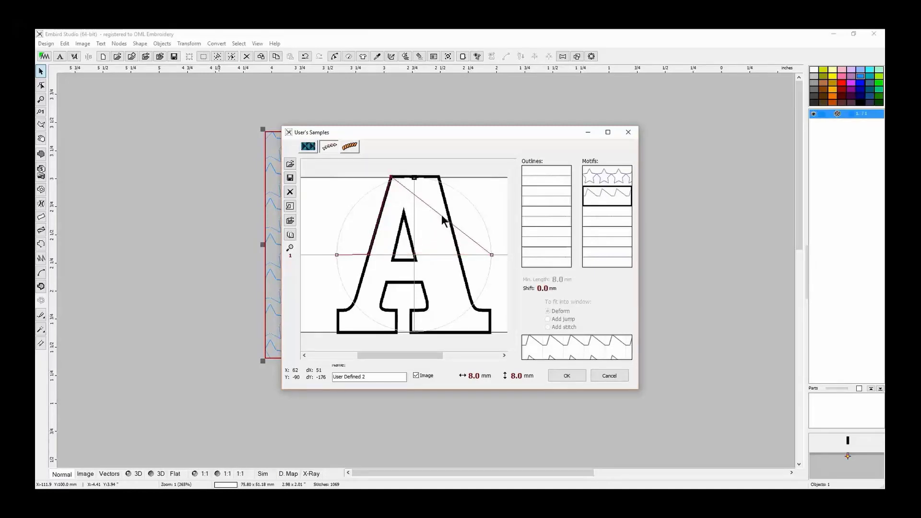
pyautogui.click(438, 177)
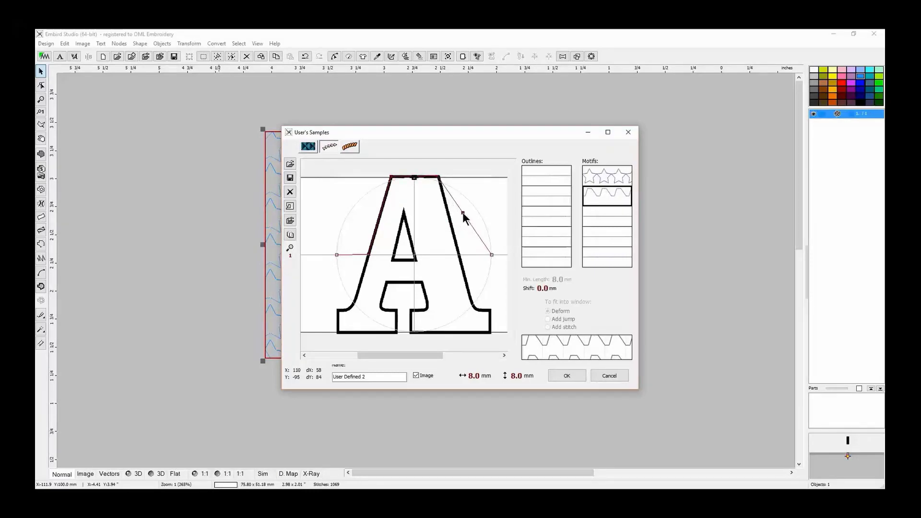
pyautogui.click(471, 301)
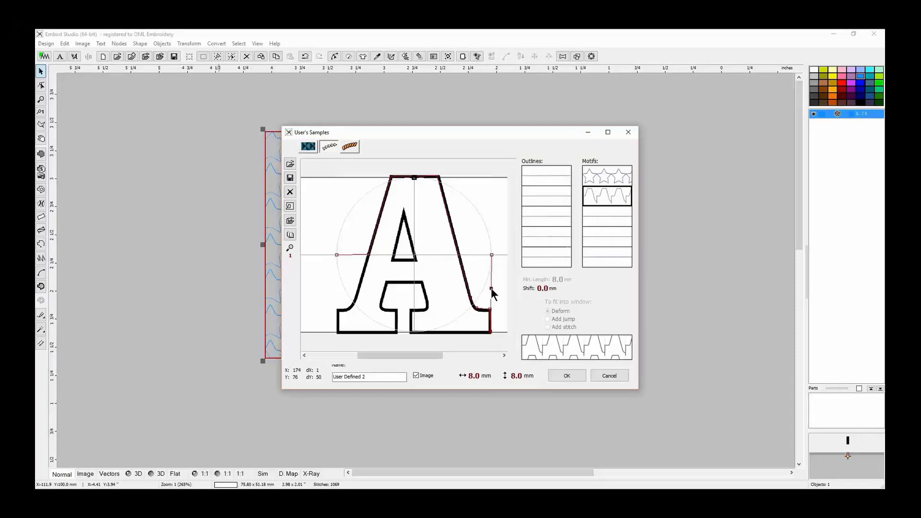
# Trace the base of the right foot, the inner arch between the legs and the left foot of the A.
pyautogui.click(410, 330)
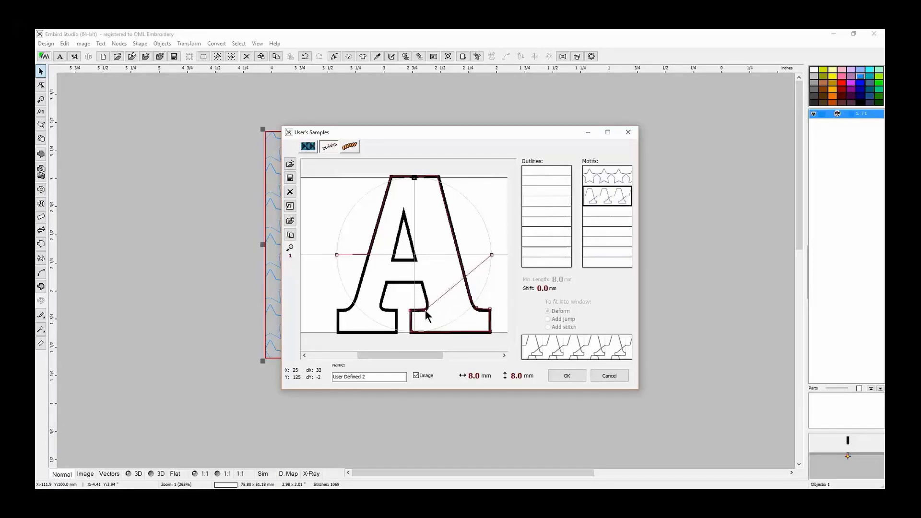
pyautogui.moveTo(444, 290); pyautogui.dragTo(355, 305)
pyautogui.click(360, 319)
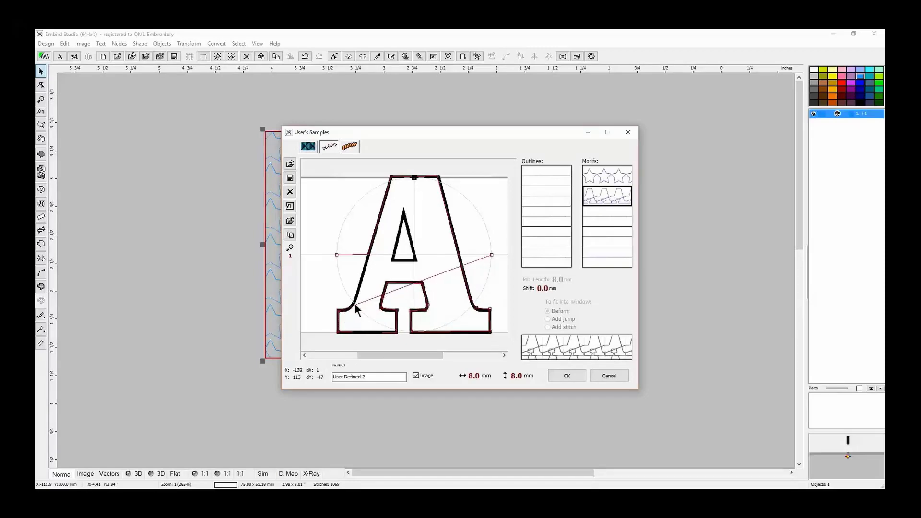
# Trace the curve above the left foot of the A and its left leg up to the middle guide line.
pyautogui.click(364, 300)
pyautogui.moveTo(356, 303)
pyautogui.mouseDown()
pyautogui.moveTo(347, 309)
pyautogui.moveTo(367, 301)
pyautogui.moveTo(367, 260)
pyautogui.moveTo(357, 286)
pyautogui.moveTo(411, 257)
pyautogui.moveTo(393, 254)
pyautogui.moveTo(386, 265)
pyautogui.moveTo(368, 257)
pyautogui.moveTo(356, 296)
pyautogui.mouseUp()
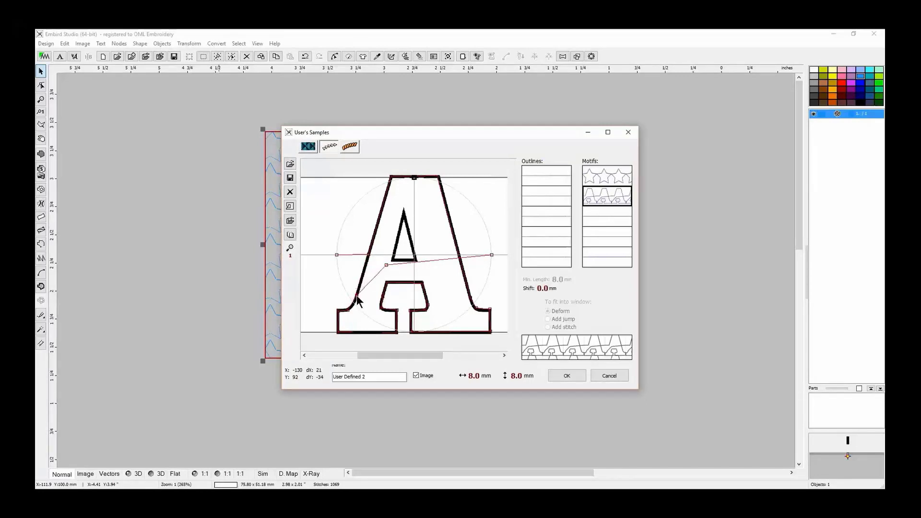
pyautogui.moveTo(386, 264); pyautogui.dragTo(369, 254)
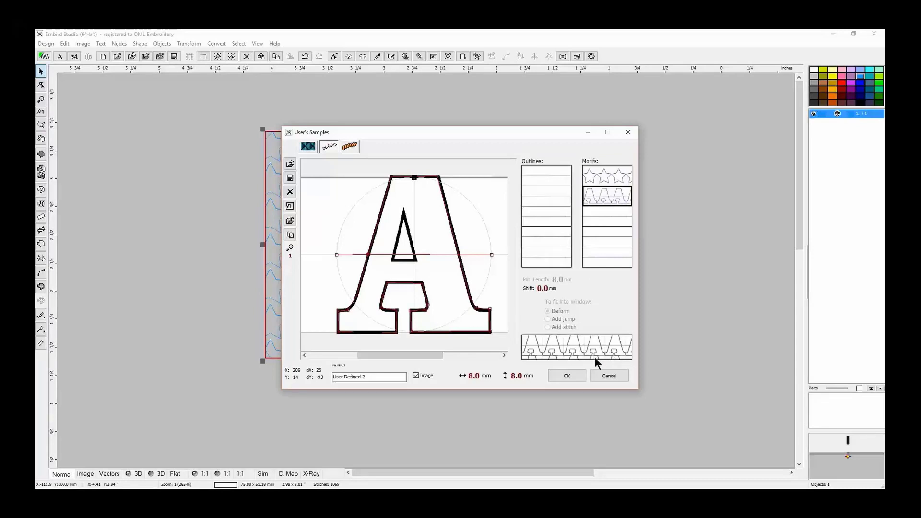
# Trace the inner triangle of the A, starting from and returning to its lower-left corner and ending at its lower-right corner.
pyautogui.click(402, 254)
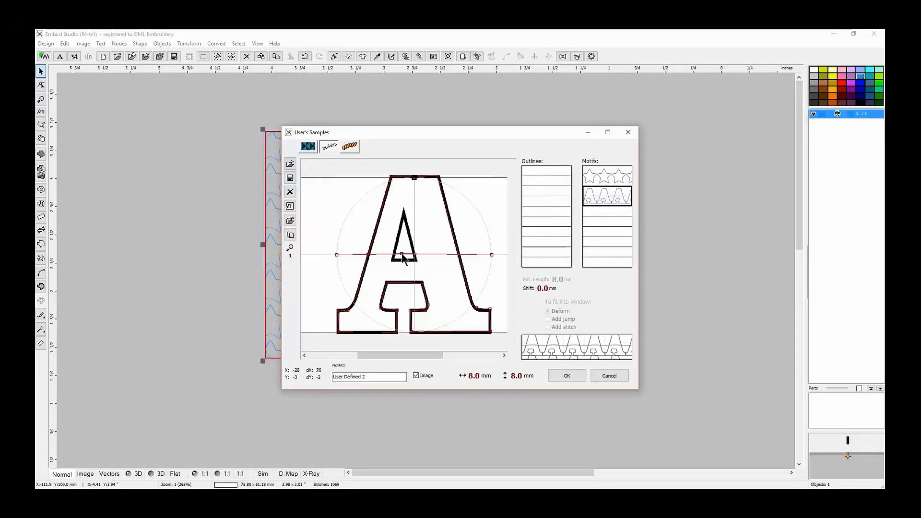
pyautogui.moveTo(402, 255)
pyautogui.mouseDown()
pyautogui.moveTo(405, 212)
pyautogui.moveTo(392, 260)
pyautogui.mouseUp()
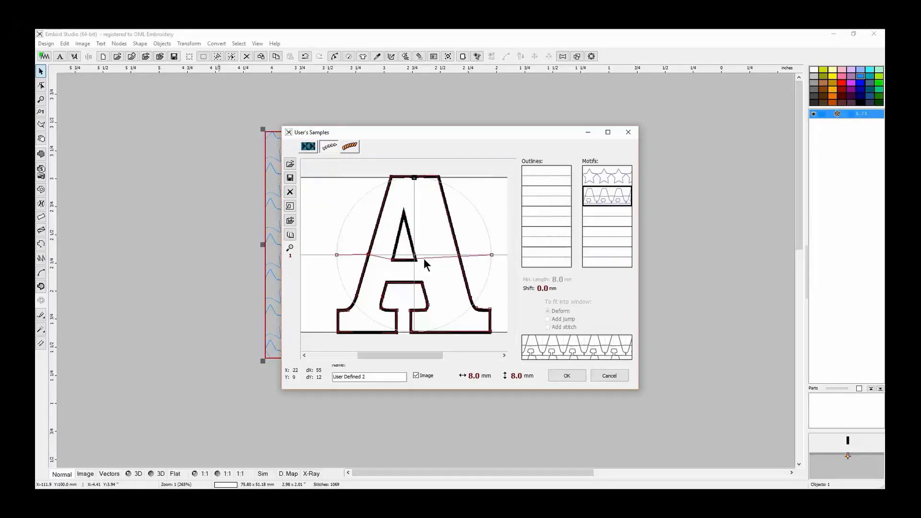
pyautogui.moveTo(423, 257); pyautogui.dragTo(393, 260)
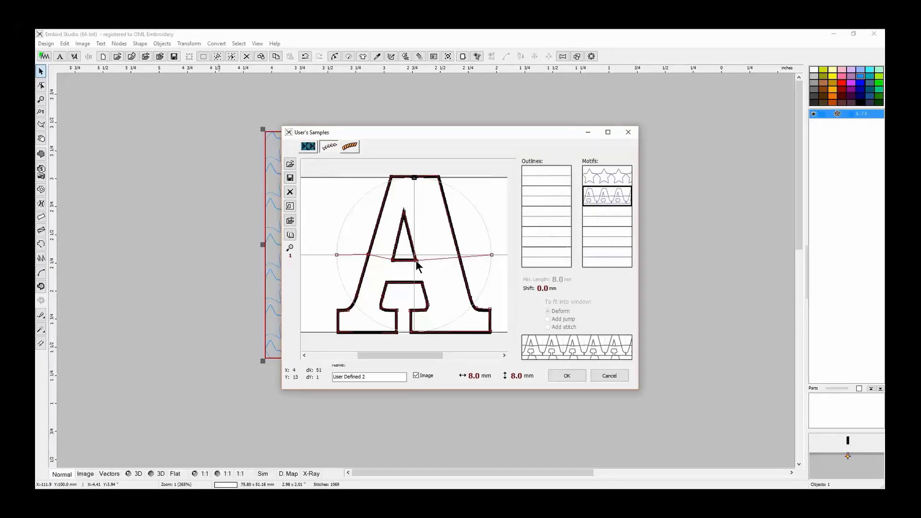
# Add a node just right of the inner triangle and level the motif's start and end nodes with the triangle's base.
pyautogui.moveTo(426, 259); pyautogui.dragTo(415, 255)
pyautogui.click(415, 256)
pyautogui.moveTo(491, 255); pyautogui.dragTo(490, 263)
pyautogui.moveTo(368, 253); pyautogui.dragTo(337, 260)
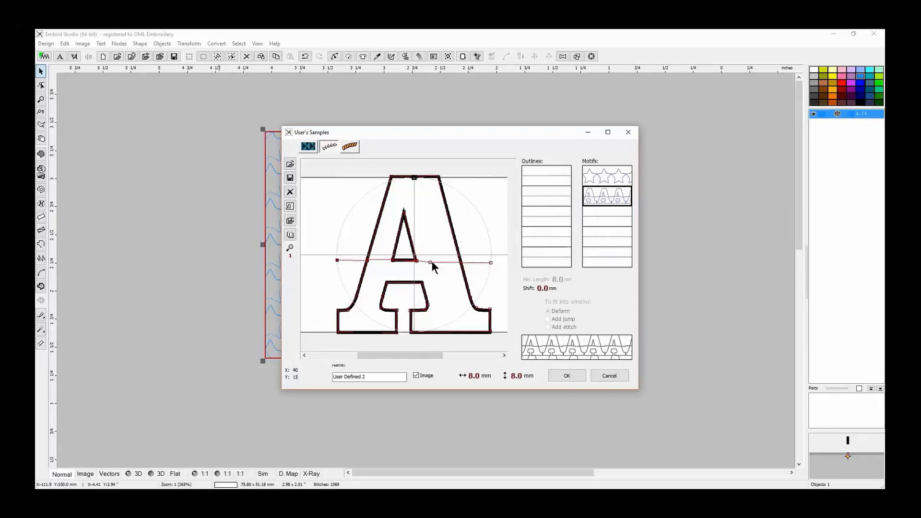
pyautogui.click(490, 261)
pyautogui.moveTo(430, 262); pyautogui.dragTo(432, 261)
pyautogui.moveTo(490, 261); pyautogui.dragTo(490, 261)
pyautogui.click(336, 259)
pyautogui.click(505, 300)
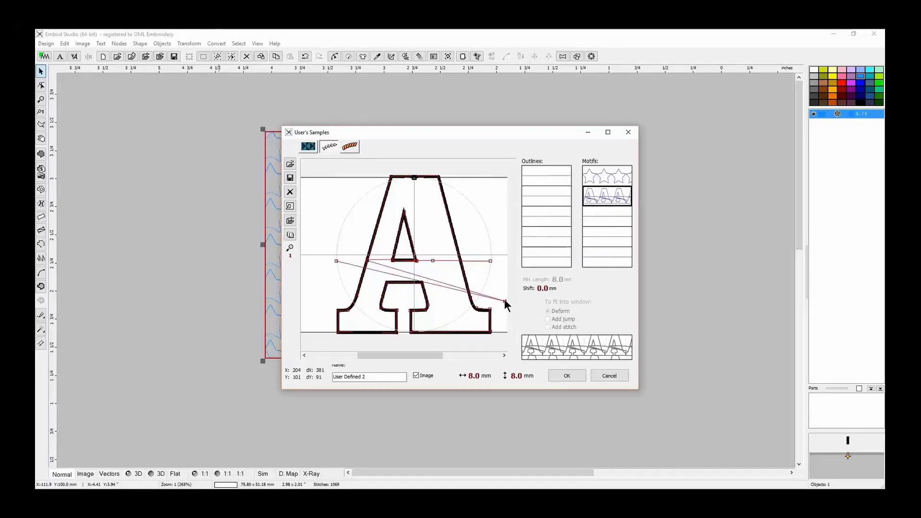
pyautogui.moveTo(504, 300); pyautogui.dragTo(354, 258)
pyautogui.rightClick(352, 260)
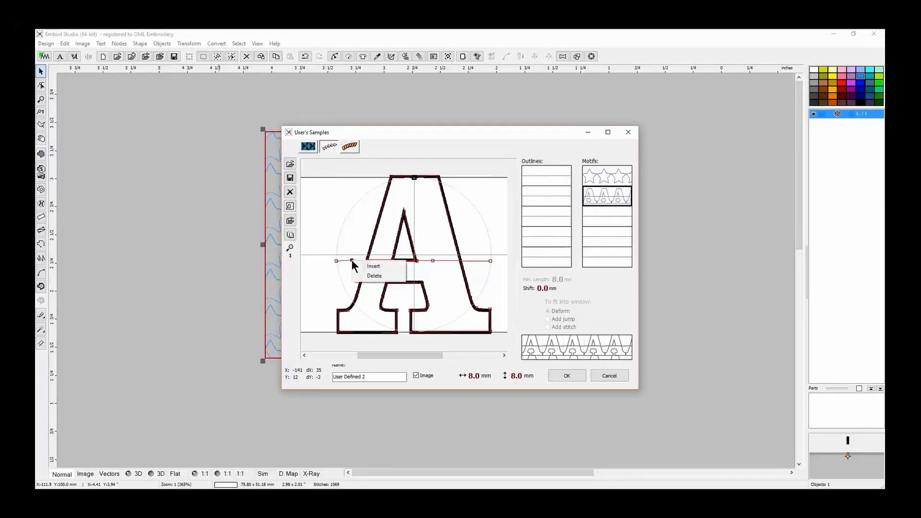
pyautogui.click(360, 271)
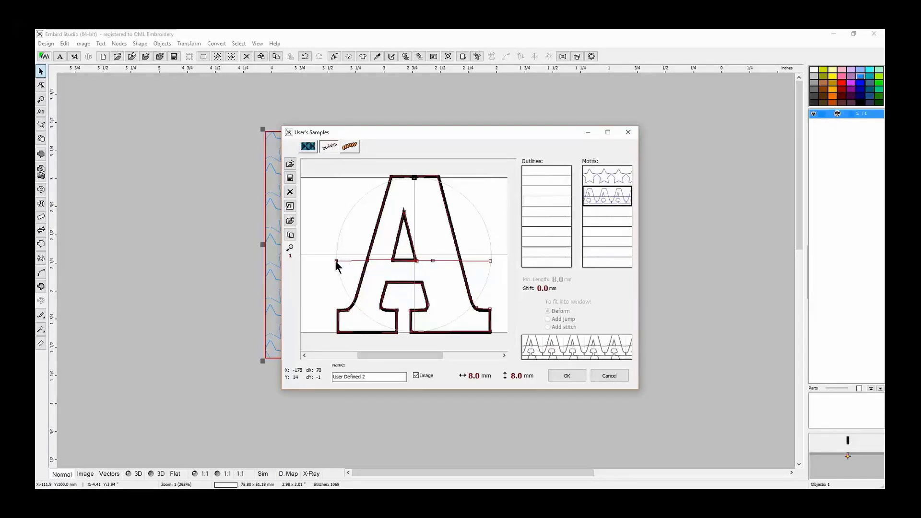
pyautogui.click(335, 260)
# Name the motif "letter A" and save it to the user samples.
pyautogui.moveTo(381, 378); pyautogui.dragTo(300, 366)
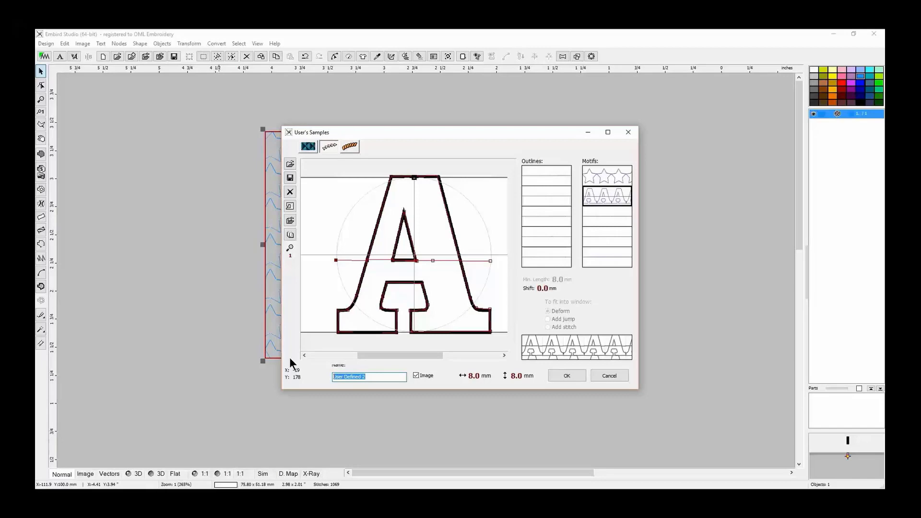
pyautogui.write('R')
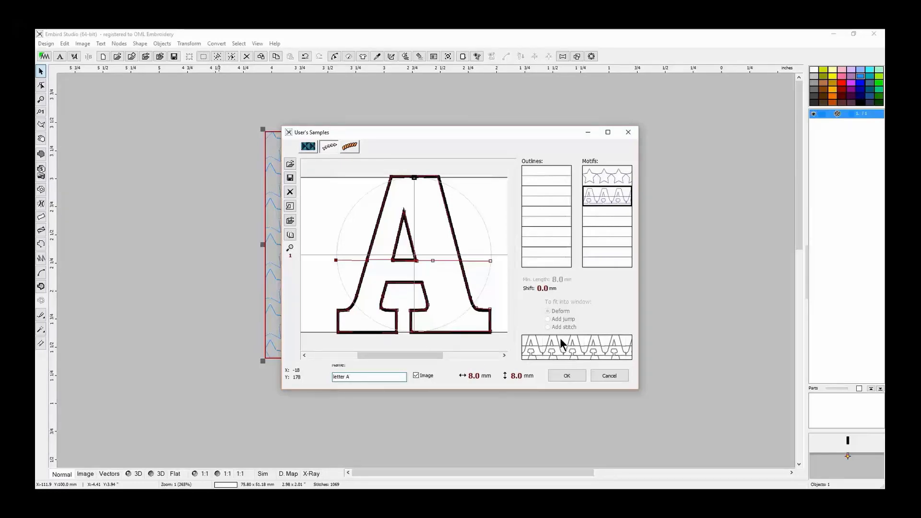
pyautogui.click(566, 376)
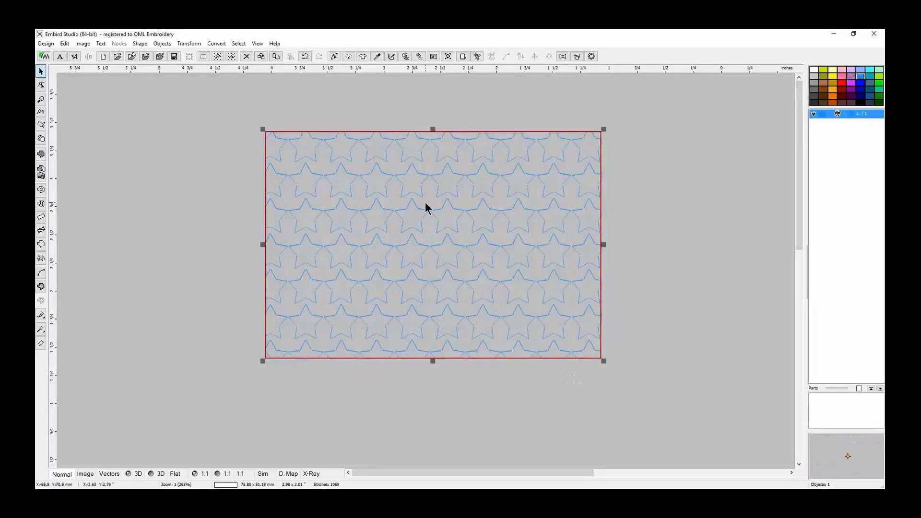
# Regenerate the rectangle's fill with the letter A motif and simulate its stitching.
pyautogui.rightClick(510, 205)
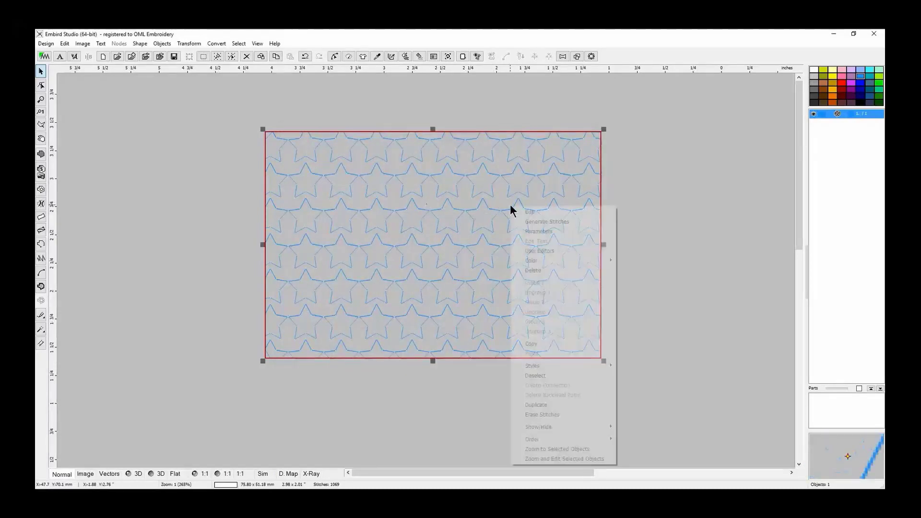
pyautogui.click(544, 232)
pyautogui.click(794, 132)
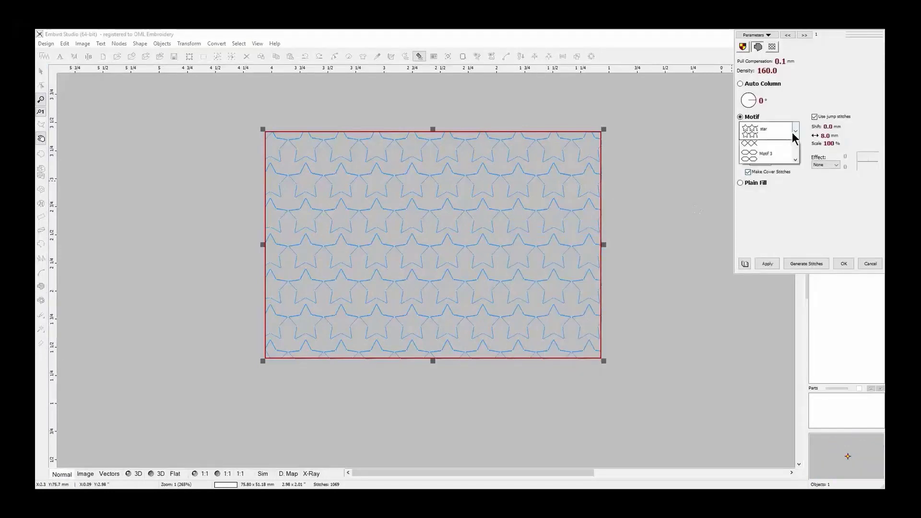
pyautogui.click(779, 162)
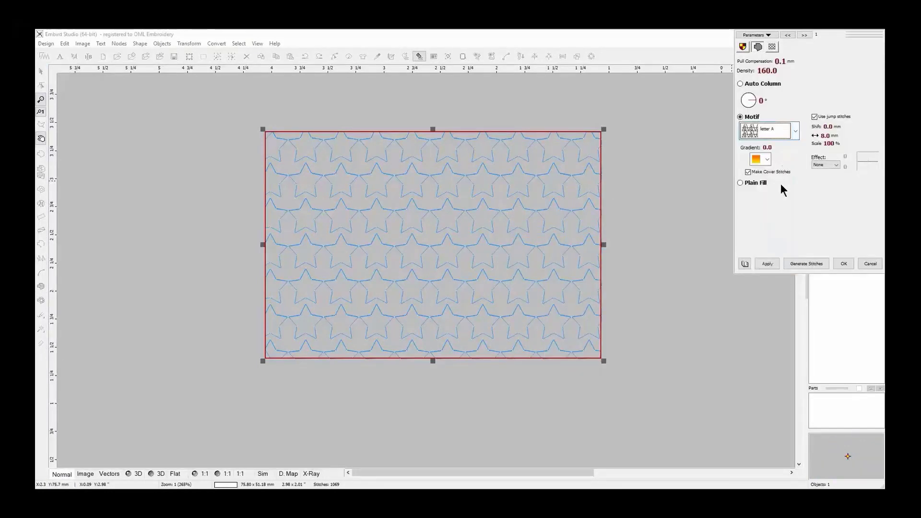
pyautogui.click(768, 253)
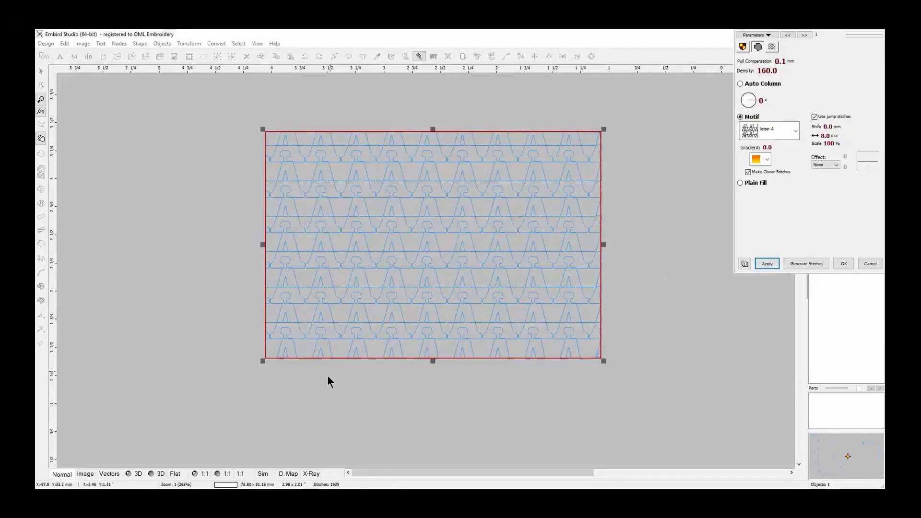
pyautogui.click(797, 264)
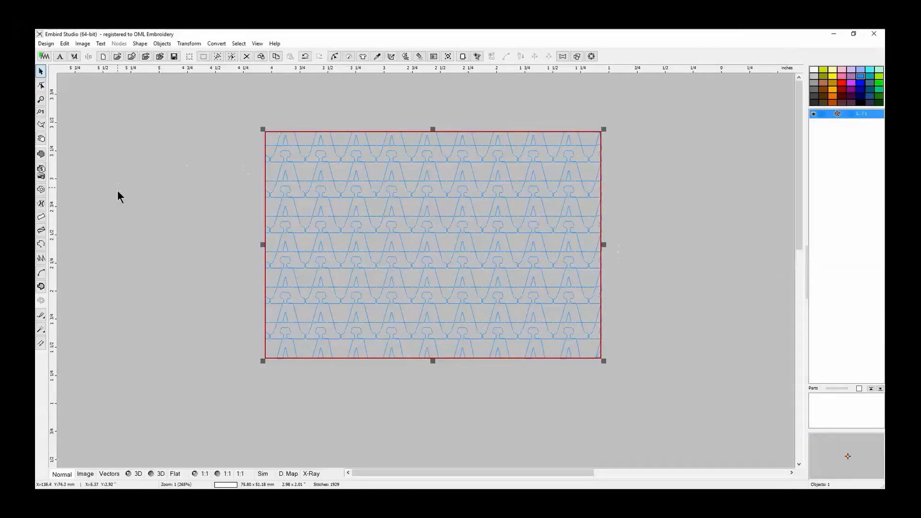
pyautogui.click(262, 474)
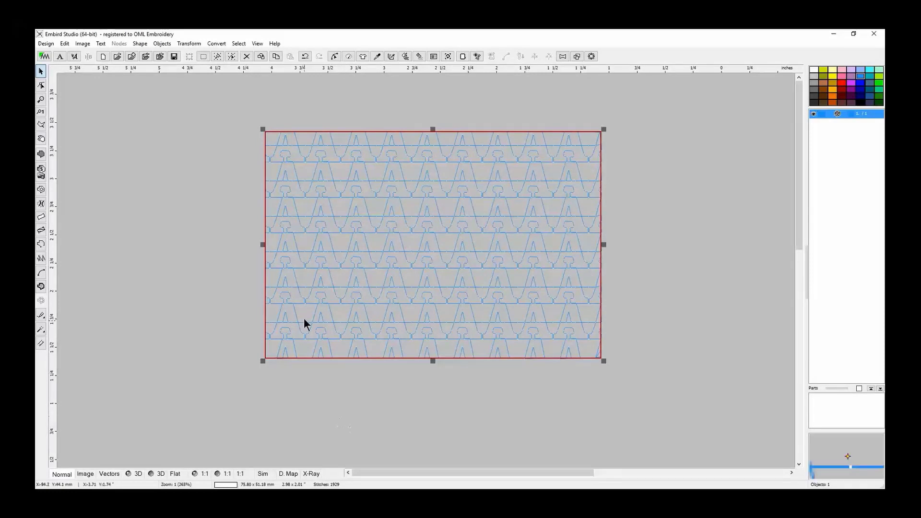
# Delete the motif-filled rectangle from the workspace.
pyautogui.moveTo(344, 181); pyautogui.dragTo(344, 193)
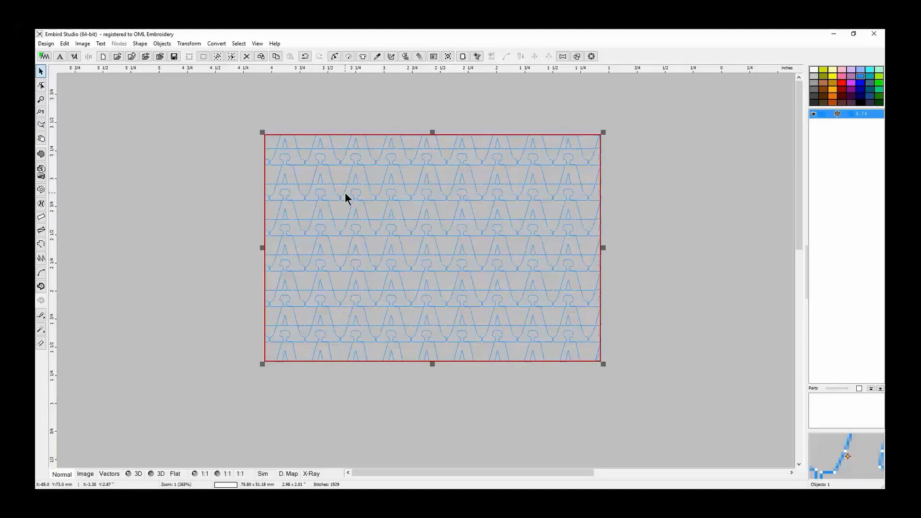
pyautogui.rightClick(336, 185)
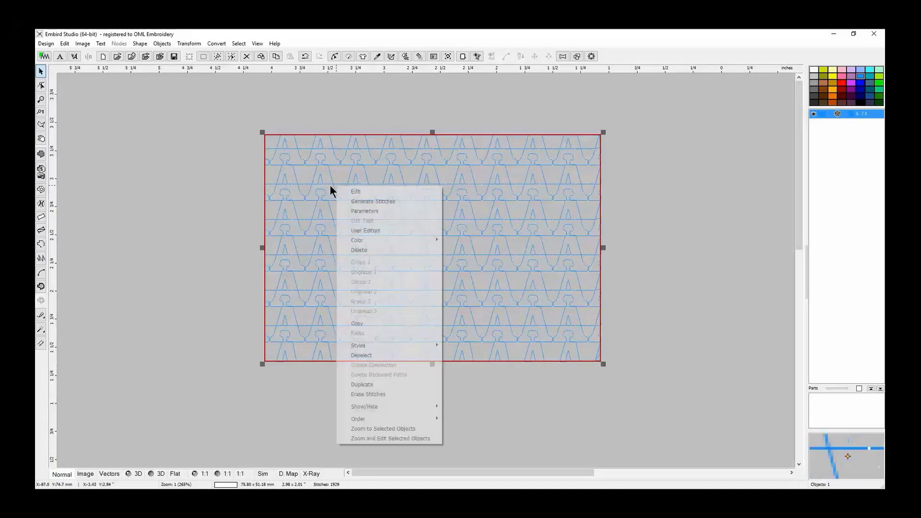
pyautogui.click(370, 249)
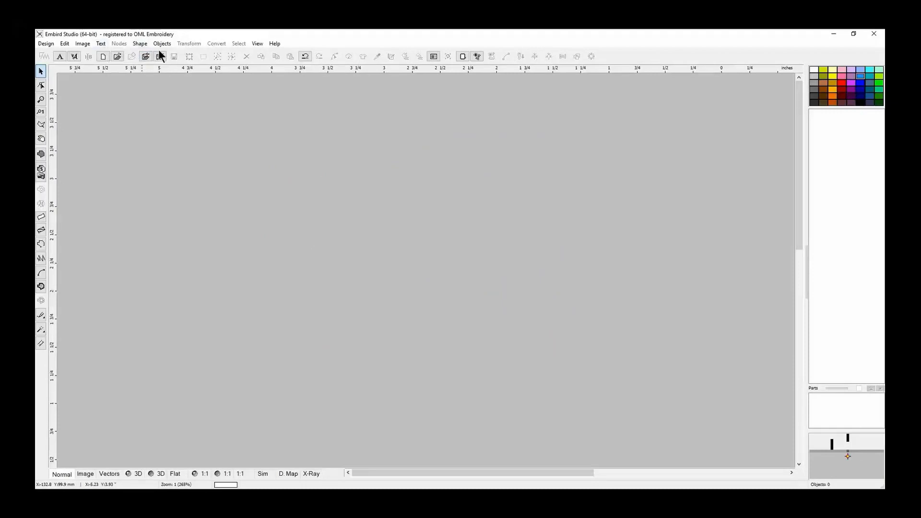
# Import the image "MOTIF STITCHES LETTER A.bmp" from the Desktop as the background for digitizing.
pyautogui.click(84, 45)
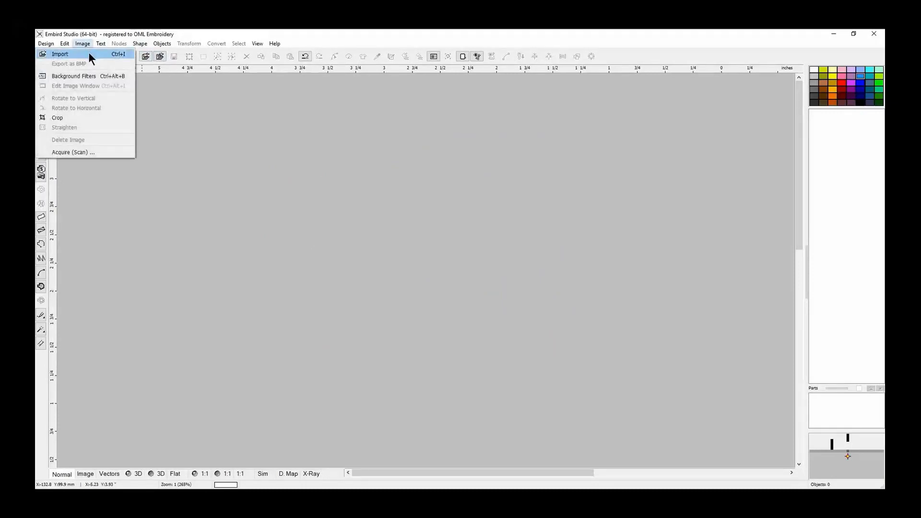
pyautogui.click(89, 54)
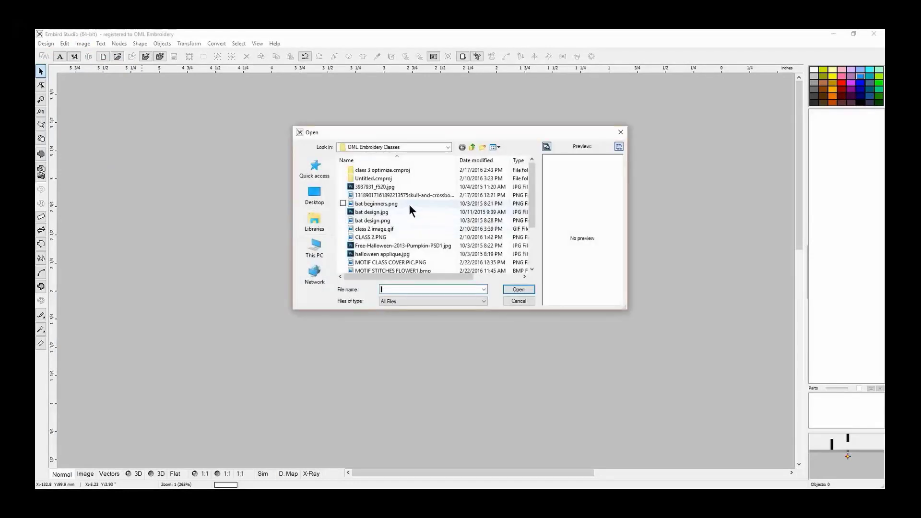
pyautogui.click(324, 194)
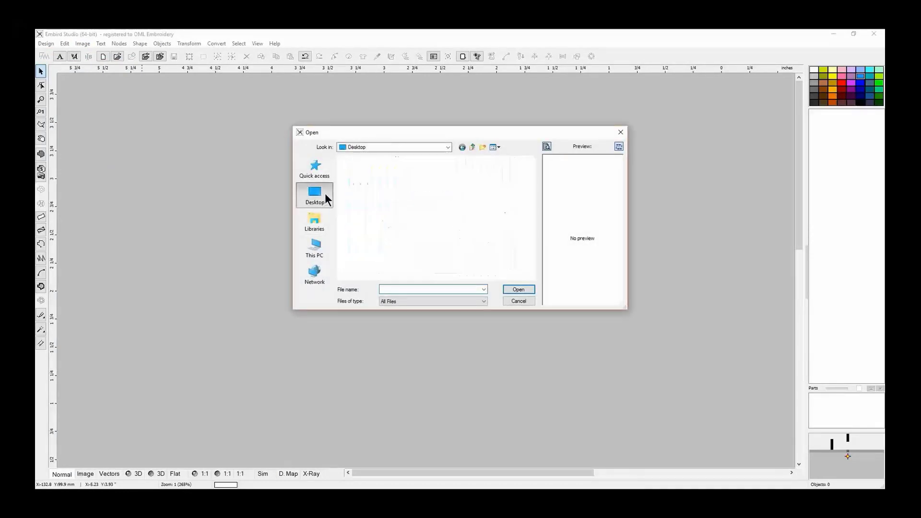
pyautogui.moveTo(531, 203); pyautogui.dragTo(523, 252)
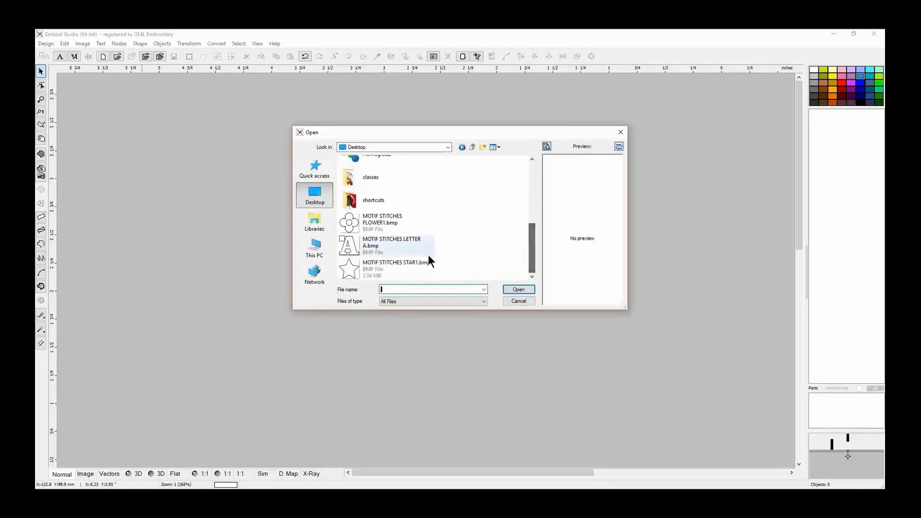
pyautogui.click(405, 241)
pyautogui.click(518, 290)
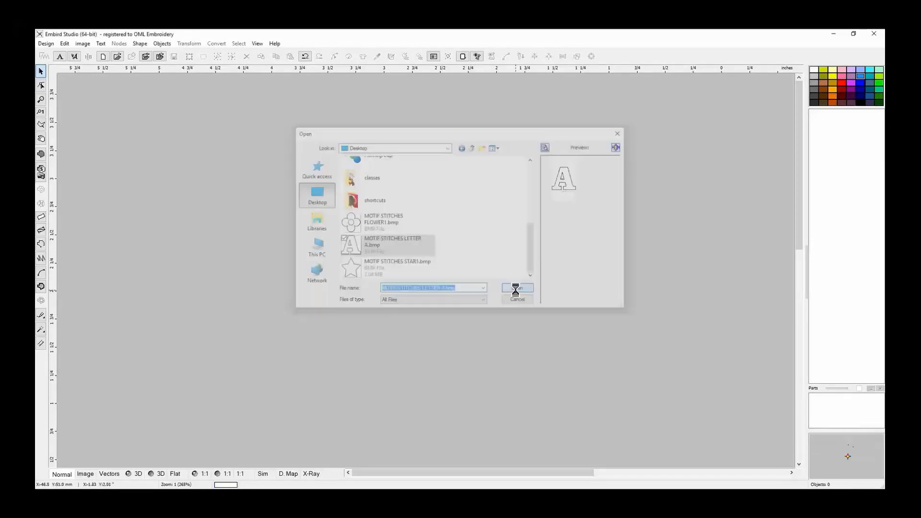
pyautogui.click(446, 296)
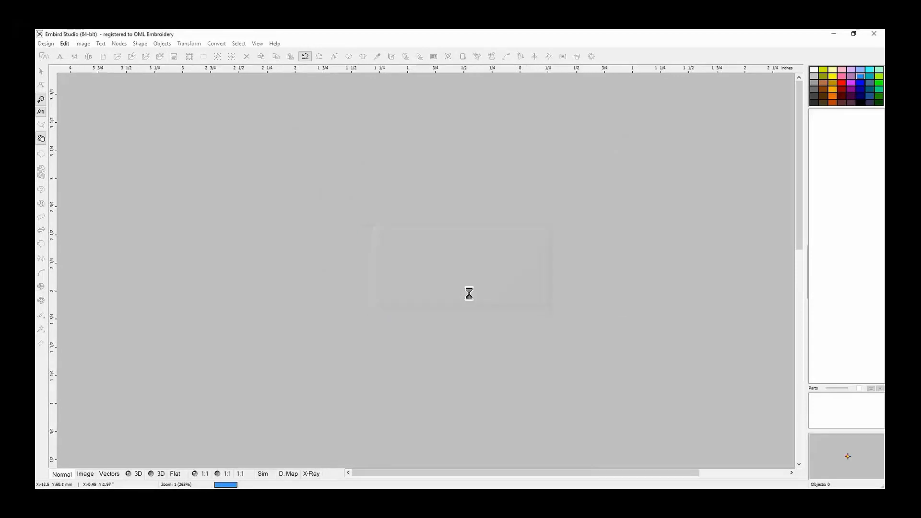
pyautogui.scroll(-1, 470, 289)
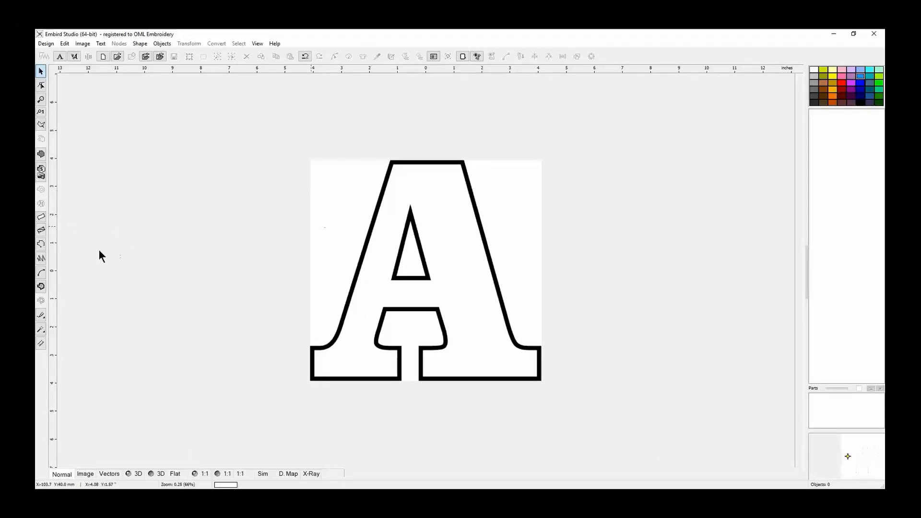
# Start an outline object and trace the letter A's top edge, right slanted side and right serif down to the lower corner.
pyautogui.click(42, 245)
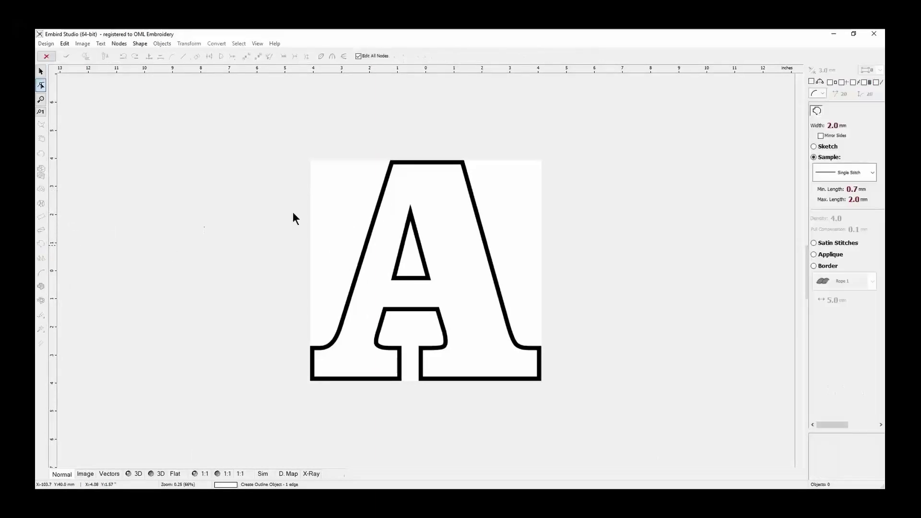
pyautogui.click(392, 164)
pyautogui.click(462, 163)
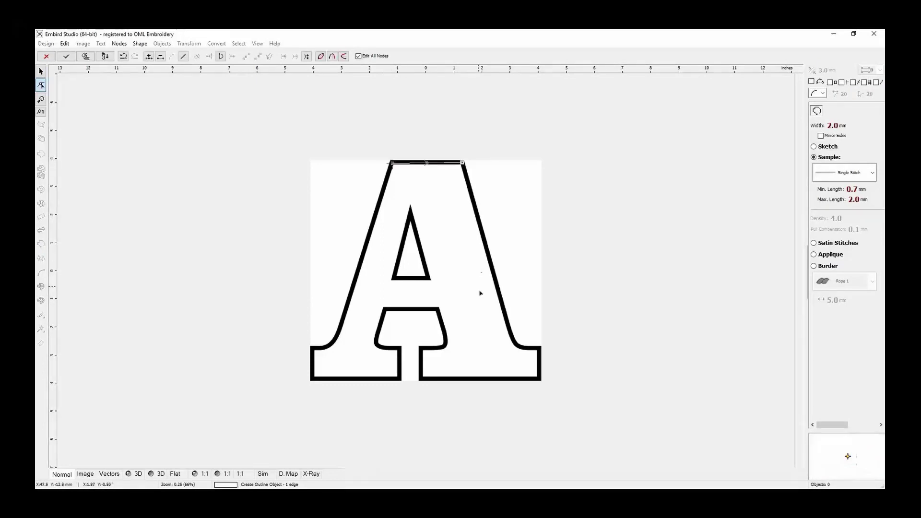
pyautogui.click(505, 317)
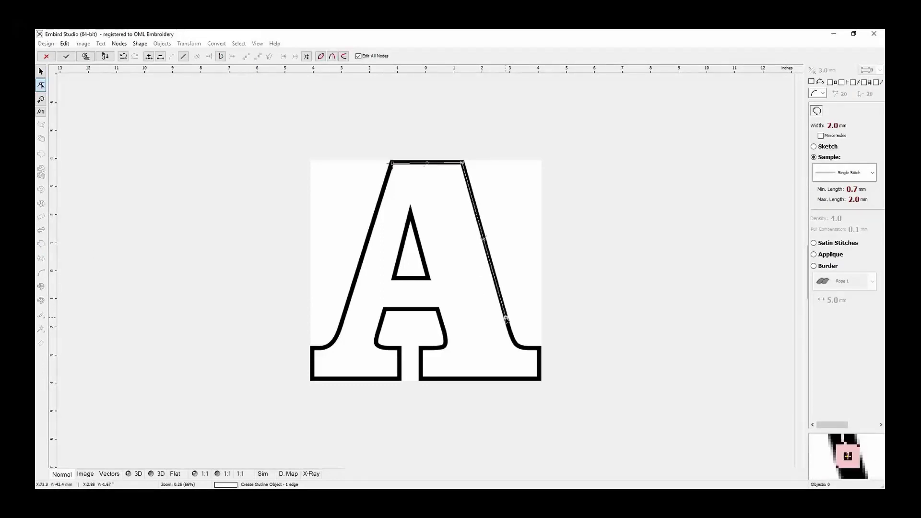
pyautogui.click(539, 348)
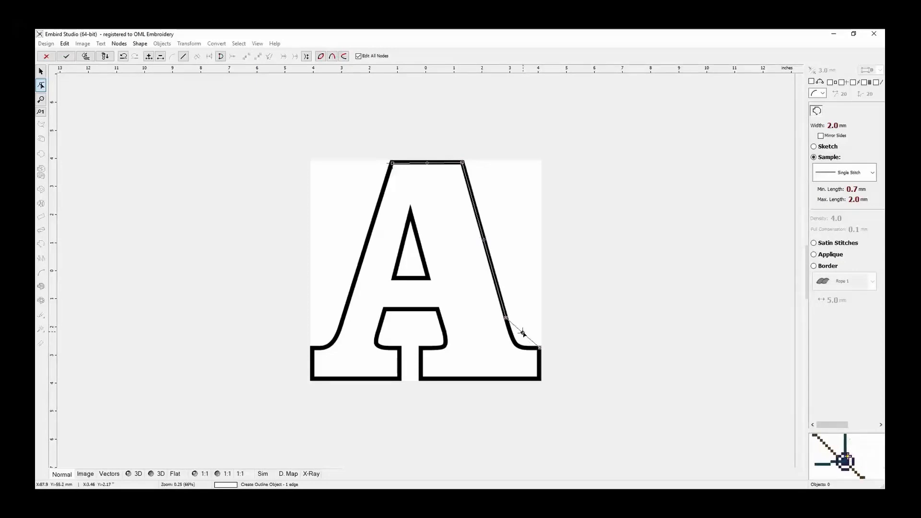
pyautogui.moveTo(522, 332); pyautogui.dragTo(517, 345)
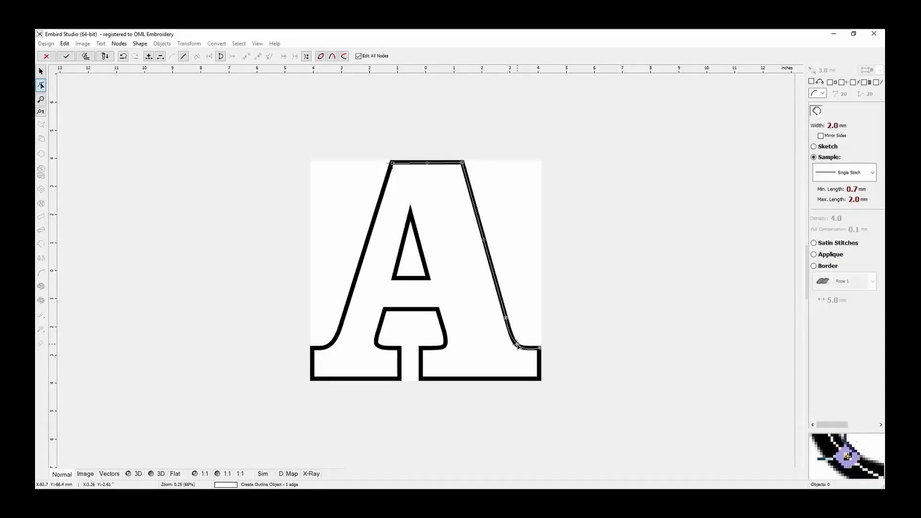
pyautogui.click(540, 378)
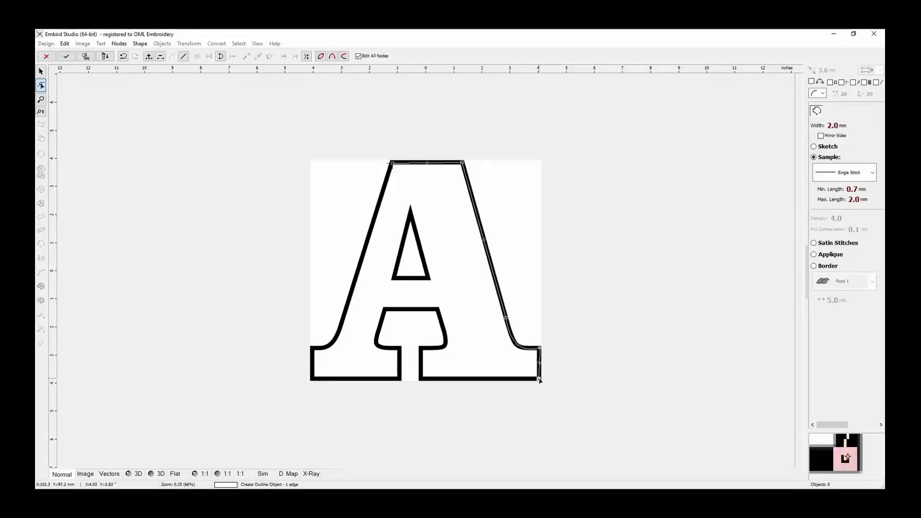
# Continue the outline along the right foot's base and around the notch beneath the crossbar, curving it along the inner serifs.
pyautogui.click(421, 379)
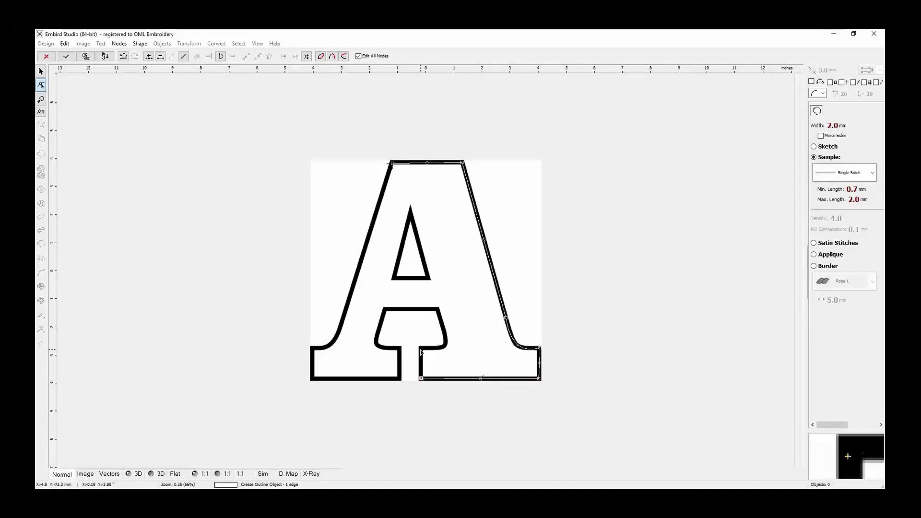
pyautogui.click(421, 349)
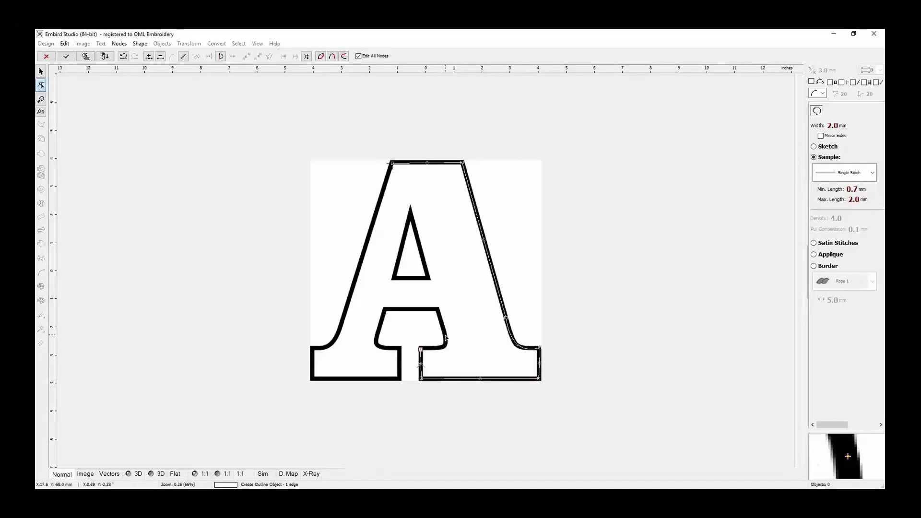
pyautogui.click(446, 335)
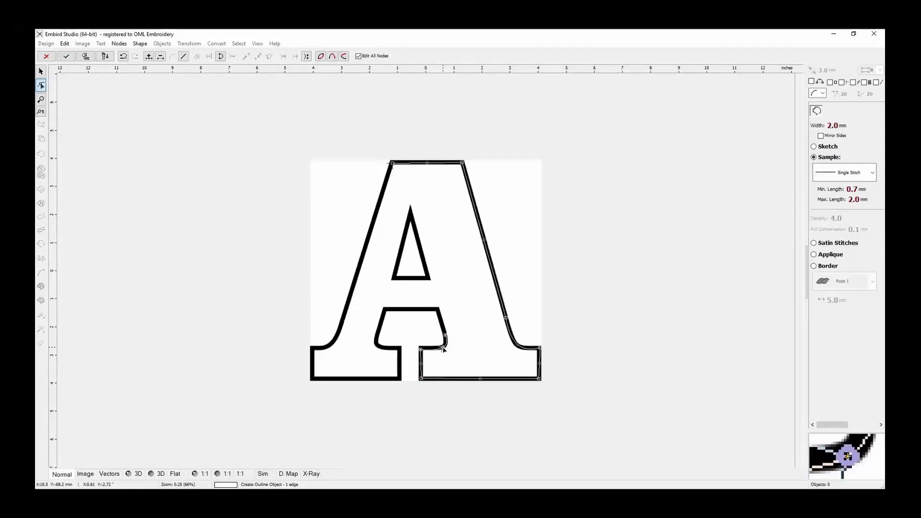
pyautogui.click(422, 351)
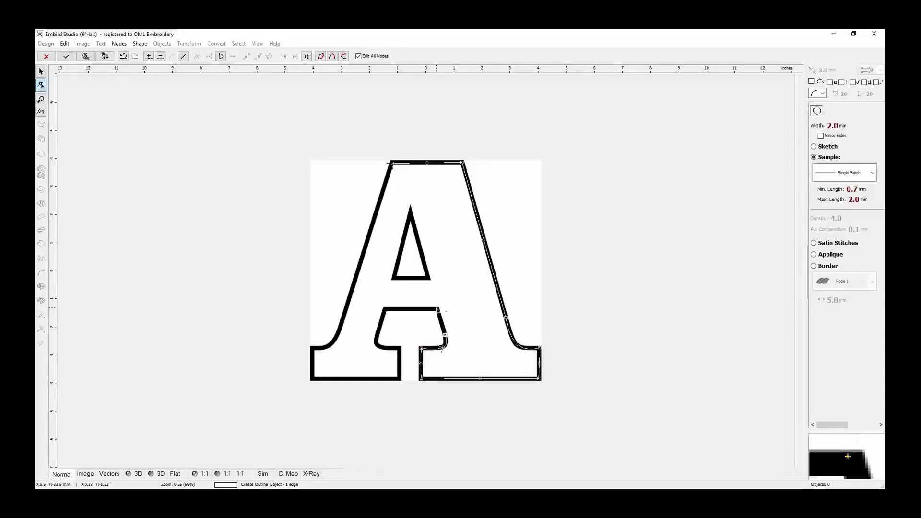
pyautogui.click(439, 311)
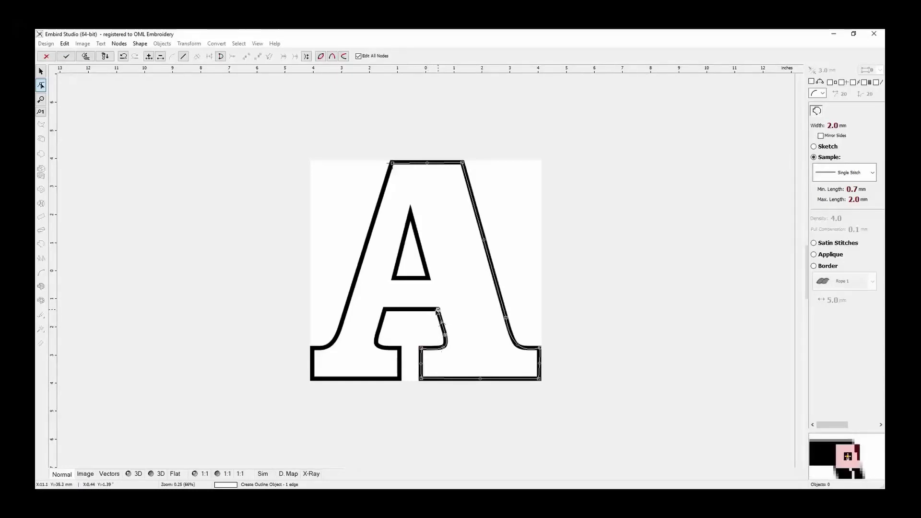
pyautogui.click(387, 310)
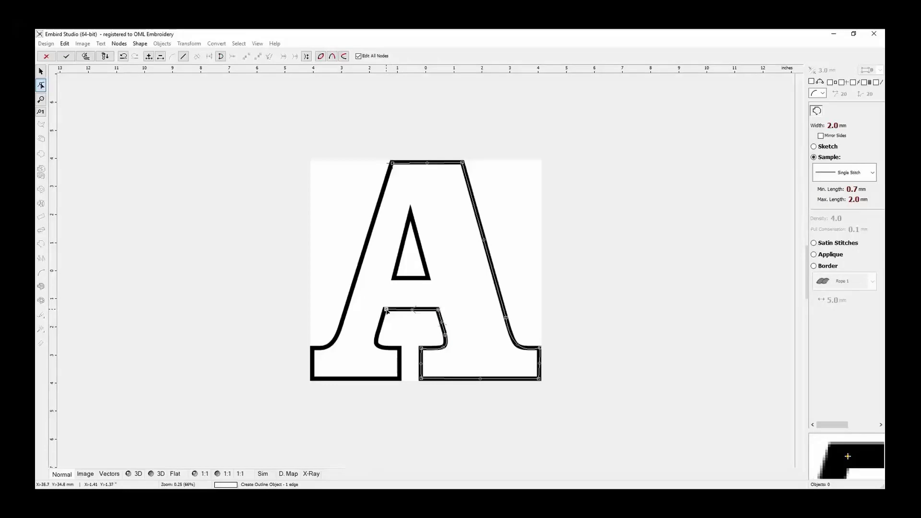
pyautogui.click(377, 334)
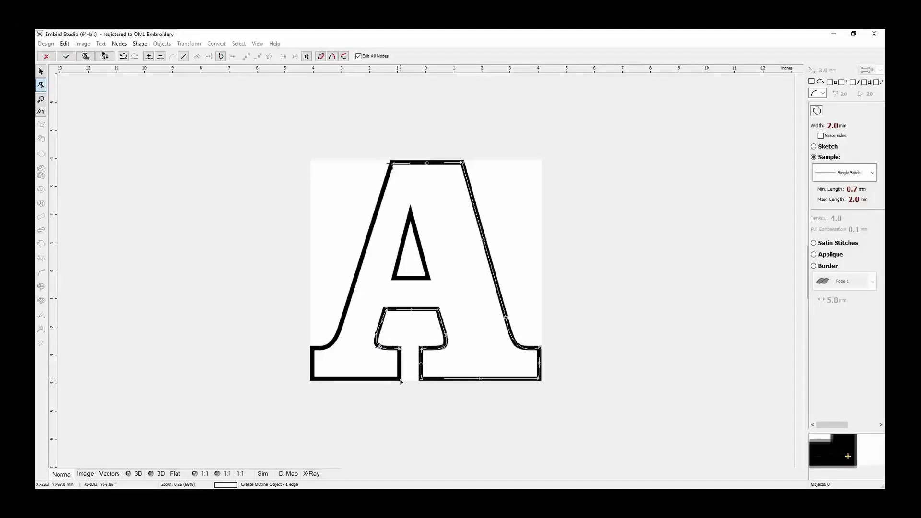
# Trace the left foot, its curved serif and the left slanted side back to the start, and finish the outline object.
pyautogui.click(314, 379)
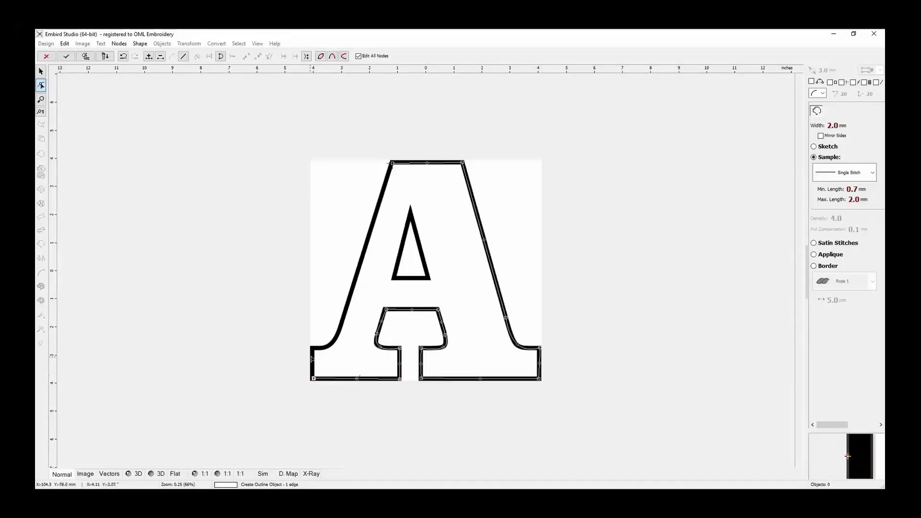
pyautogui.click(313, 348)
pyautogui.click(343, 312)
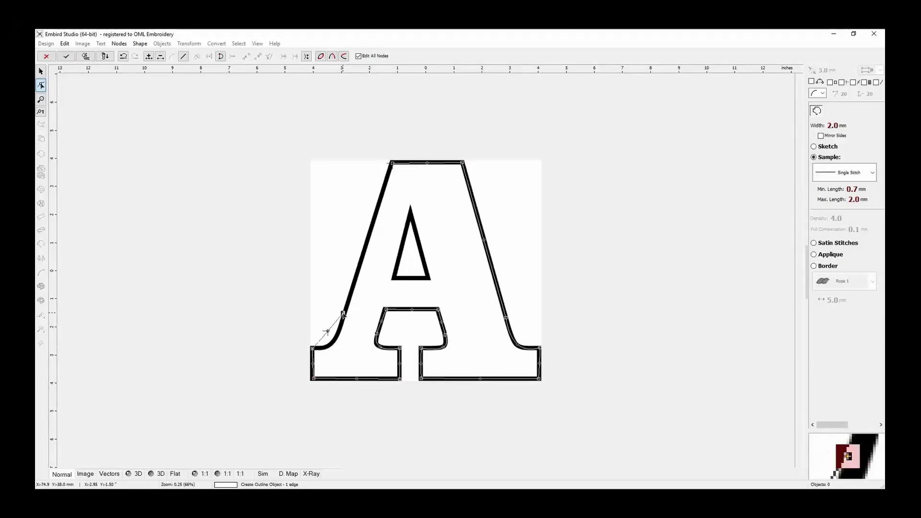
pyautogui.click(331, 344)
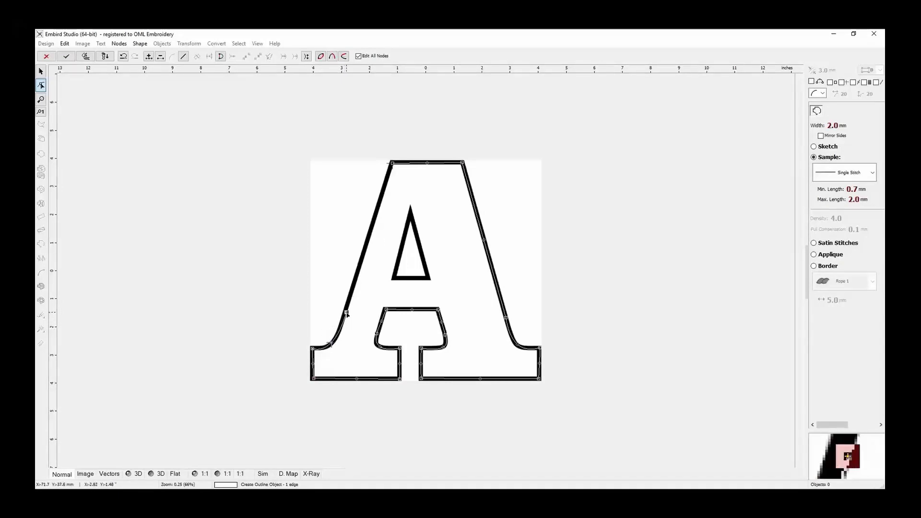
pyautogui.click(383, 191)
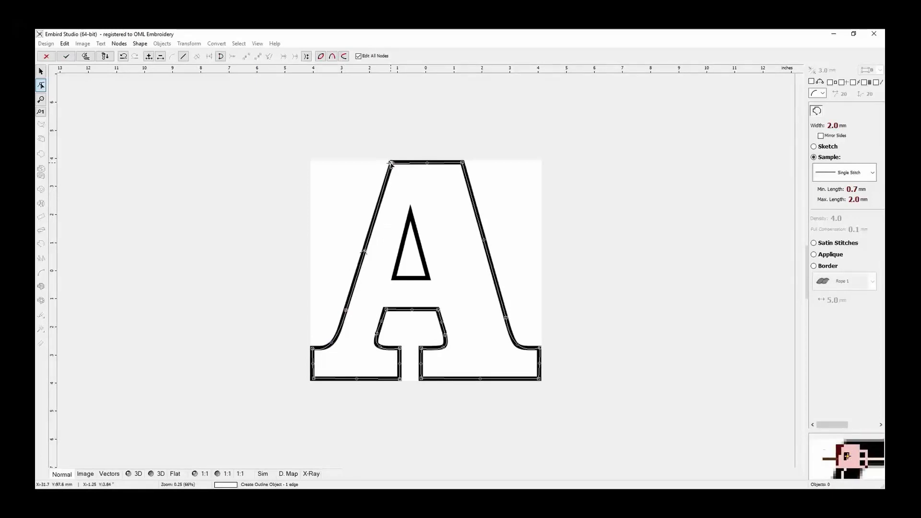
pyautogui.click(68, 56)
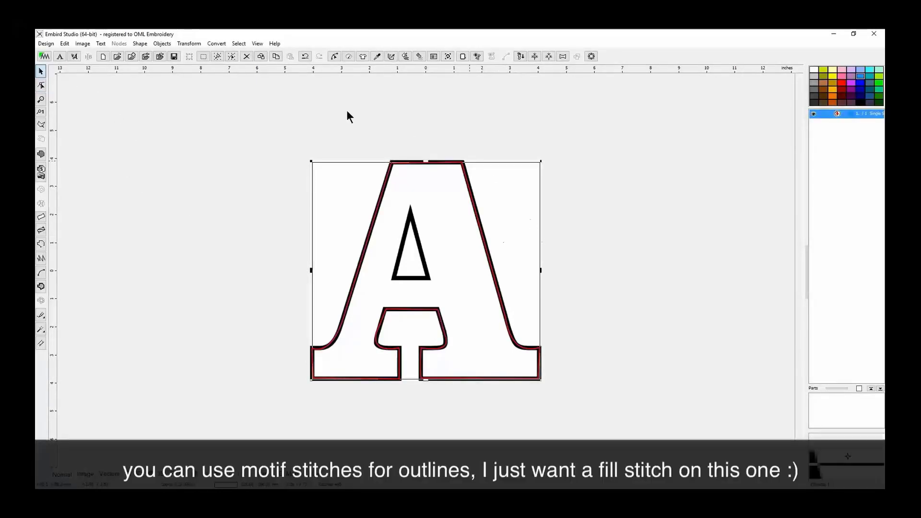
# Create a fill object from the letter A outline.
pyautogui.click(215, 44)
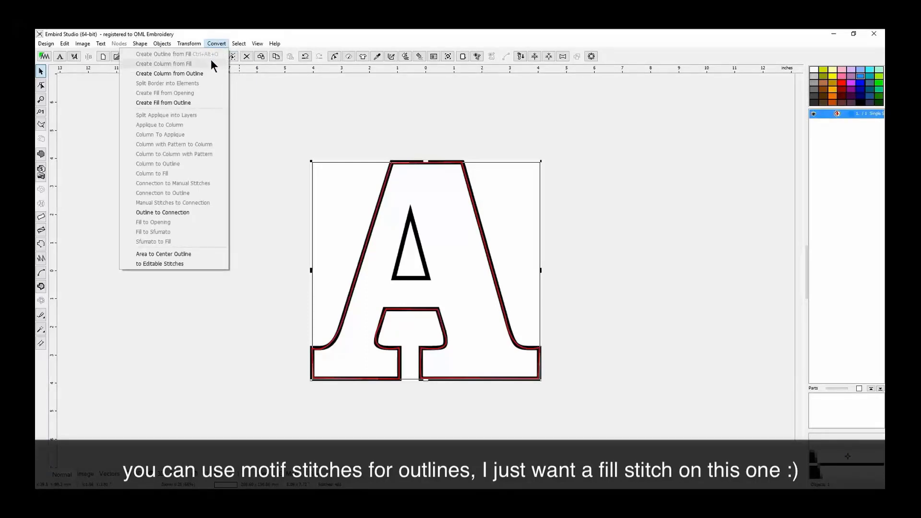
pyautogui.click(176, 102)
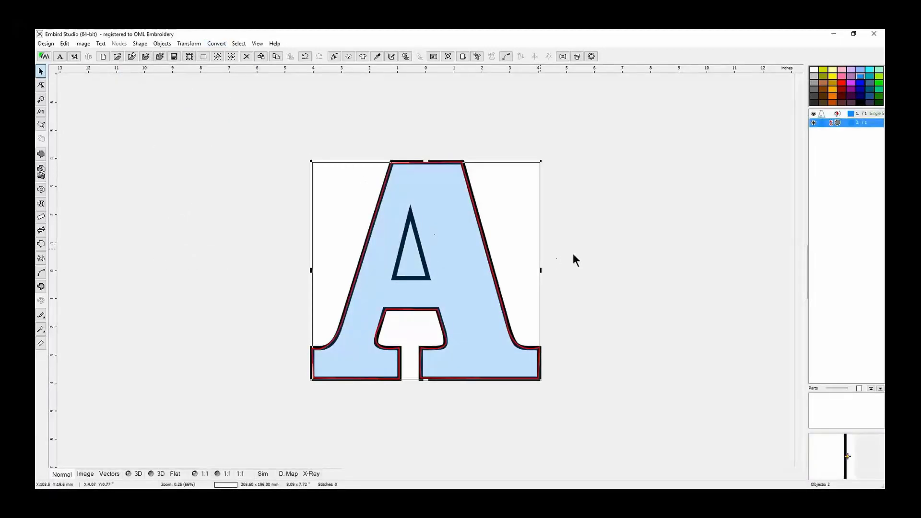
pyautogui.click(355, 160)
pyautogui.click(388, 186)
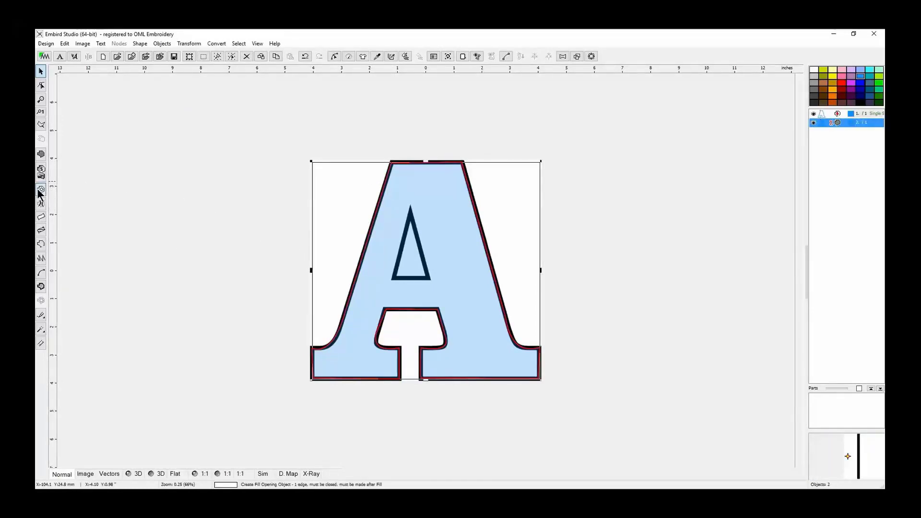
# Trace the inner triangle of the letter A as a closed fill opening and generate the fill's stitches.
pyautogui.click(40, 86)
pyautogui.click(410, 207)
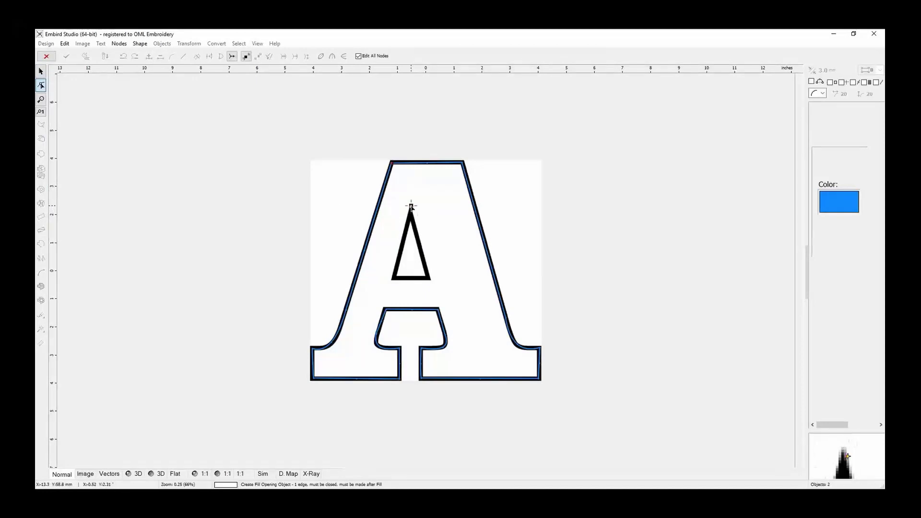
pyautogui.click(392, 278)
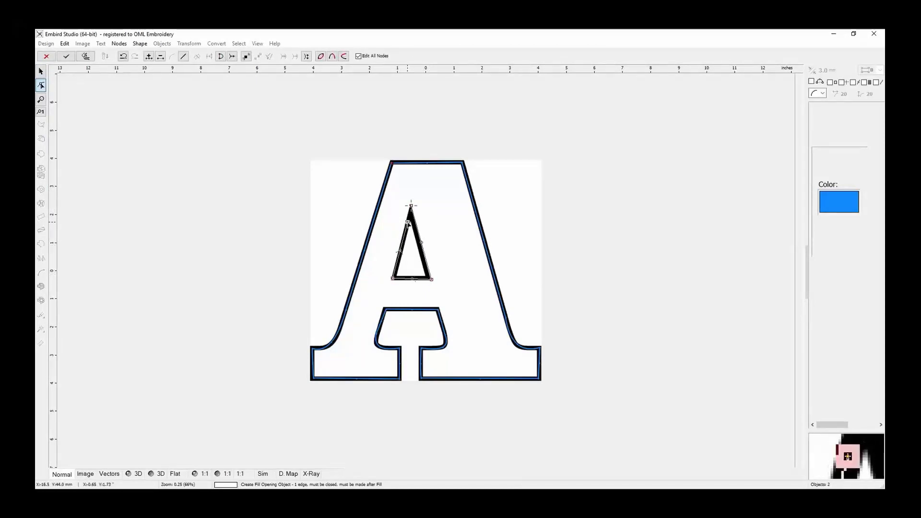
pyautogui.click(411, 206)
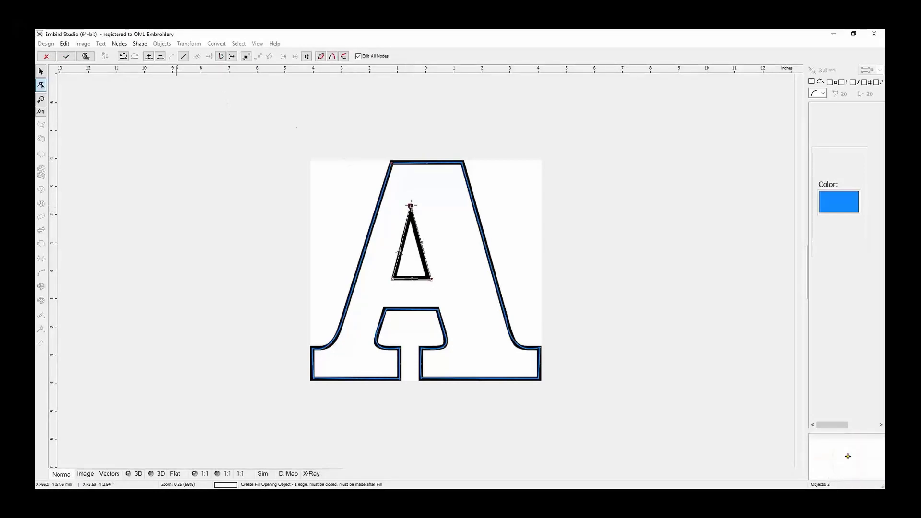
pyautogui.click(87, 56)
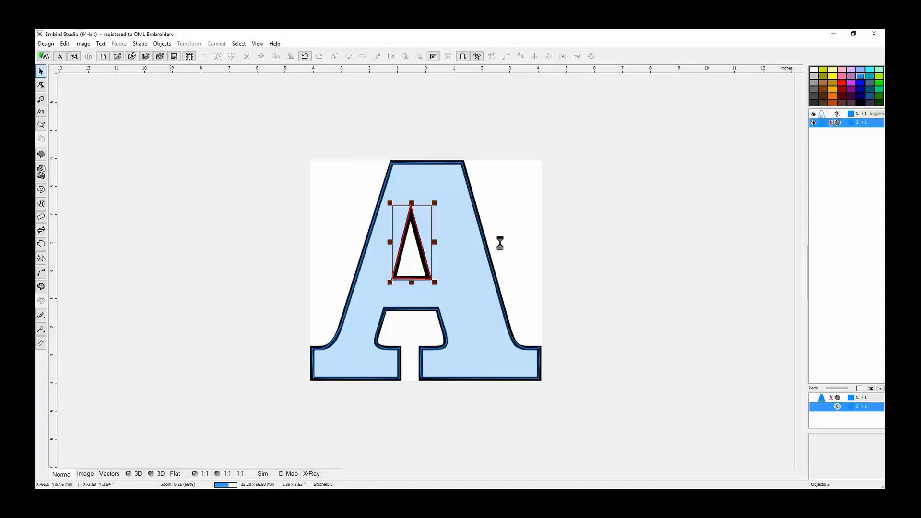
pyautogui.click(341, 192)
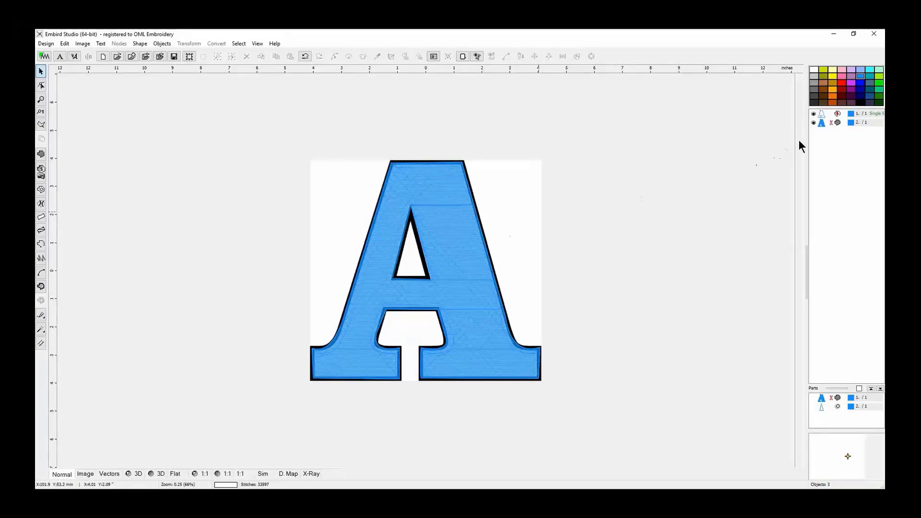
# Change the letter A outline to satin stitches and generate its stitches.
pyautogui.click(820, 117)
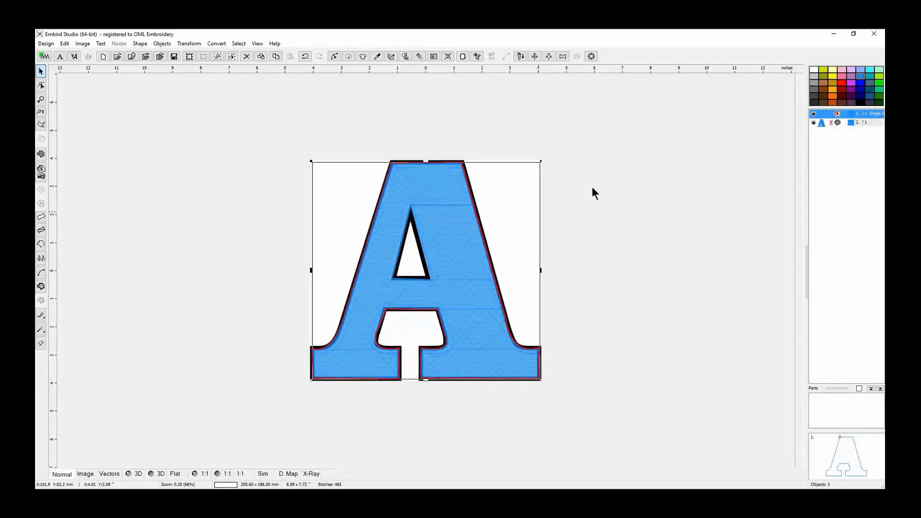
pyautogui.rightClick(494, 186)
pyautogui.click(536, 211)
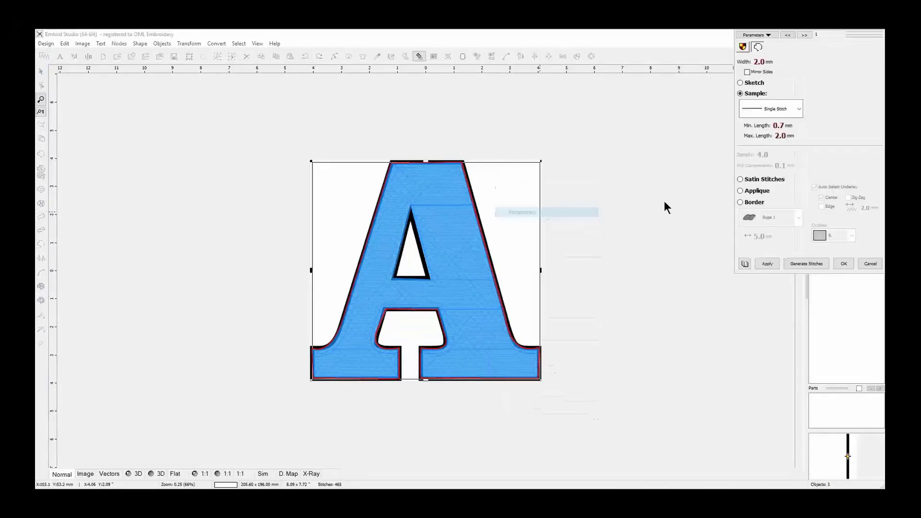
pyautogui.click(741, 179)
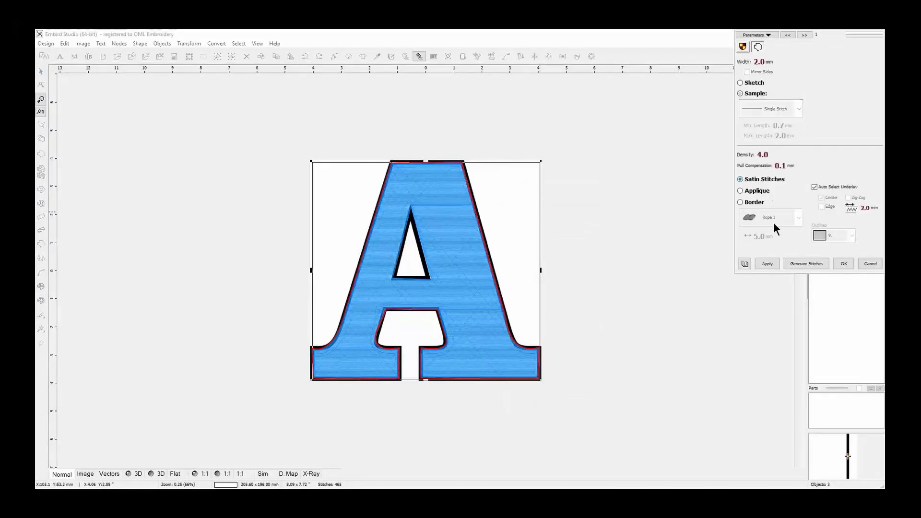
pyautogui.click(765, 263)
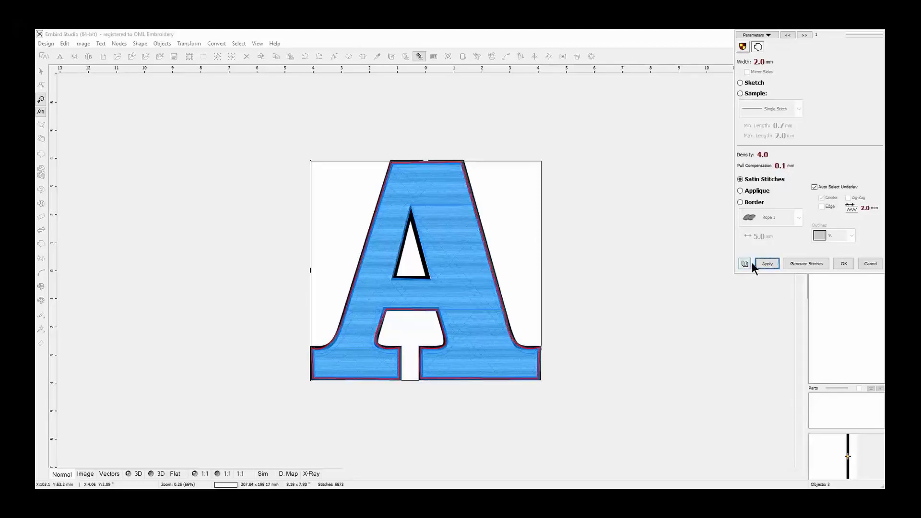
pyautogui.click(816, 263)
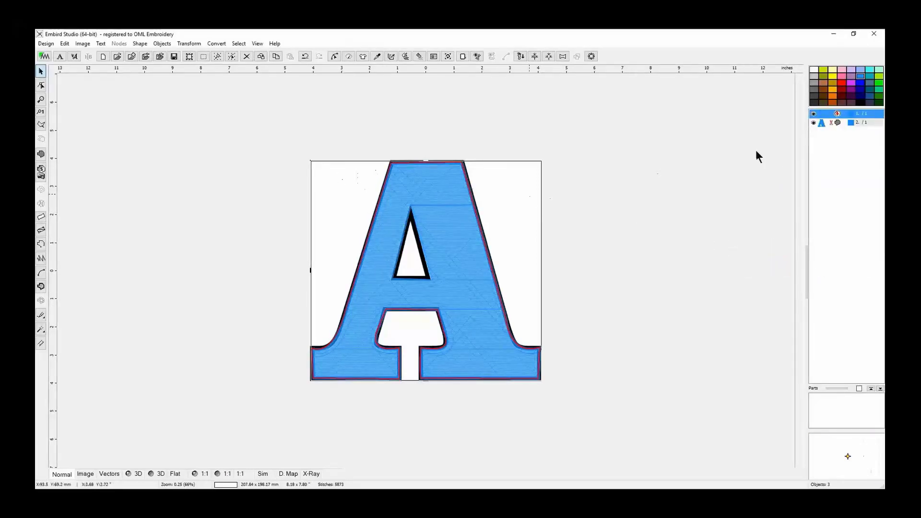
# Recolor the letter A outline red.
pyautogui.click(818, 124)
pyautogui.click(821, 113)
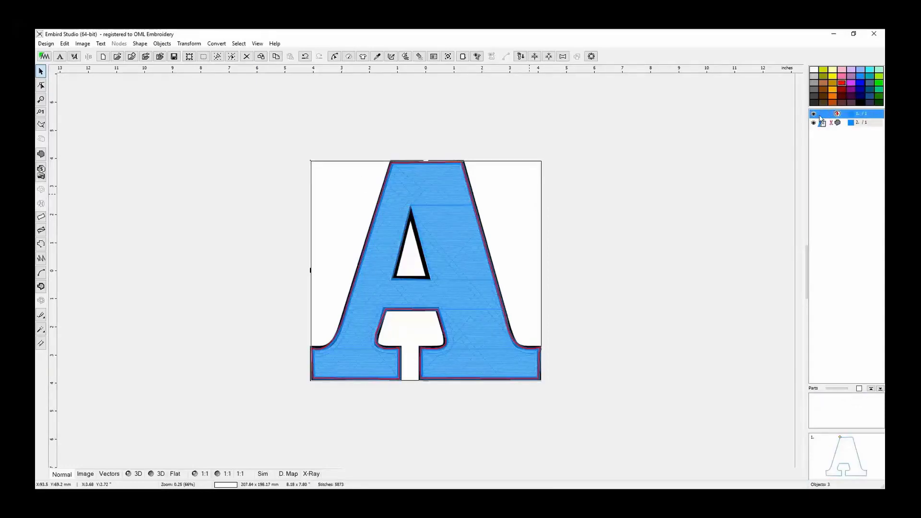
pyautogui.moveTo(819, 117); pyautogui.dragTo(820, 117)
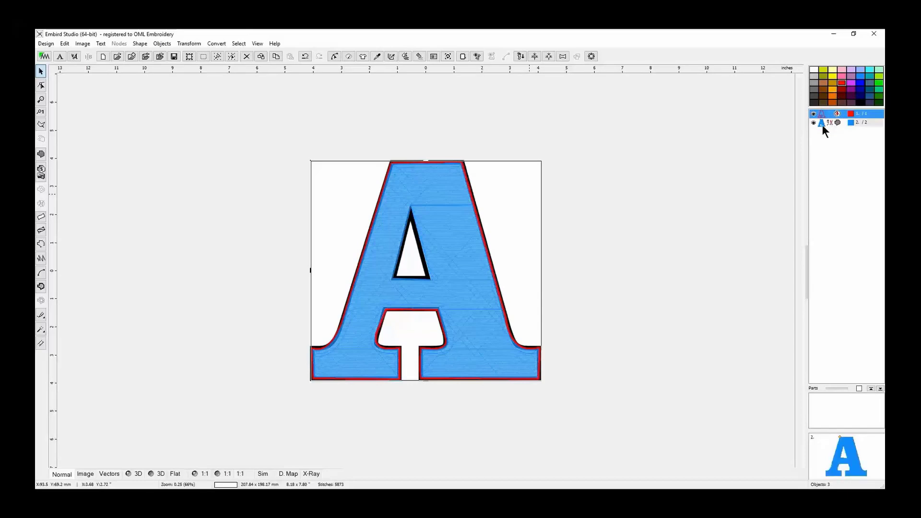
# Change the blue letter A fill from plain fill to a motif fill using the "letter A" motif and generate its stitches.
pyautogui.click(822, 125)
pyautogui.rightClick(522, 215)
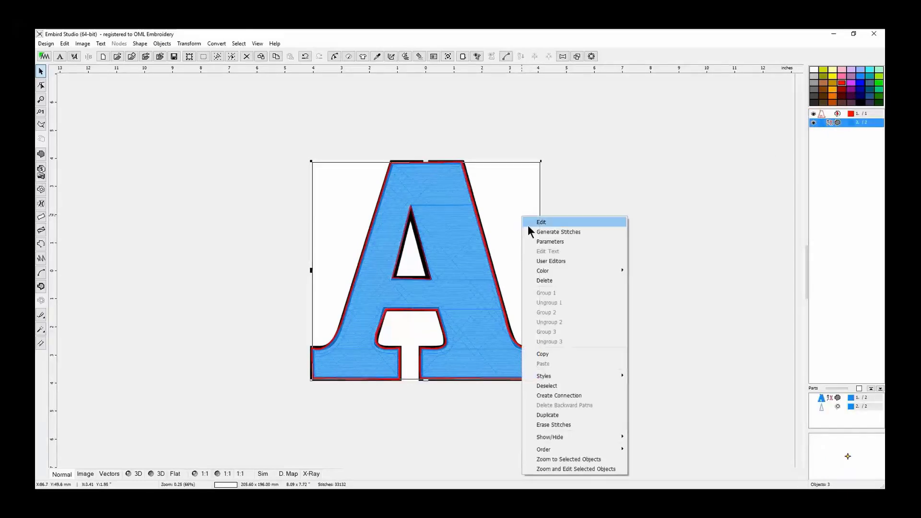
pyautogui.click(563, 242)
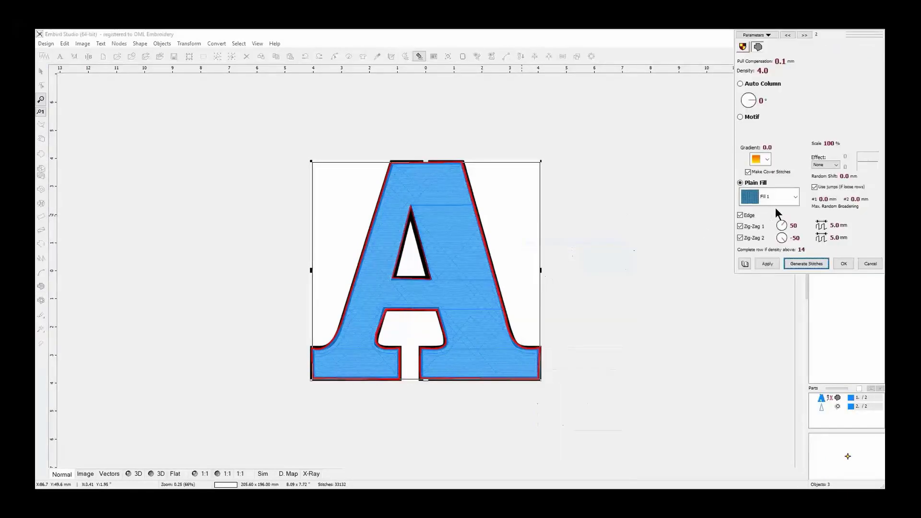
pyautogui.click(752, 117)
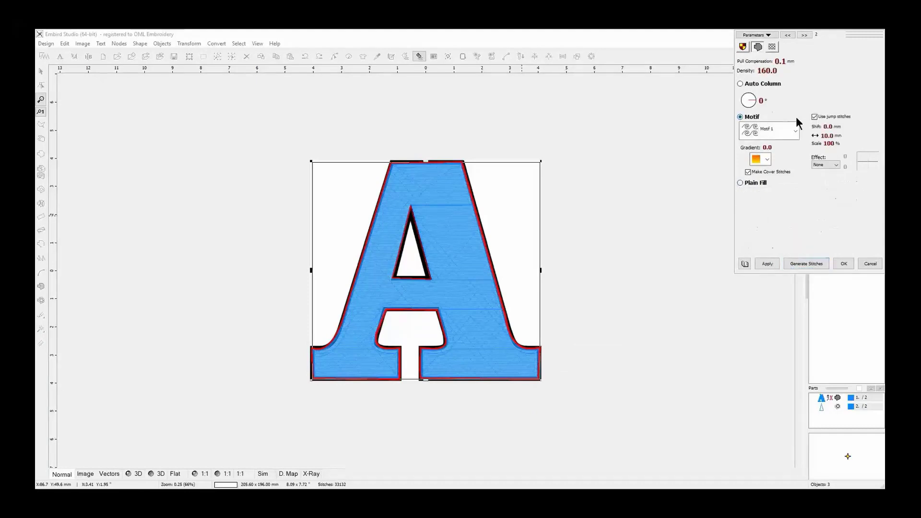
pyautogui.click(796, 131)
pyautogui.moveTo(792, 164); pyautogui.dragTo(794, 150)
pyautogui.click(769, 163)
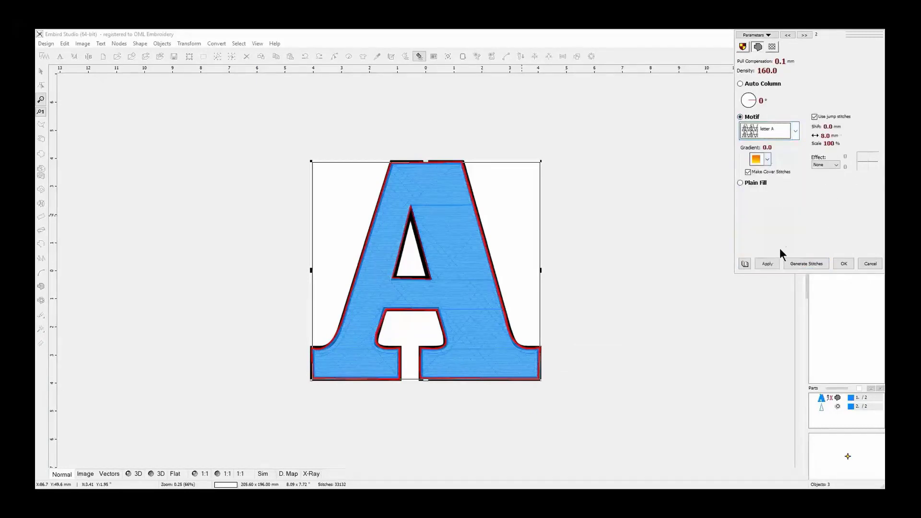
pyautogui.click(767, 263)
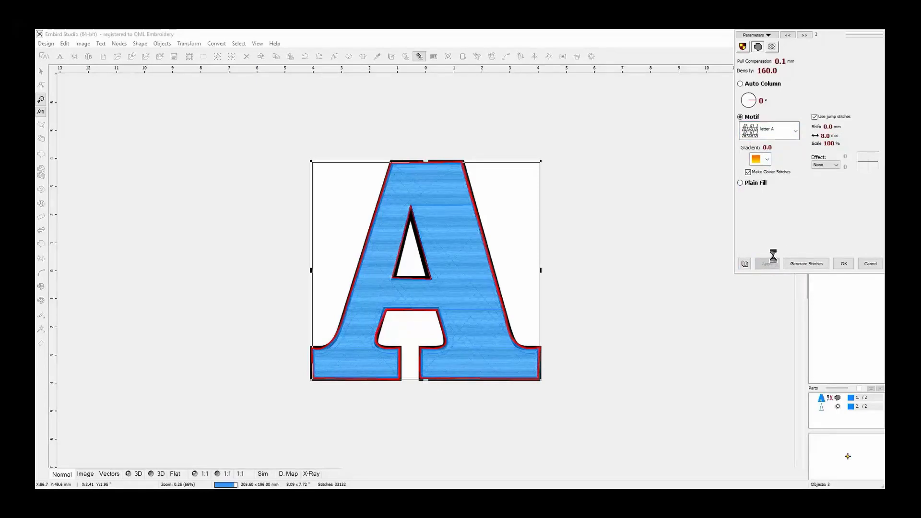
pyautogui.click(796, 264)
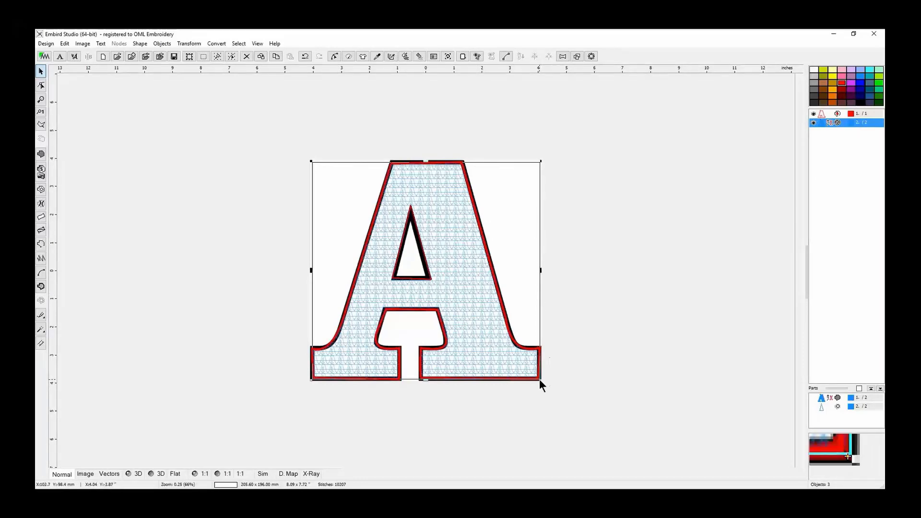
pyautogui.moveTo(539, 379); pyautogui.dragTo(461, 274)
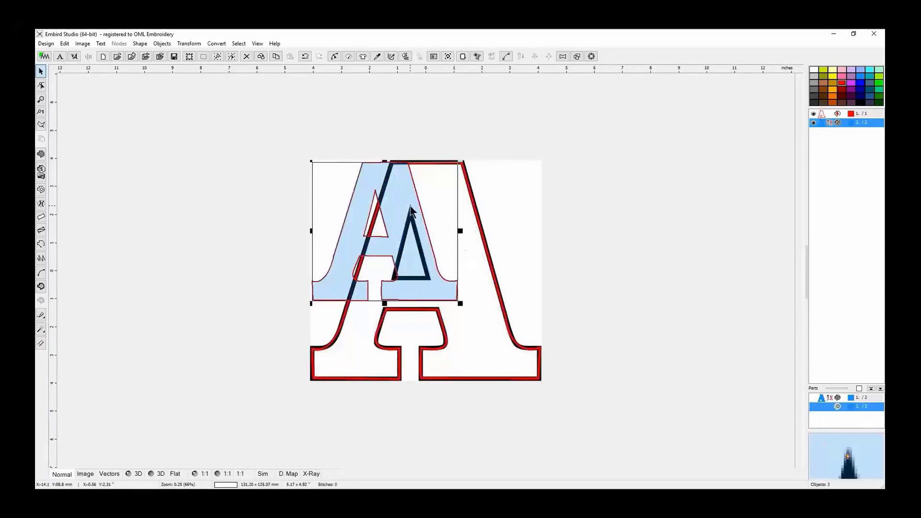
pyautogui.moveTo(421, 214); pyautogui.dragTo(459, 254)
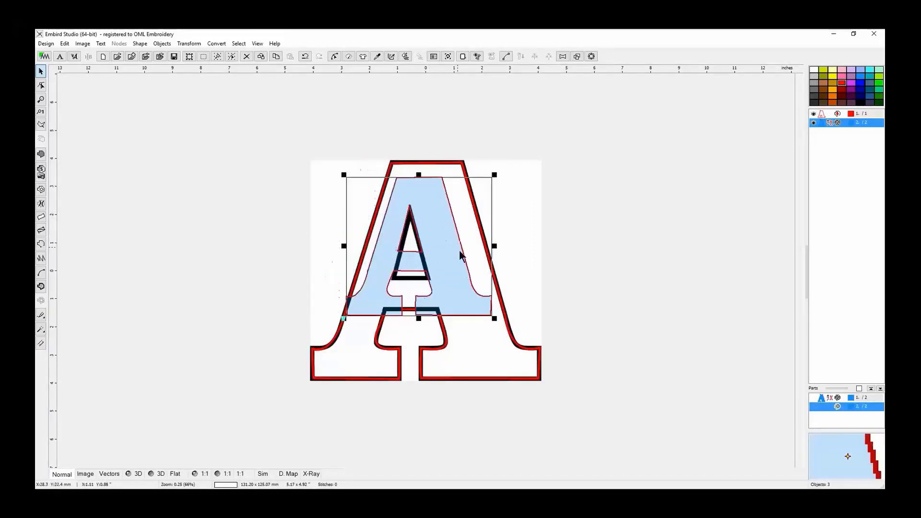
pyautogui.click(67, 44)
pyautogui.click(73, 59)
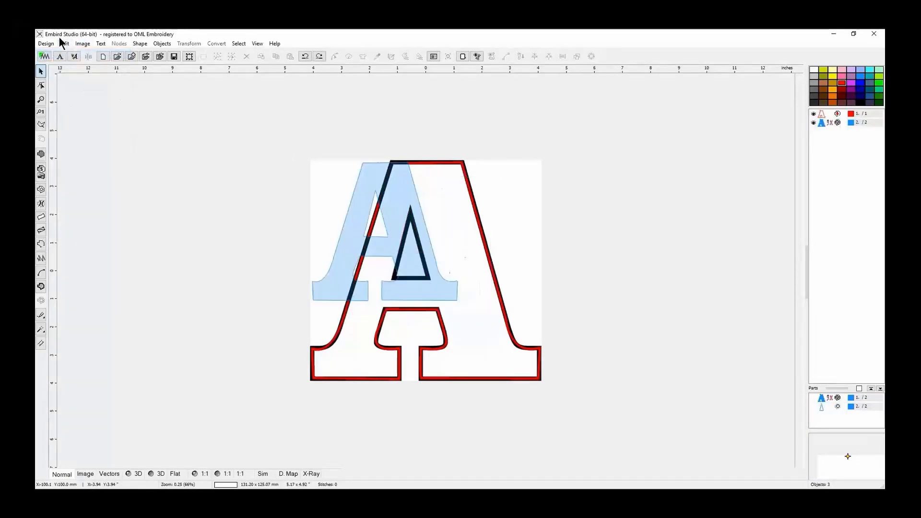
pyautogui.click(62, 44)
pyautogui.click(68, 53)
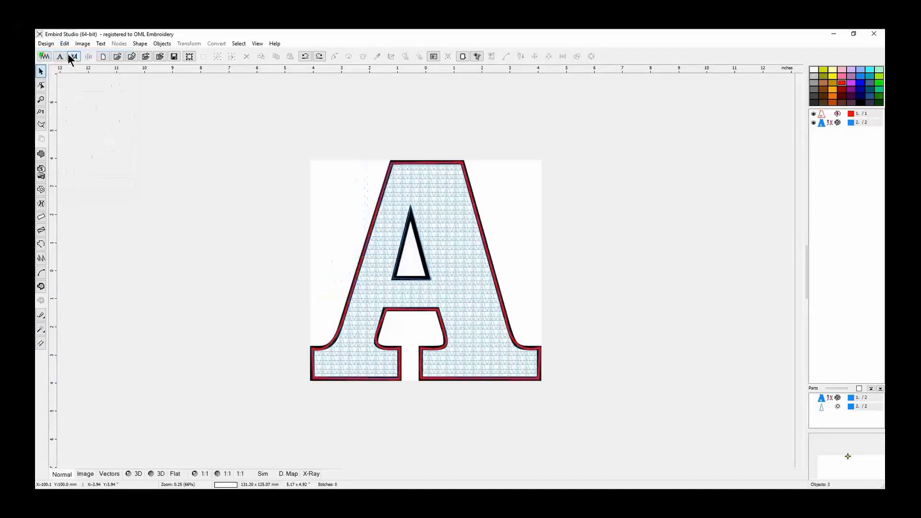
# Scale the outline and fill of the letter A together down to about 117 × 111 mm and move them toward the centre.
pyautogui.click(819, 115)
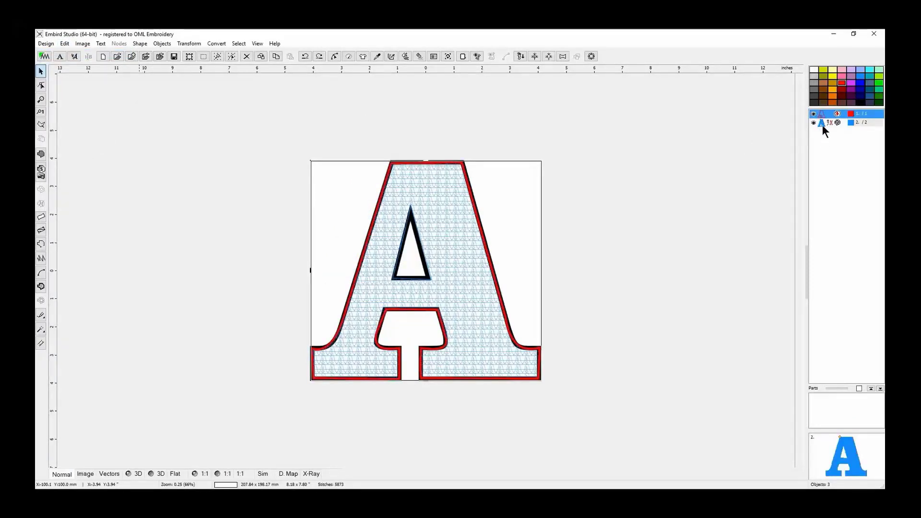
pyautogui.keyDown('shift'); pyautogui.click(822, 123); pyautogui.keyUp('shift')
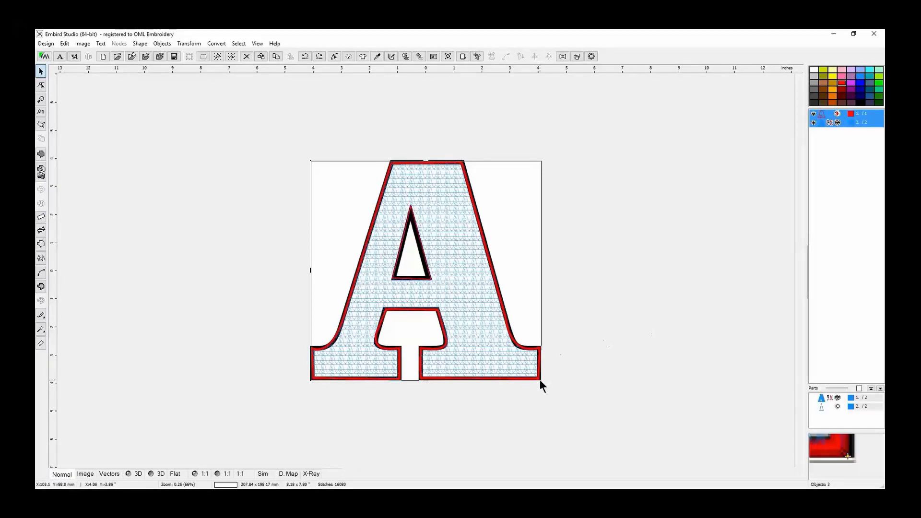
pyautogui.moveTo(540, 379); pyautogui.dragTo(443, 287)
pyautogui.moveTo(387, 205); pyautogui.dragTo(447, 253)
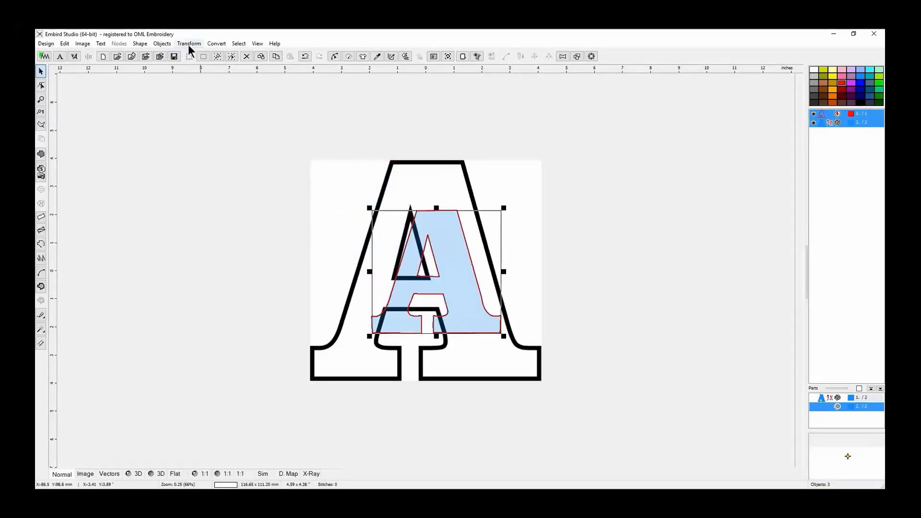
# Delete the background image, and regenerate the stitches of both letter A objects with the letter centred in the work area.
pyautogui.click(84, 44)
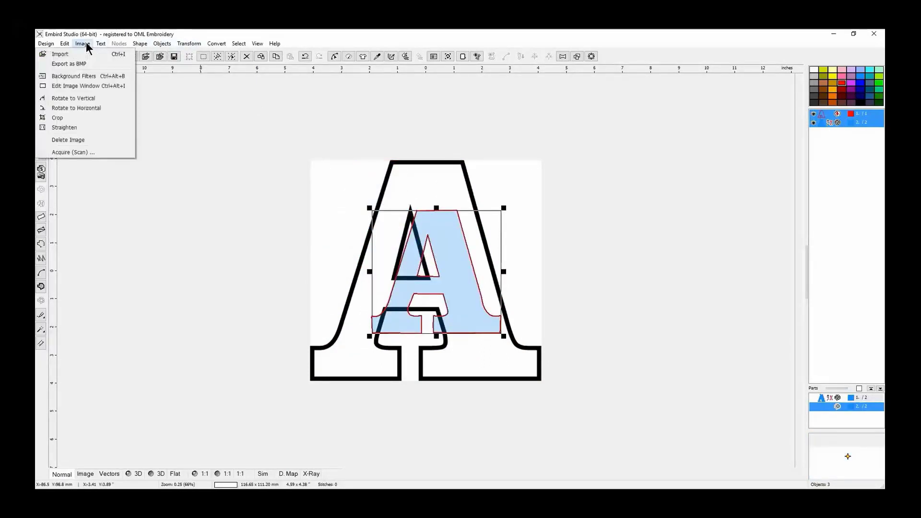
pyautogui.click(87, 139)
pyautogui.moveTo(441, 255); pyautogui.dragTo(427, 249)
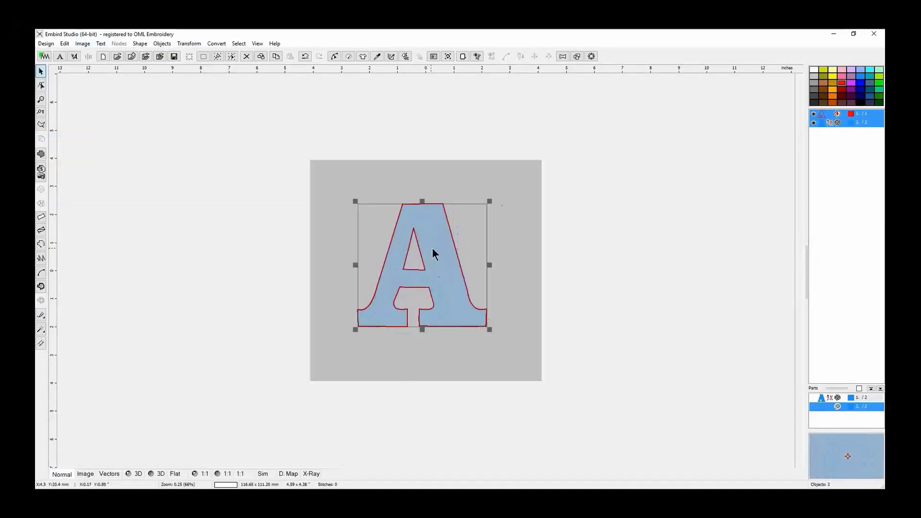
pyautogui.click(406, 56)
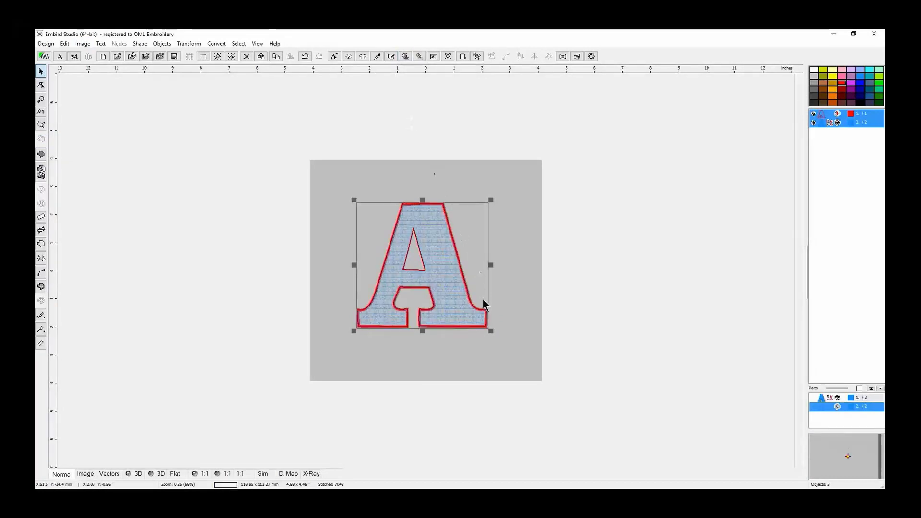
pyautogui.click(456, 347)
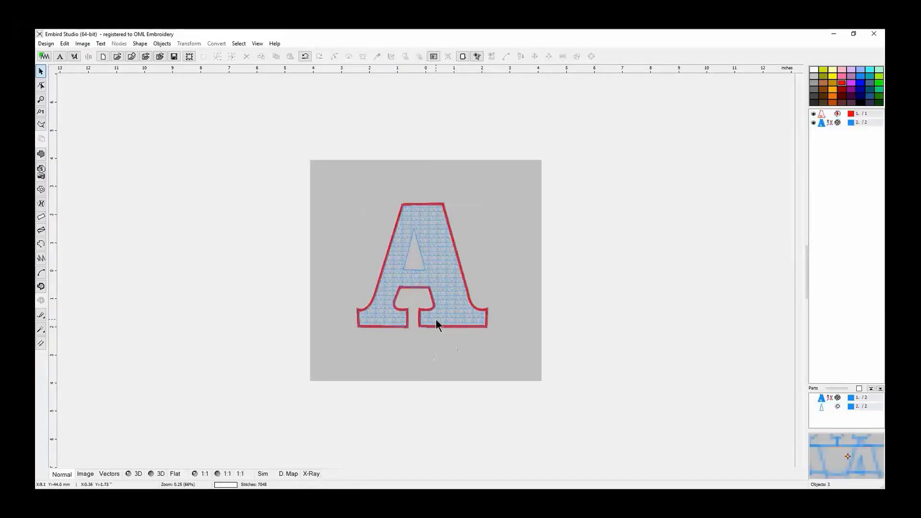
# Recolor the letter A motif fill red to match the outline.
pyautogui.click(818, 122)
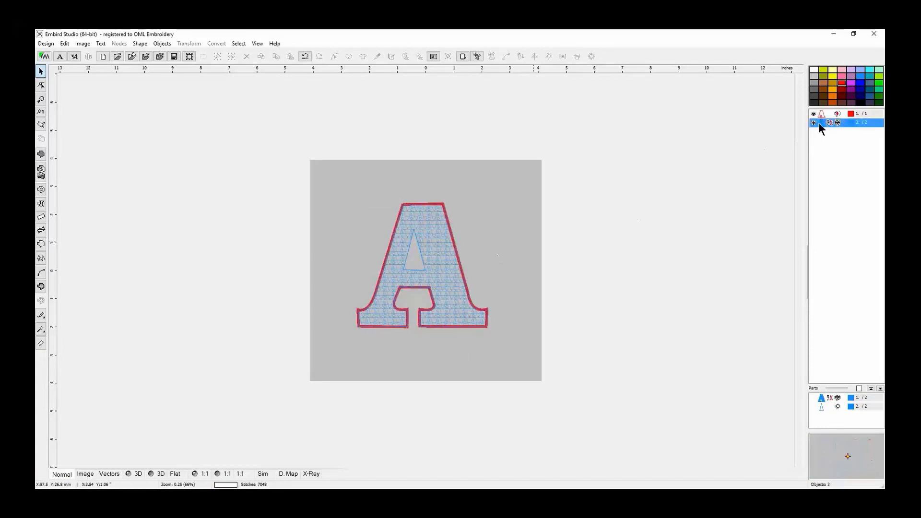
pyautogui.click(841, 82)
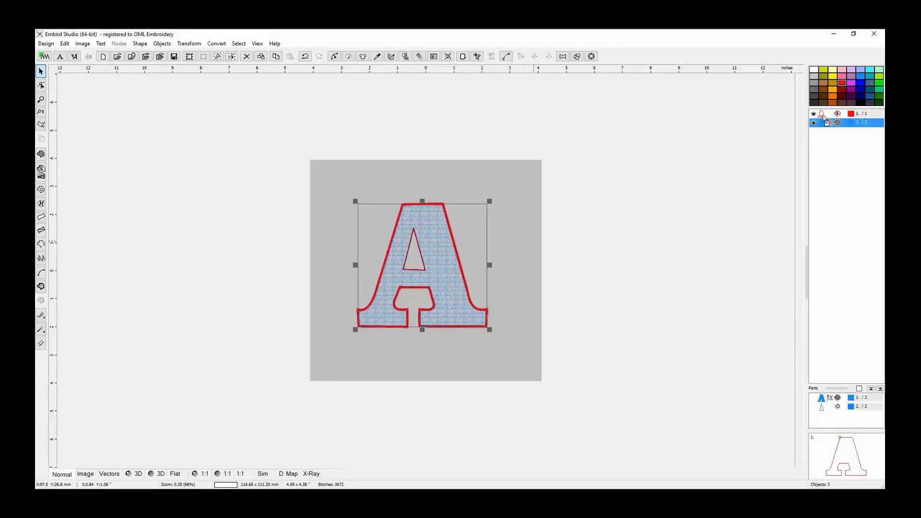
pyautogui.click(520, 239)
# Reorder the objects by inserting the satin outline after the motif fill.
pyautogui.click(822, 115)
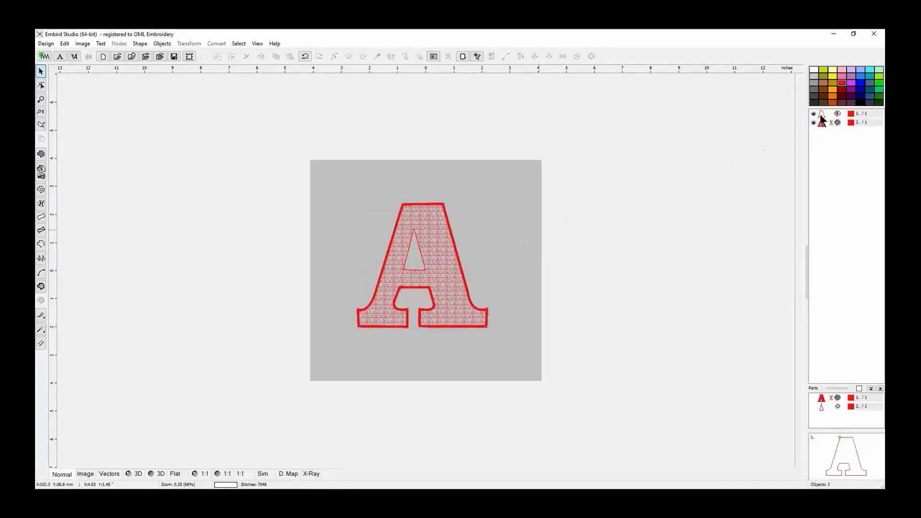
pyautogui.moveTo(825, 114); pyautogui.dragTo(819, 124)
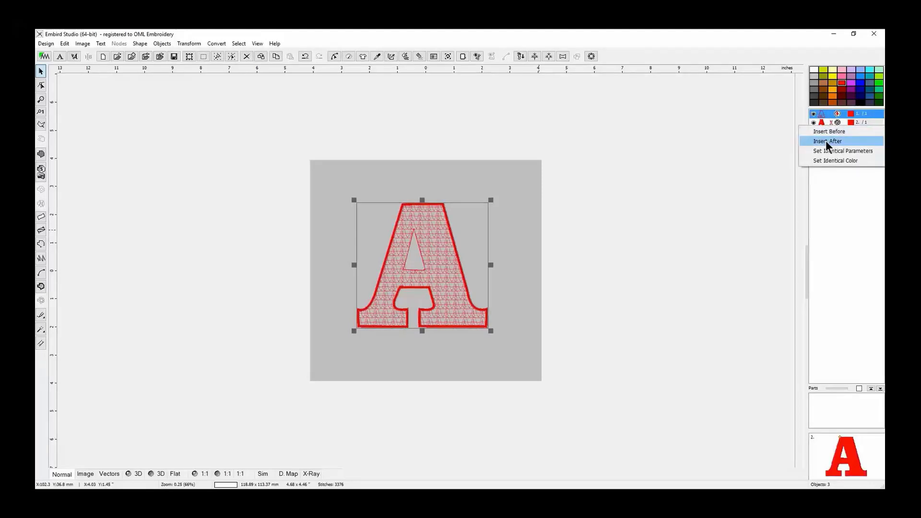
pyautogui.click(824, 140)
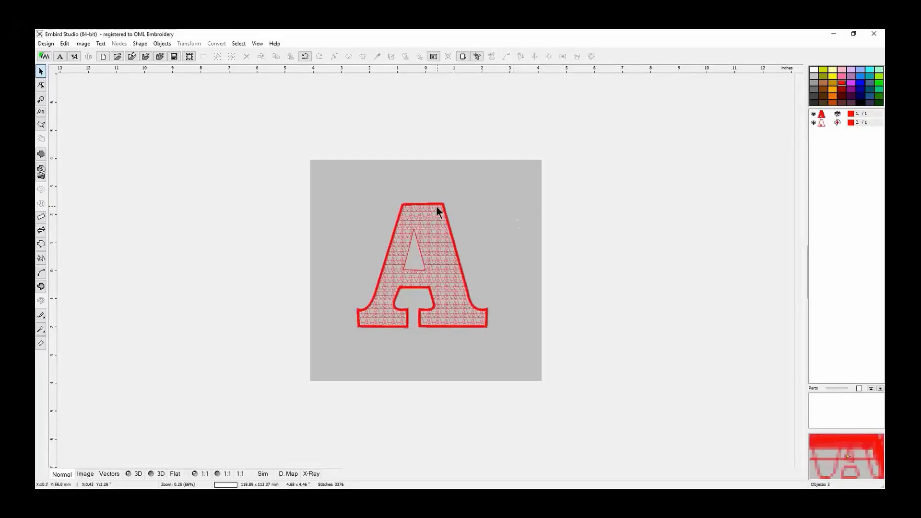
# Examine the letter A's motif fill and satin outline up close.
pyautogui.scroll(1, 437, 266)
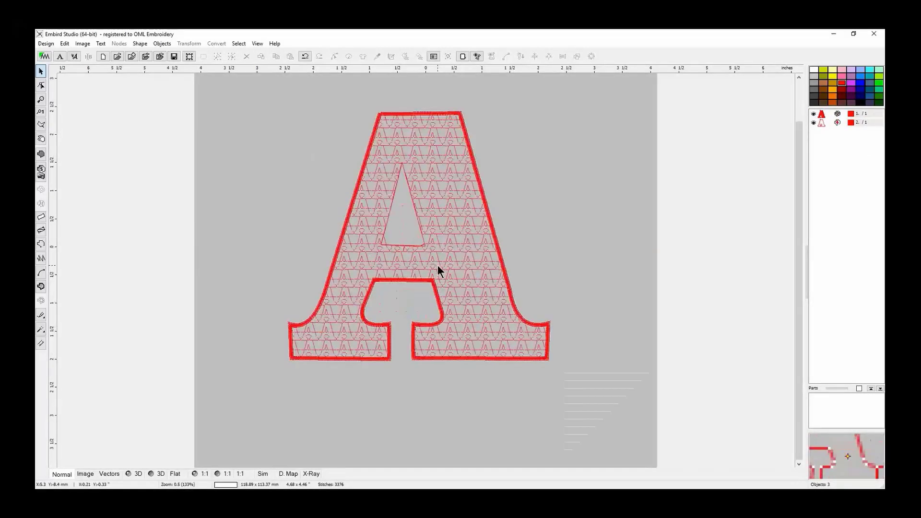
pyautogui.scroll(1, 439, 265)
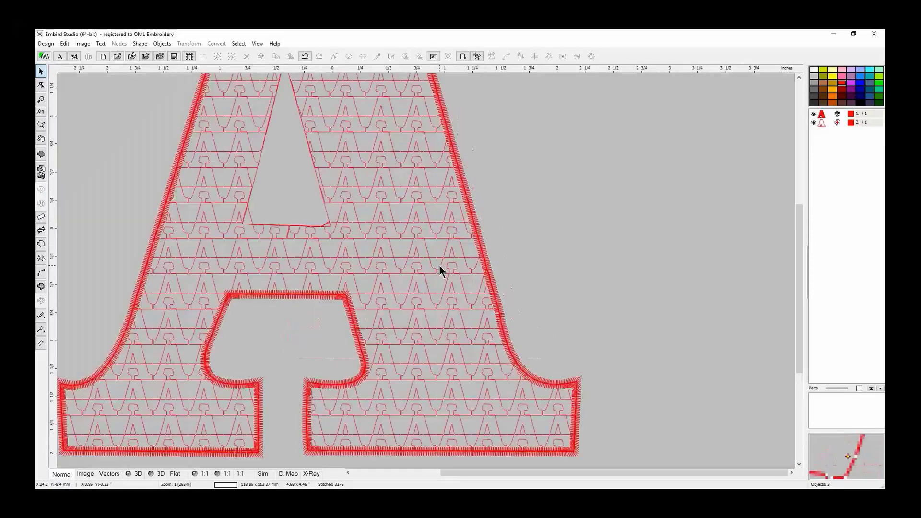
pyautogui.scroll(-1, 439, 265)
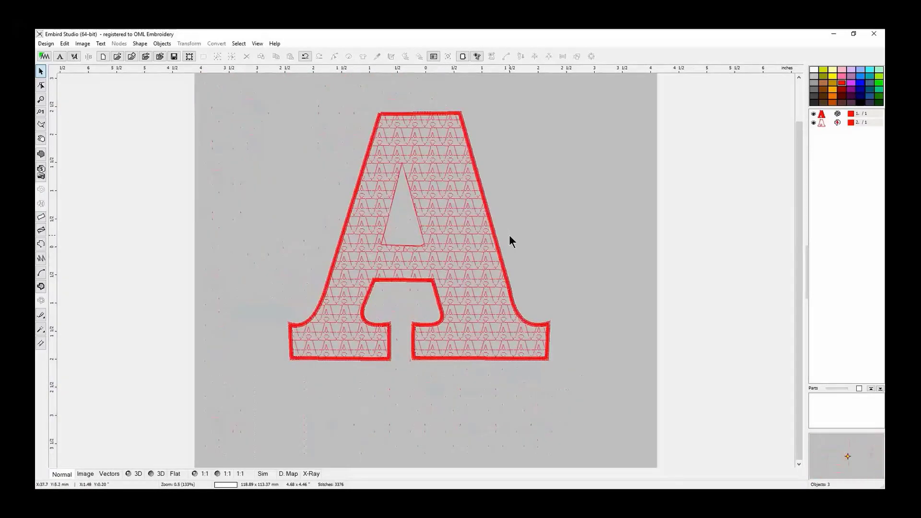
pyautogui.click(499, 283)
pyautogui.click(567, 269)
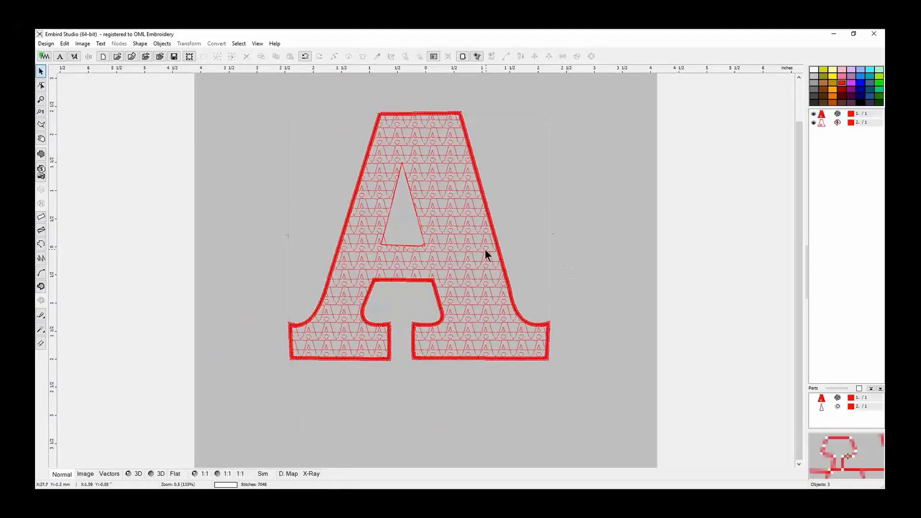
pyautogui.click(490, 290)
pyautogui.click(442, 389)
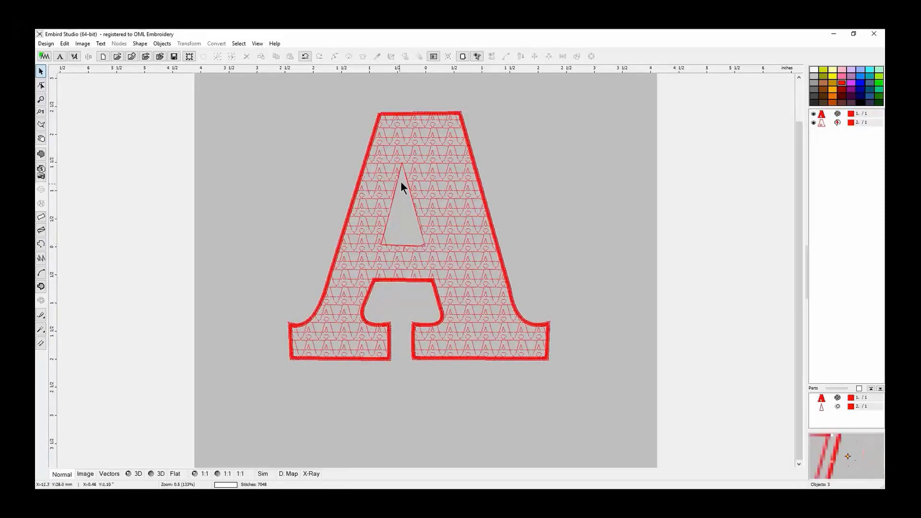
# Open the motif fill's parameters, try a motif shift that staggers the rows, and apply the shift reset to 0.0 mm.
pyautogui.click(474, 247)
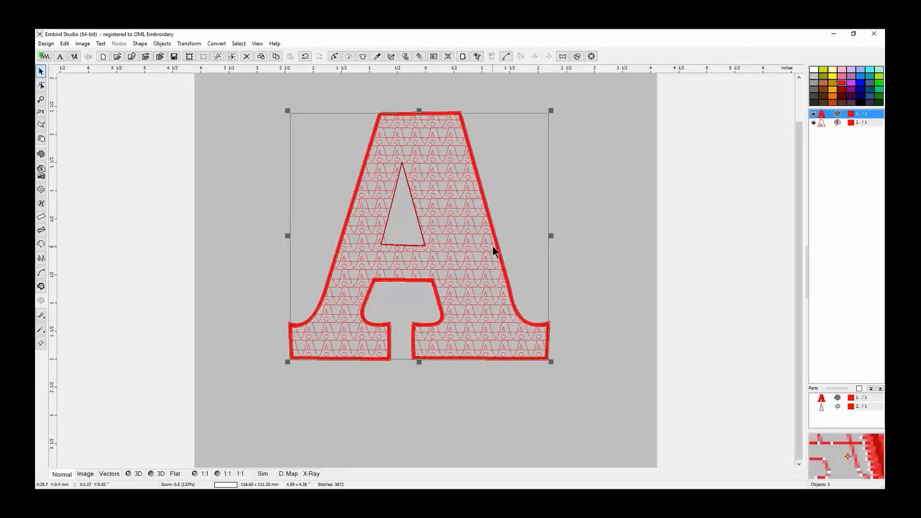
pyautogui.rightClick(604, 182)
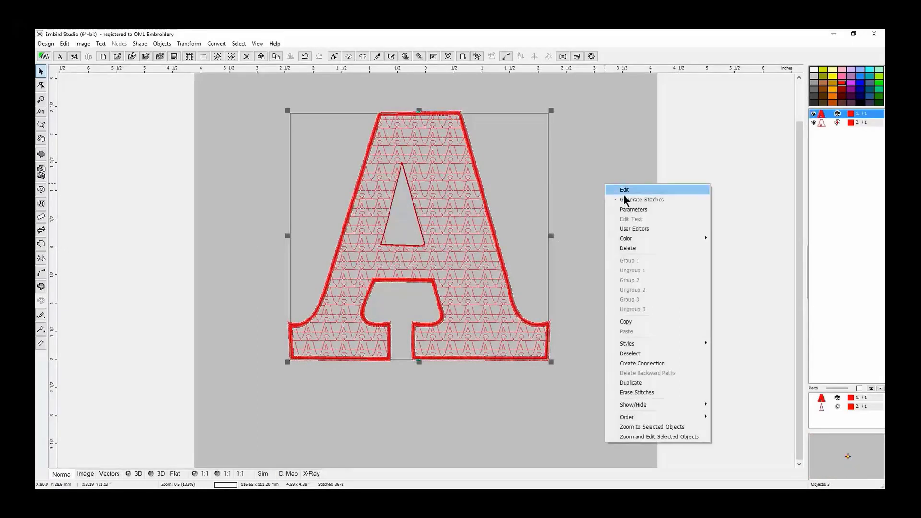
pyautogui.click(639, 210)
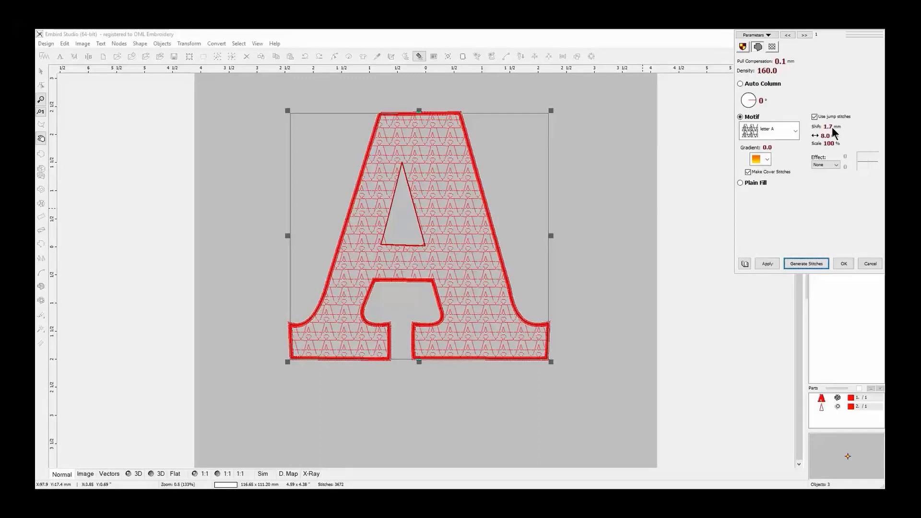
pyautogui.click(766, 264)
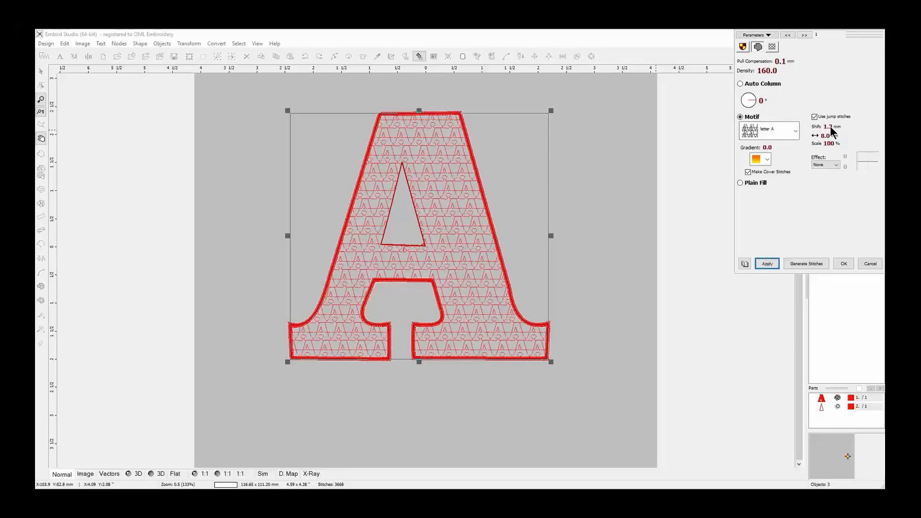
pyautogui.scroll(3, 831, 128)
pyautogui.click(768, 264)
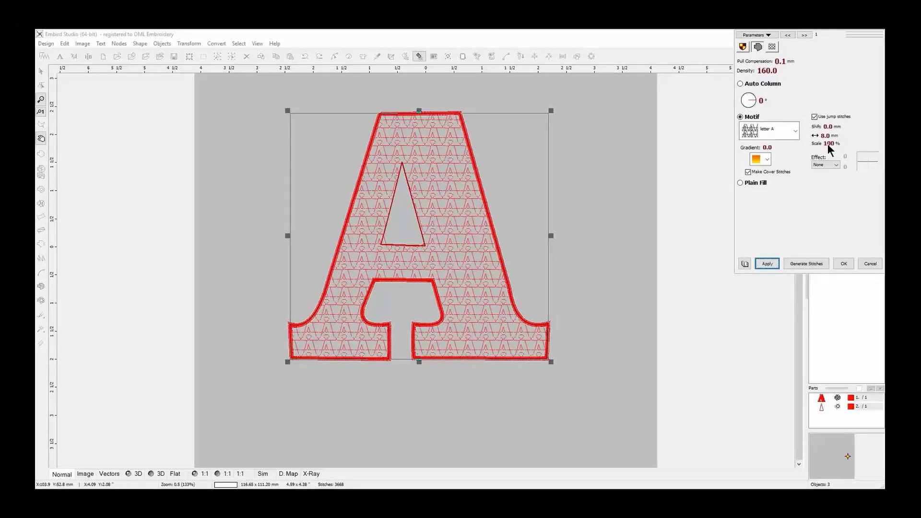
# Set the fill's motif scale to 130 % and apply it.
pyautogui.scroll(3, 827, 144)
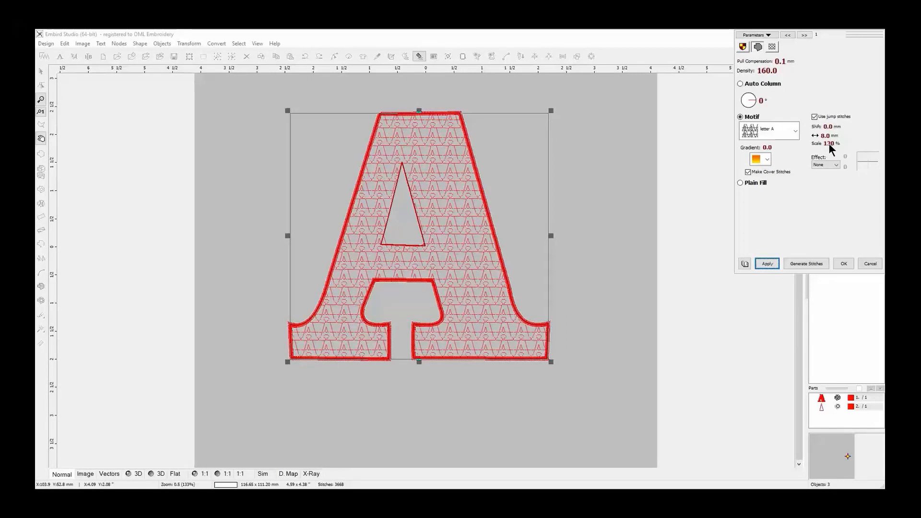
pyautogui.click(764, 259)
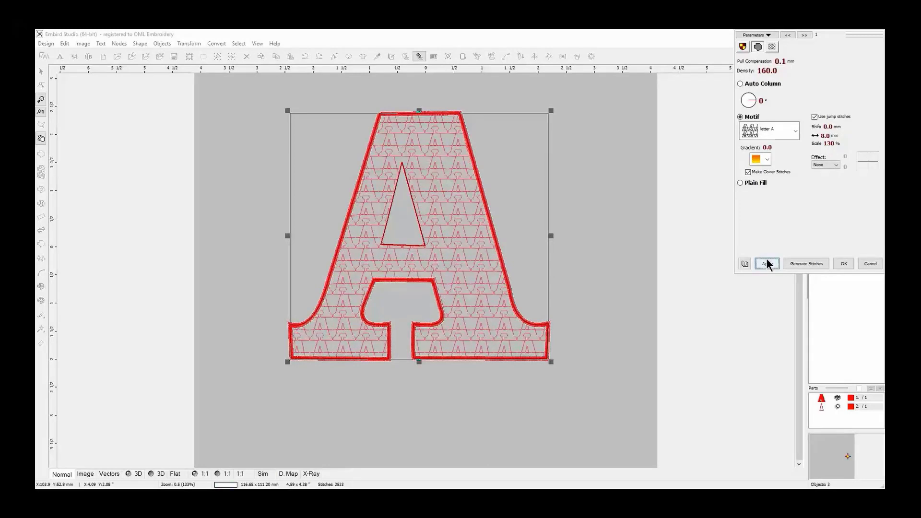
# Set the fill's motif width to 10.0 mm and apply it.
pyautogui.click(815, 138)
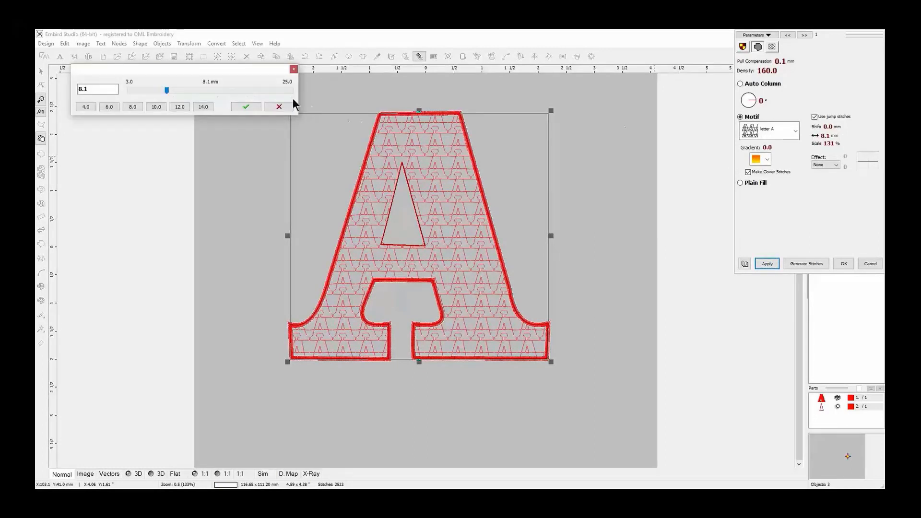
pyautogui.click(279, 106)
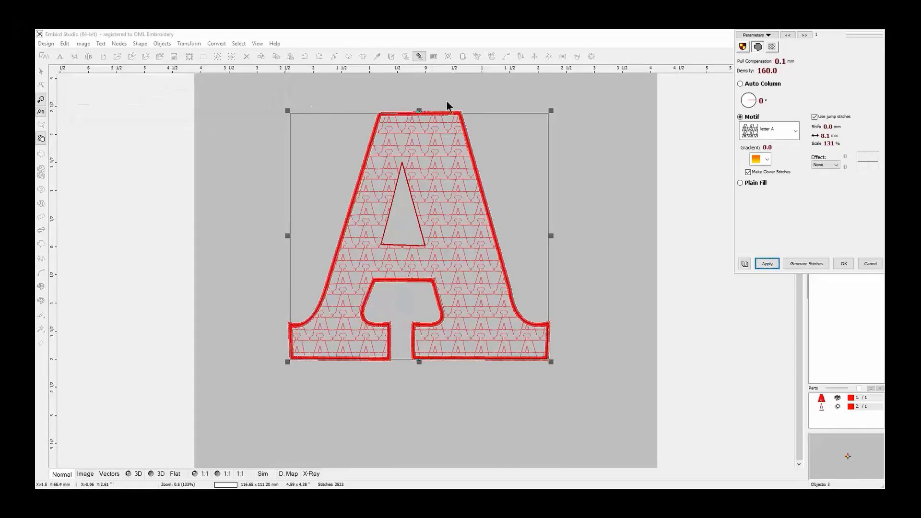
pyautogui.click(816, 135)
pyautogui.click(168, 118)
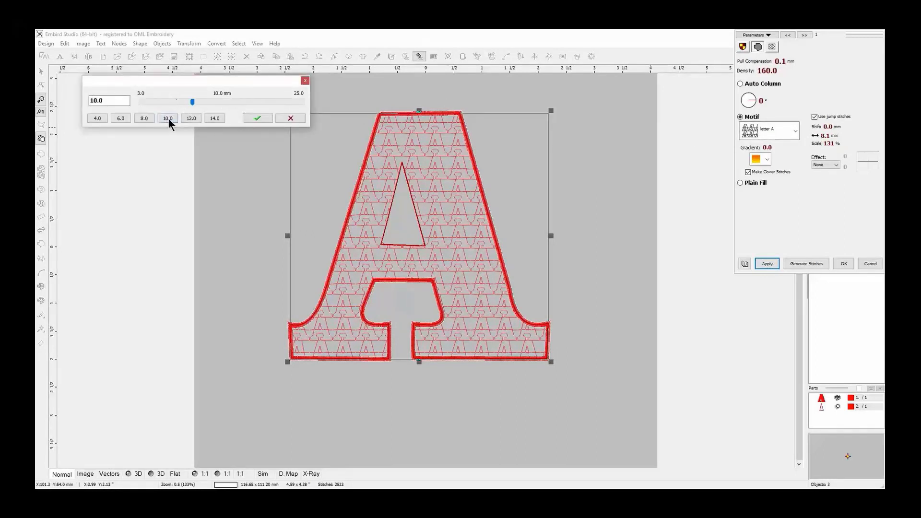
pyautogui.click(257, 118)
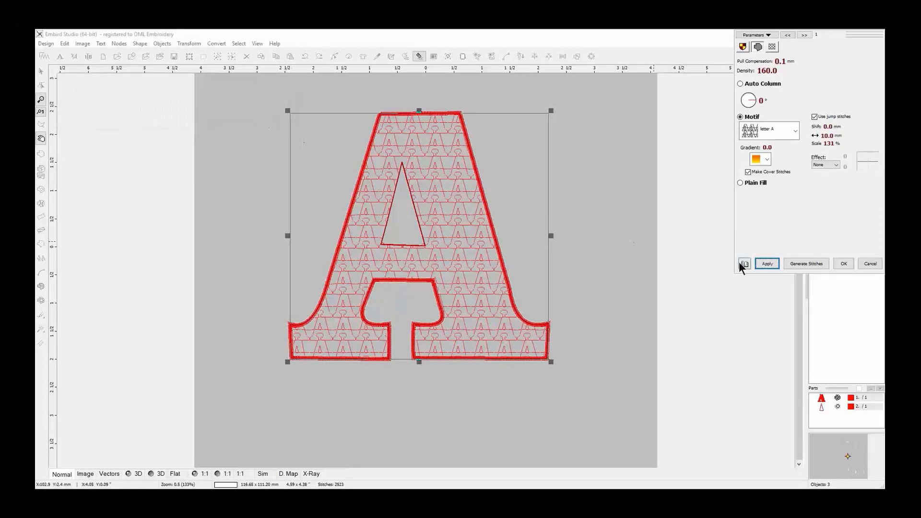
pyautogui.click(766, 265)
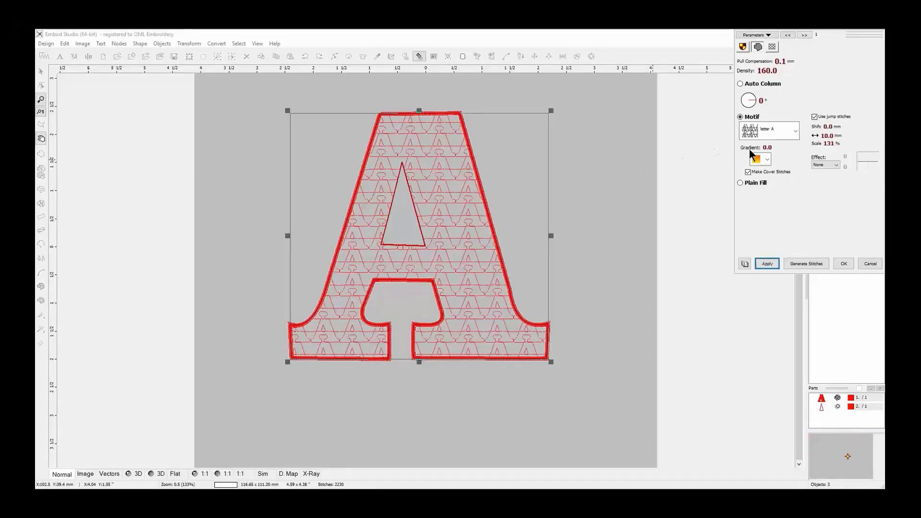
pyautogui.click(816, 134)
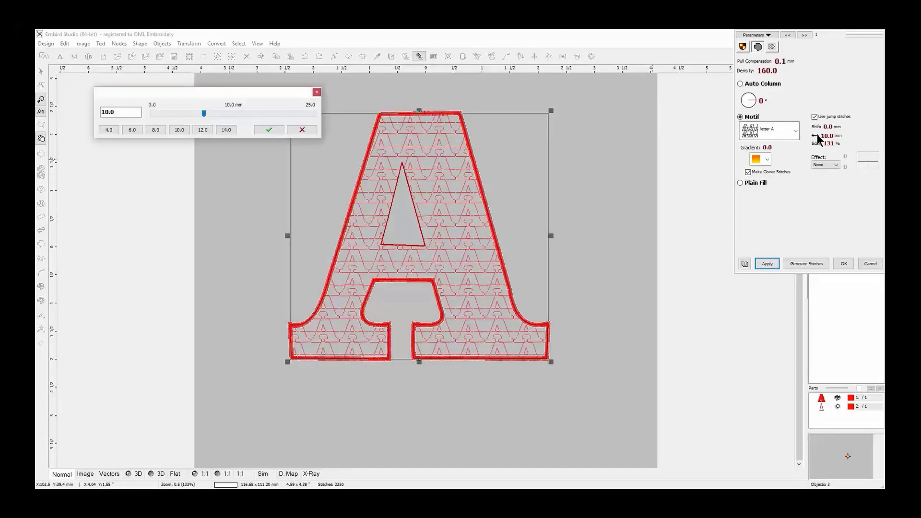
pyautogui.click(309, 129)
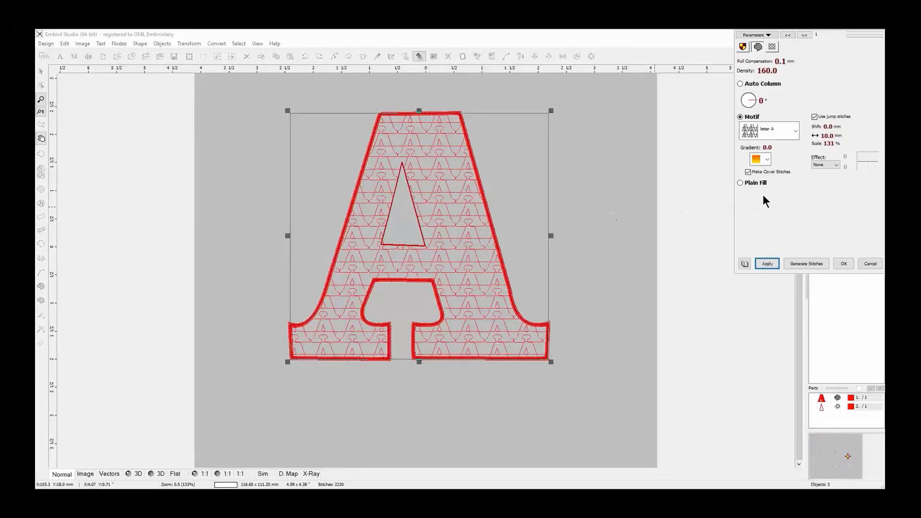
# Try the Wave effect on the motif fill with values 50 and 22, and reshape it to -24 and -50.
pyautogui.click(834, 166)
pyautogui.click(824, 176)
pyautogui.moveTo(874, 161); pyautogui.dragTo(867, 153)
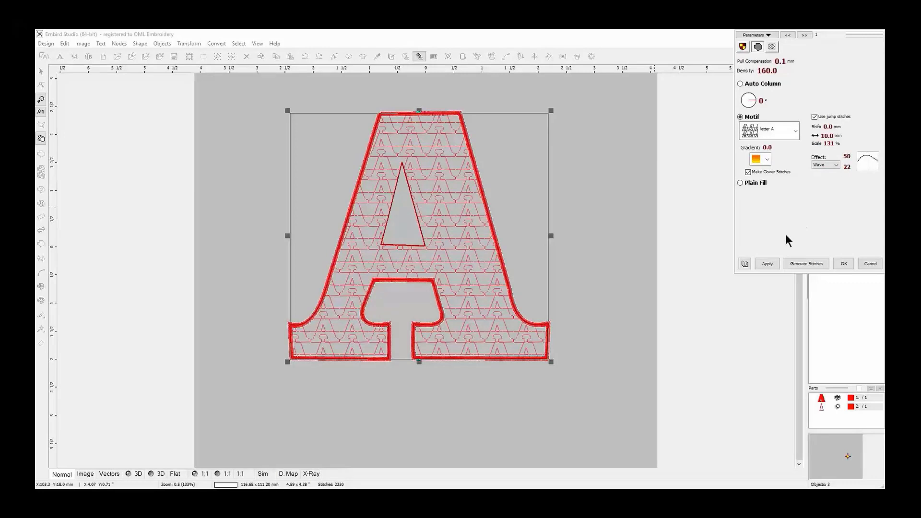
pyautogui.click(766, 263)
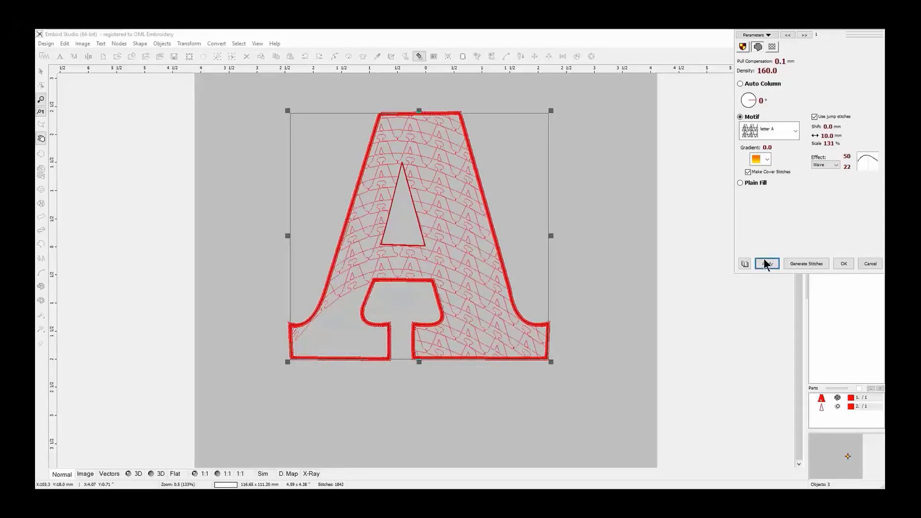
pyautogui.click(868, 159)
pyautogui.click(768, 263)
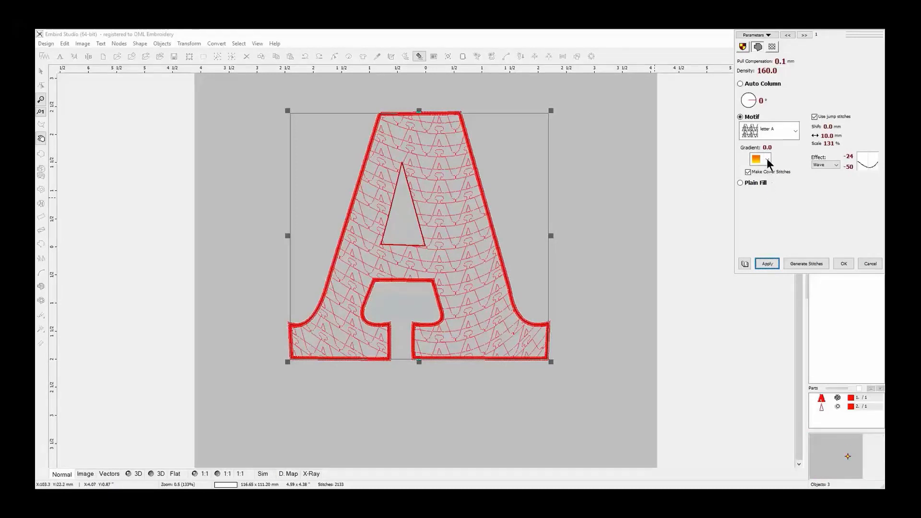
# Choose letter A as the fill's first motif, set the motif arrangement to 2 rows and apply it.
pyautogui.click(772, 47)
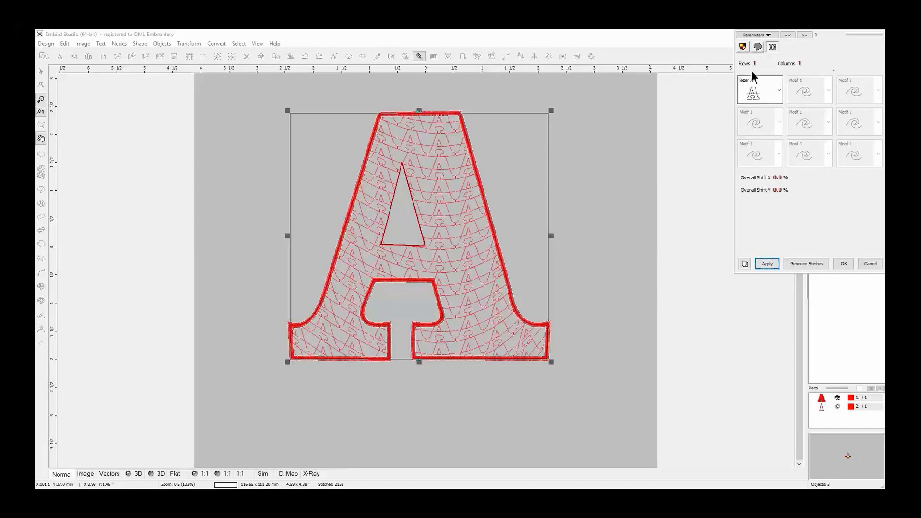
pyautogui.click(779, 90)
pyautogui.moveTo(779, 128); pyautogui.dragTo(785, 110)
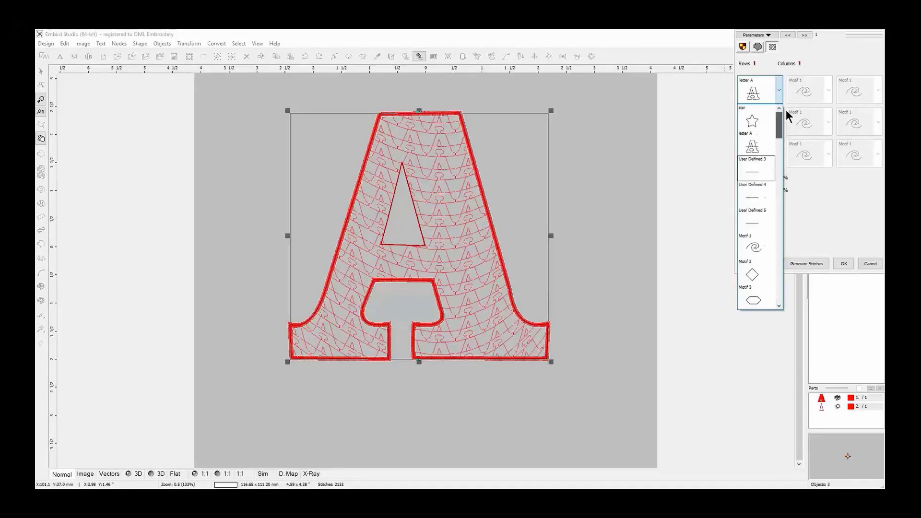
pyautogui.click(756, 113)
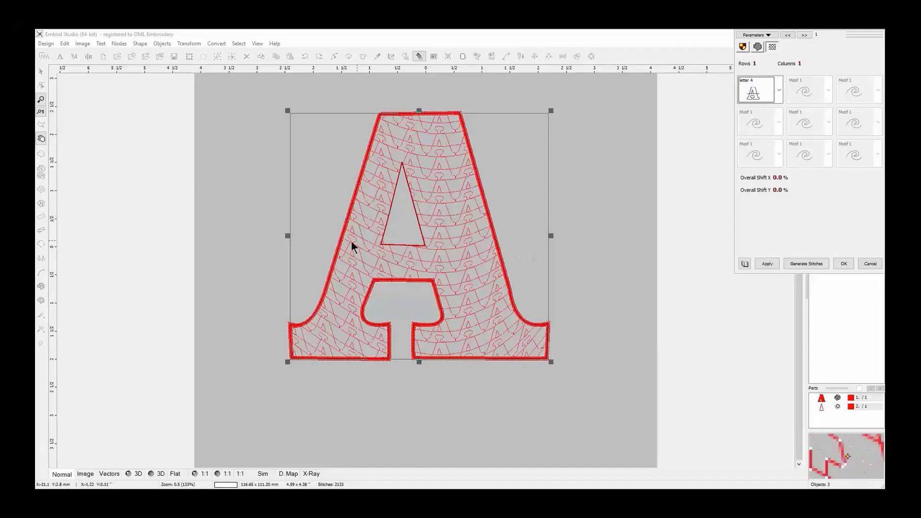
pyautogui.click(755, 64)
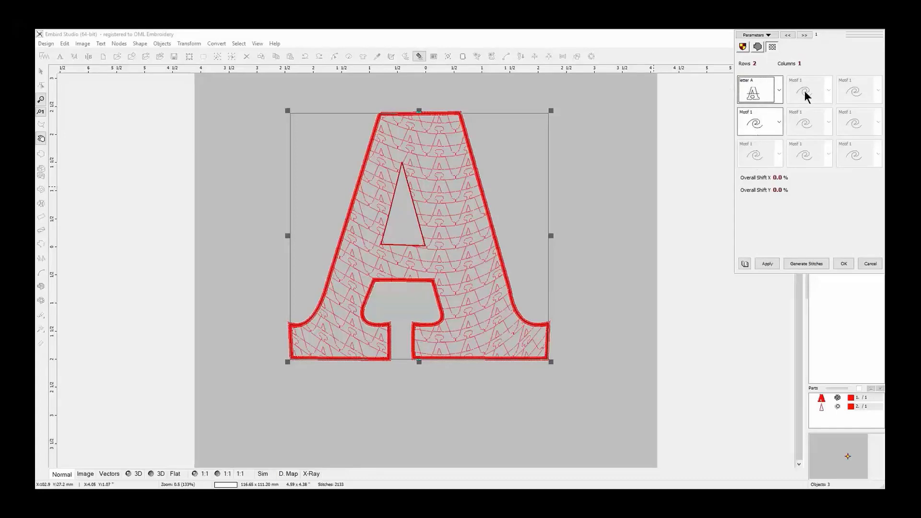
pyautogui.click(766, 263)
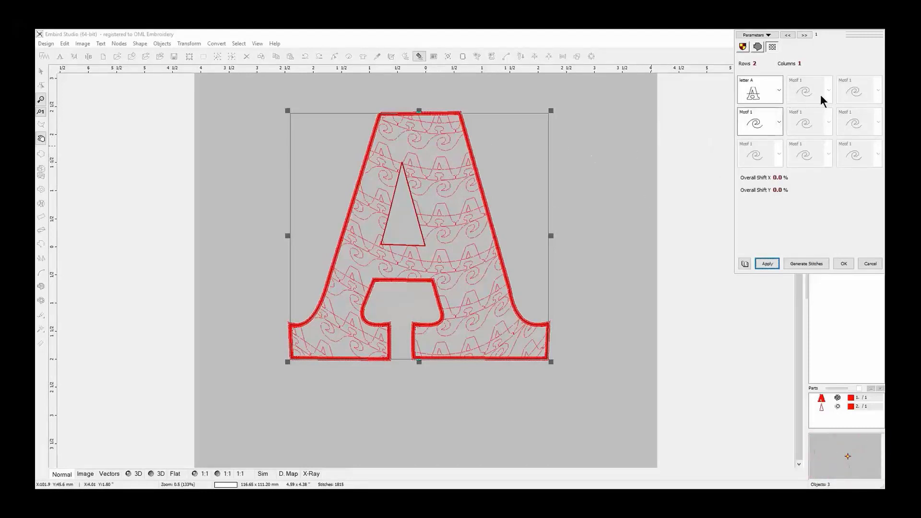
# Set the motif arrangement to 2 columns, assign FRA_011 to the first row's second motif and apply it.
pyautogui.click(798, 64)
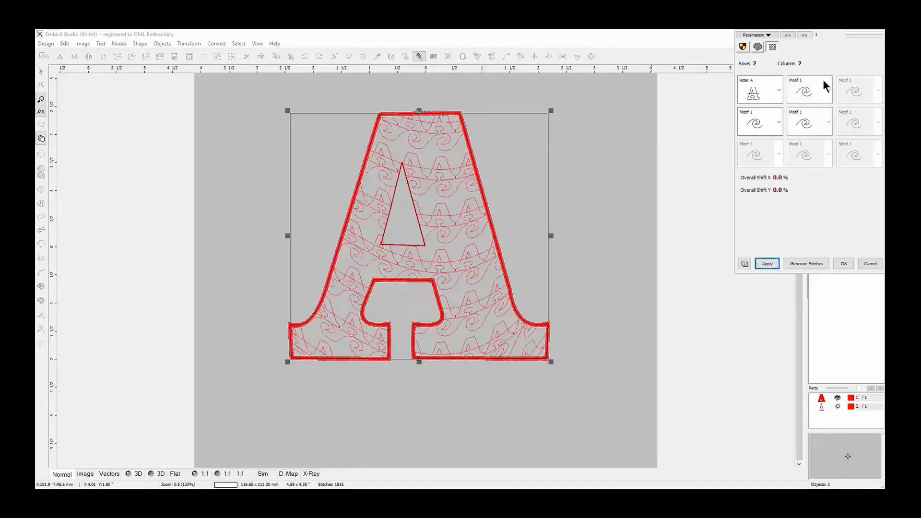
pyautogui.click(828, 90)
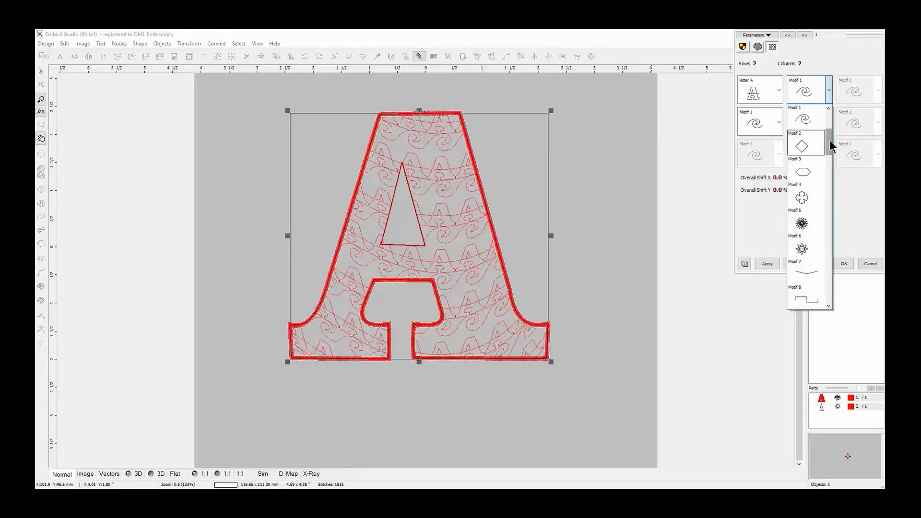
pyautogui.moveTo(830, 140); pyautogui.dragTo(822, 260)
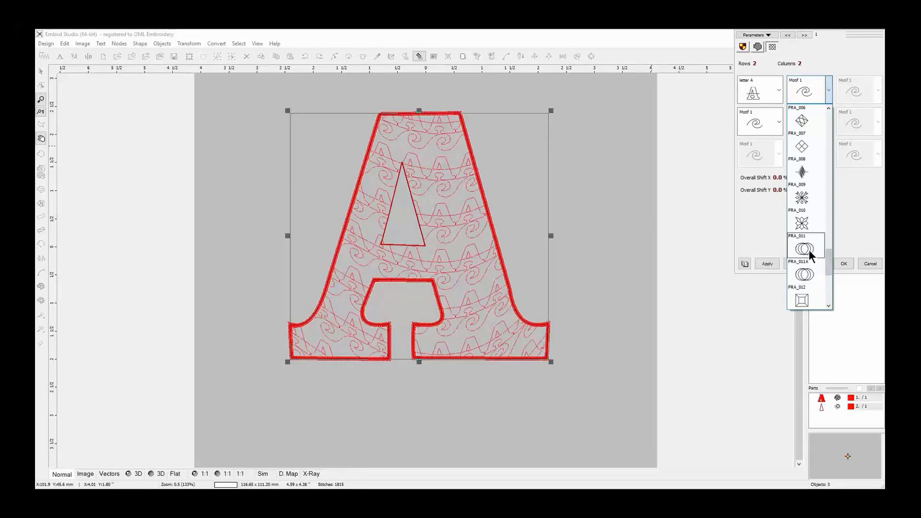
pyautogui.click(809, 250)
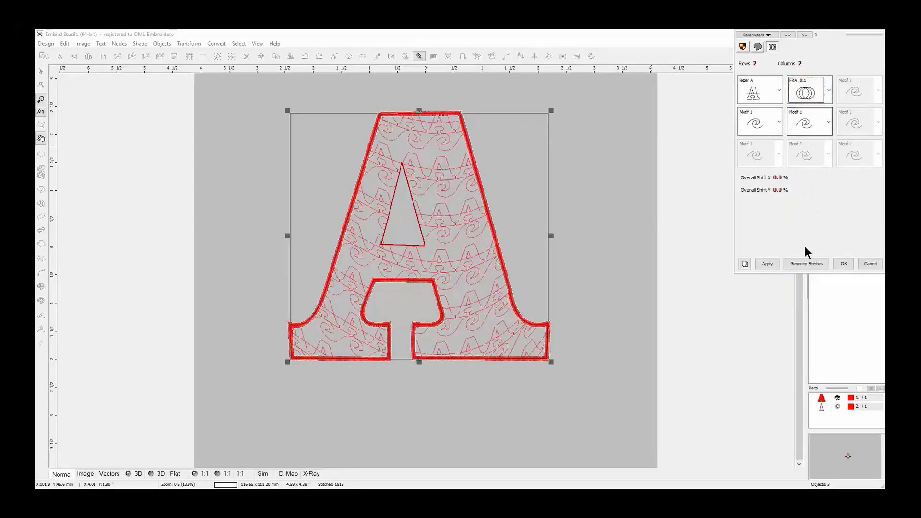
pyautogui.click(765, 261)
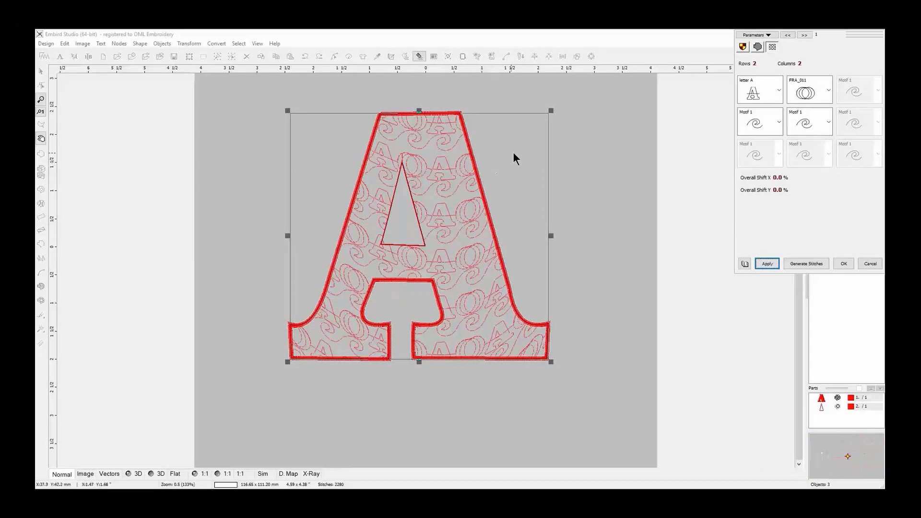
# Set the second row's motifs to letter A and FRA_011, applying each change to the fill.
pyautogui.click(779, 121)
pyautogui.moveTo(782, 173); pyautogui.dragTo(785, 154)
pyautogui.click(757, 175)
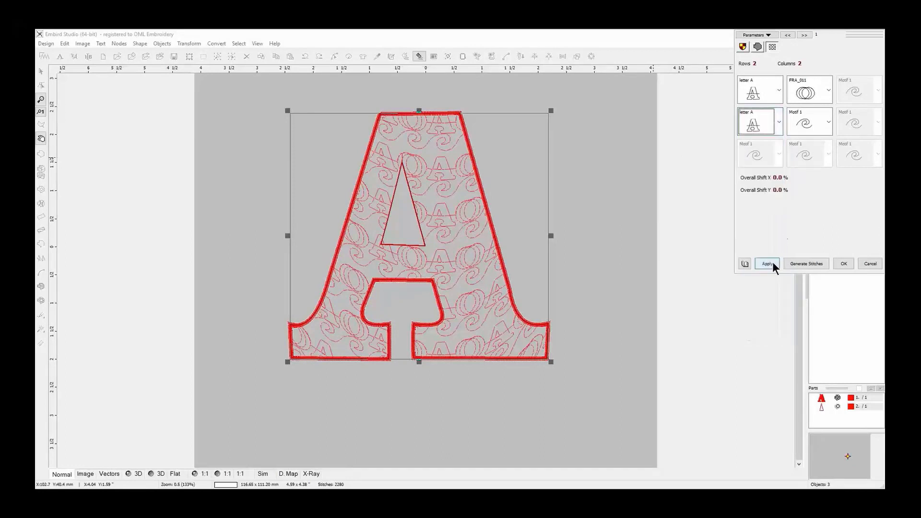
pyautogui.click(772, 261)
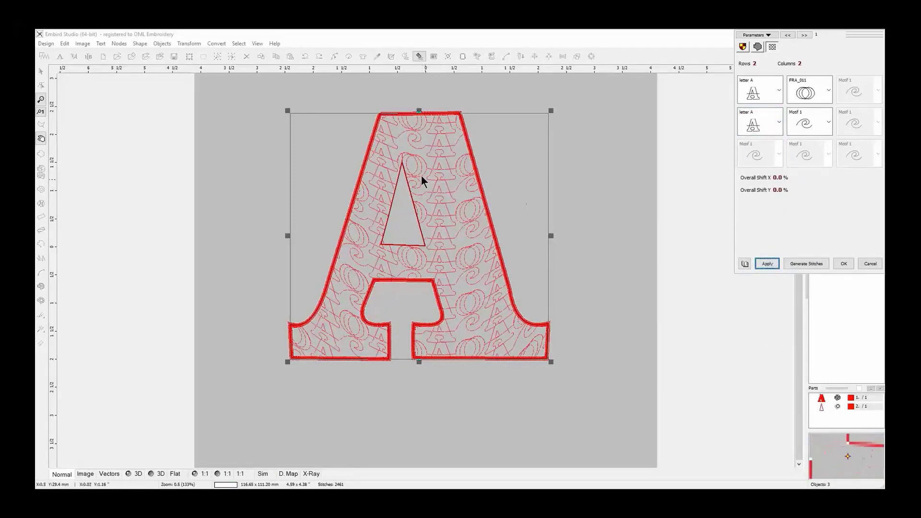
pyautogui.click(828, 122)
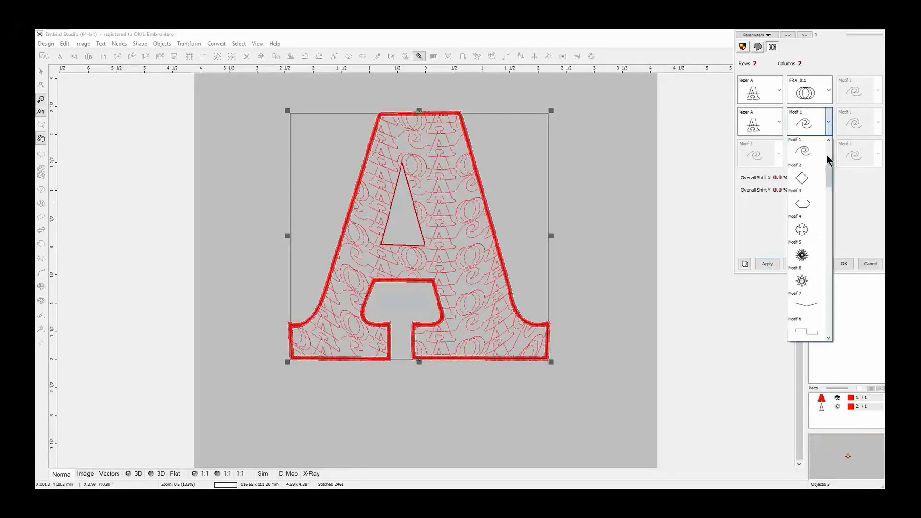
pyautogui.moveTo(829, 165); pyautogui.dragTo(838, 283)
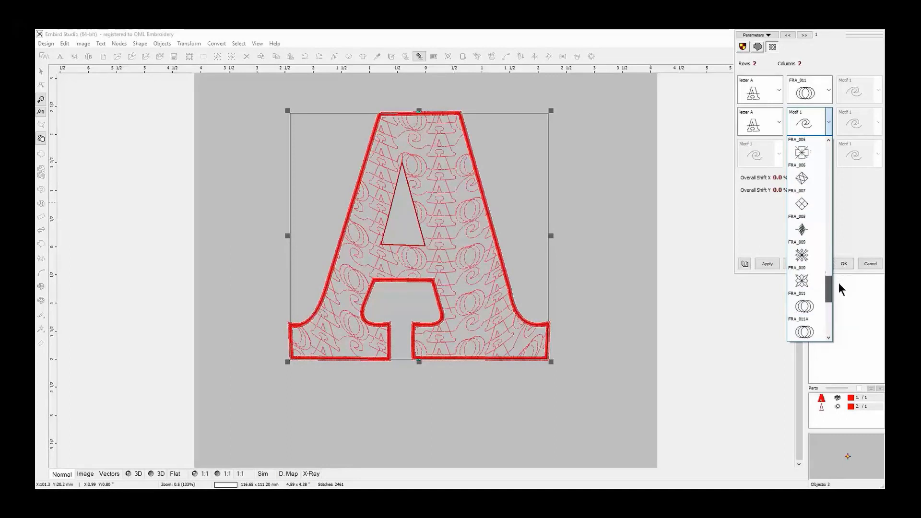
pyautogui.click(808, 305)
pyautogui.click(766, 263)
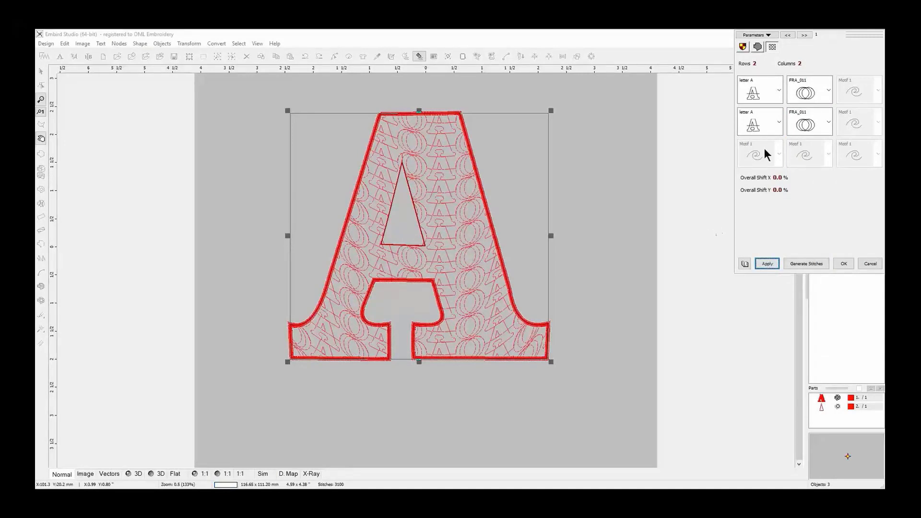
# Set the motif fill's effect to None, generate its stitches and deselect the letter.
pyautogui.click(757, 46)
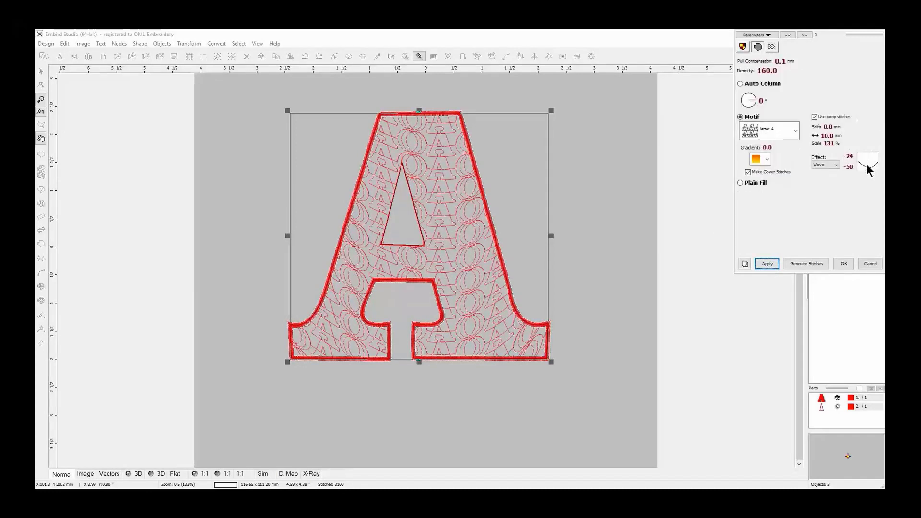
pyautogui.click(835, 161)
pyautogui.click(825, 172)
pyautogui.click(767, 261)
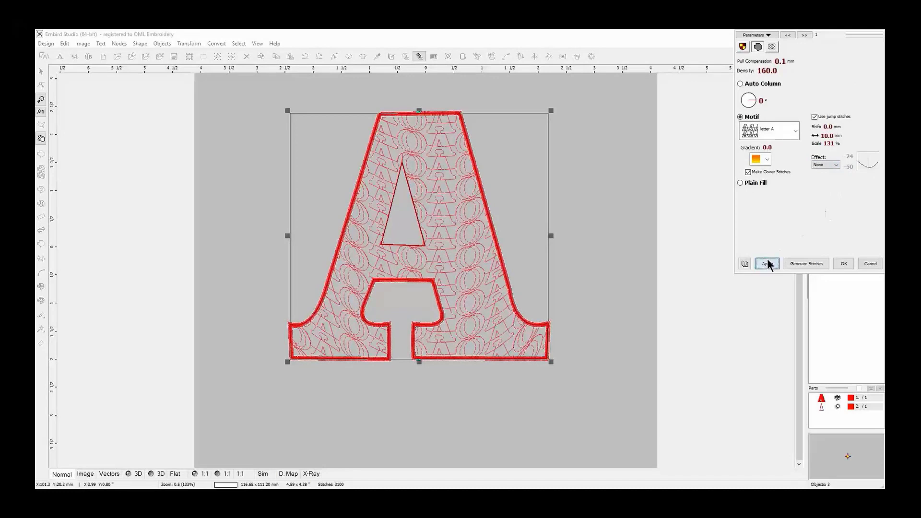
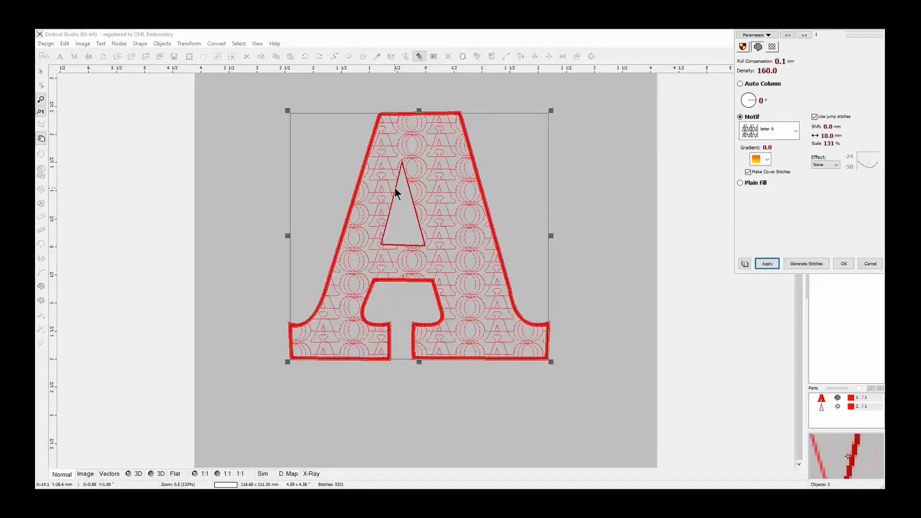
pyautogui.click(806, 263)
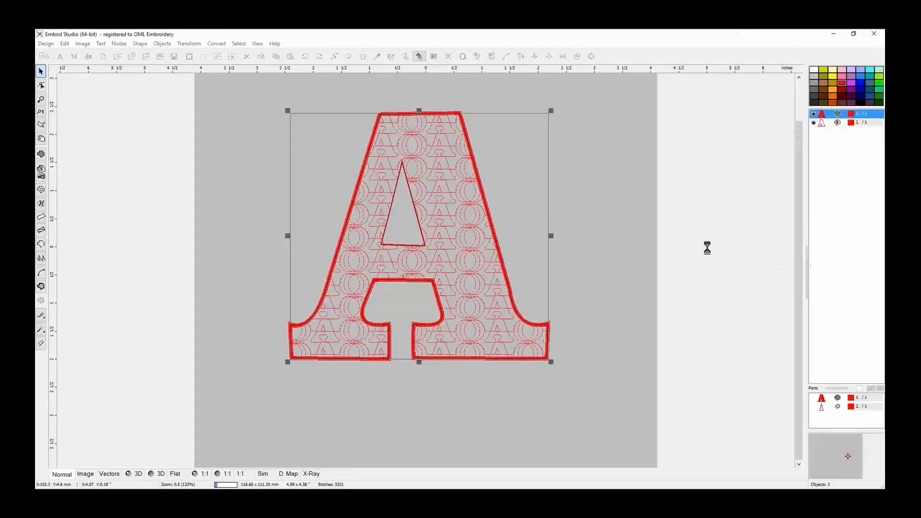
pyautogui.click(604, 223)
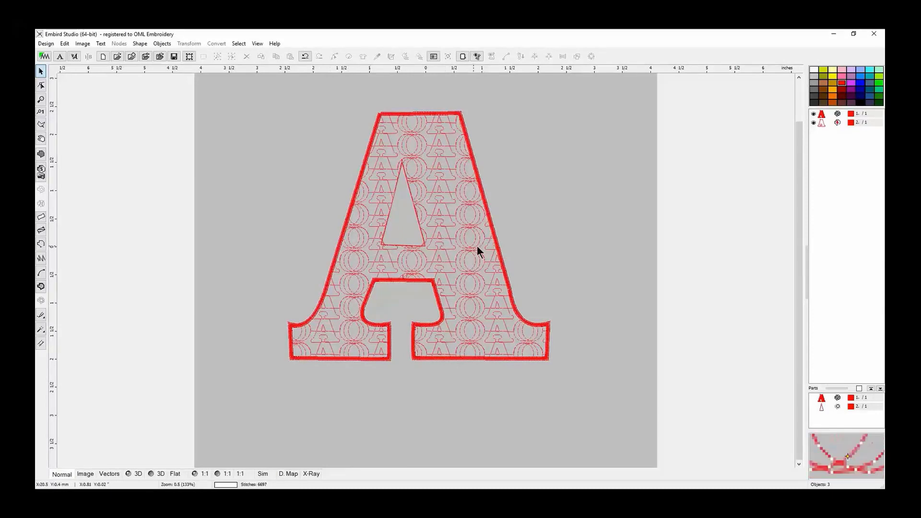
# Open the user samples editor and select the empty third motif slot, User Defined 3.
pyautogui.click(161, 43)
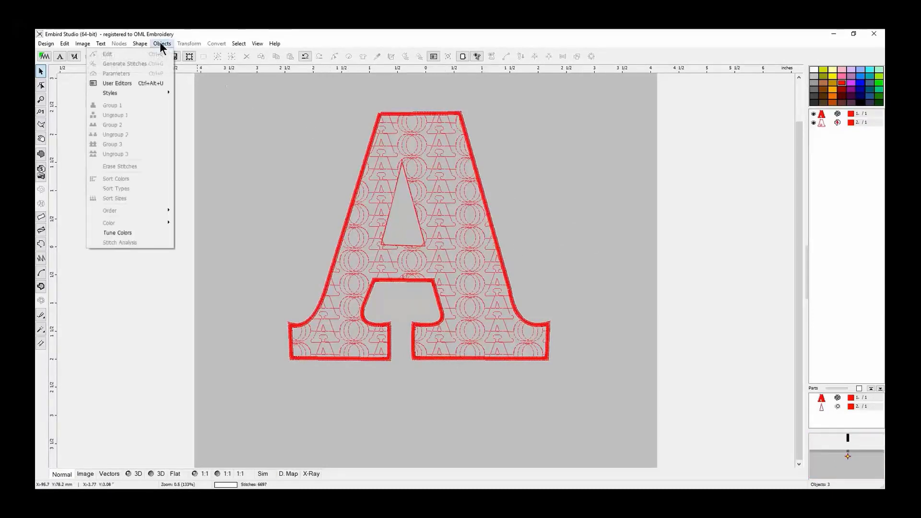
pyautogui.click(152, 80)
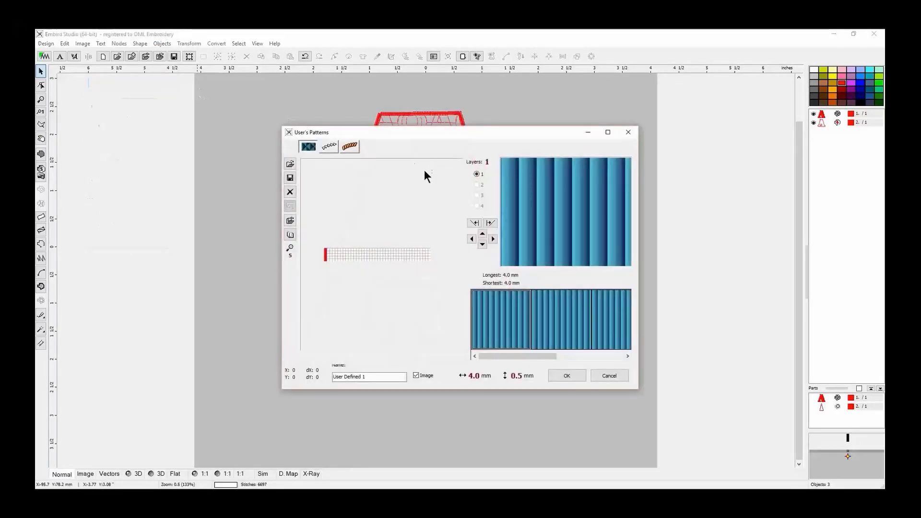
pyautogui.click(330, 147)
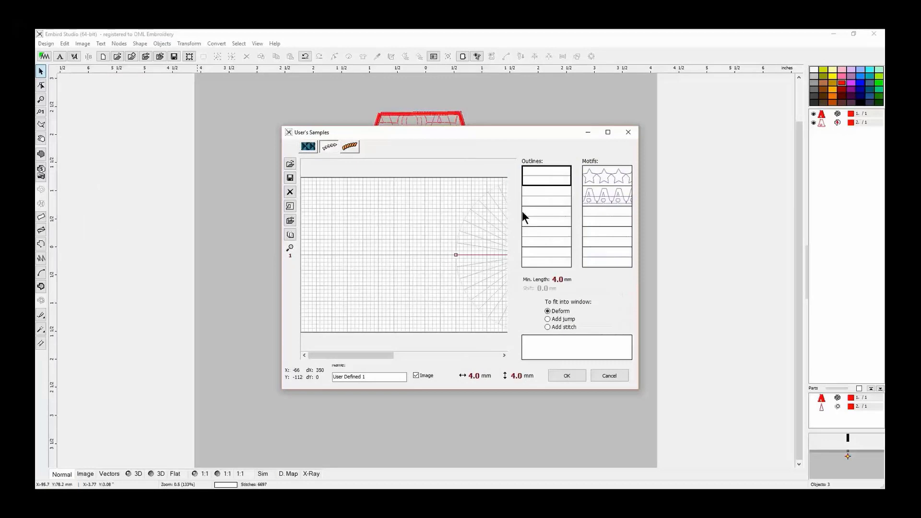
pyautogui.click(606, 217)
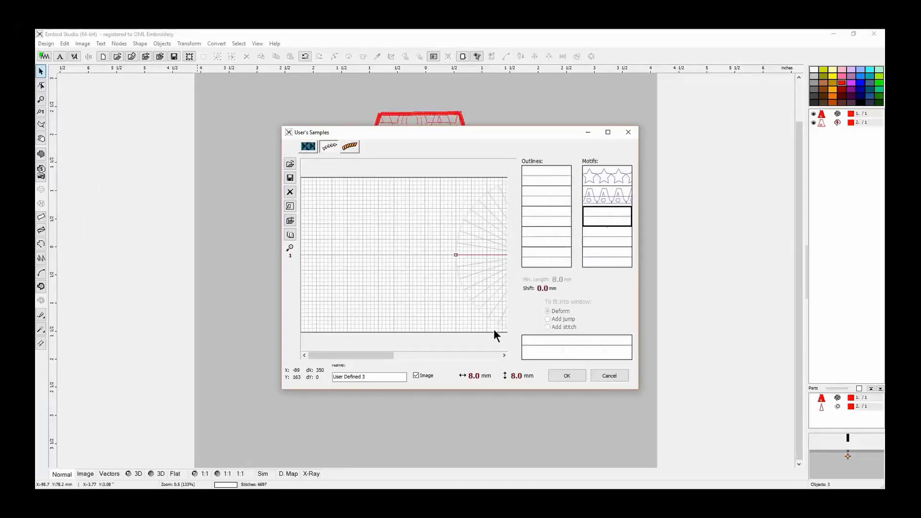
pyautogui.moveTo(381, 355); pyautogui.dragTo(437, 353)
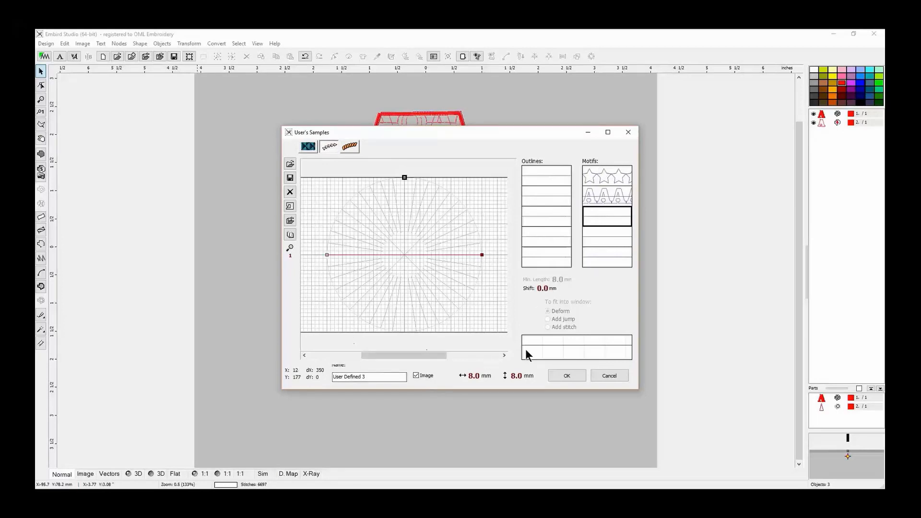
# Load the bitmap MOTIF STITCHES FLOWER1.bmp as the tracing background for the third motif.
pyautogui.click(291, 220)
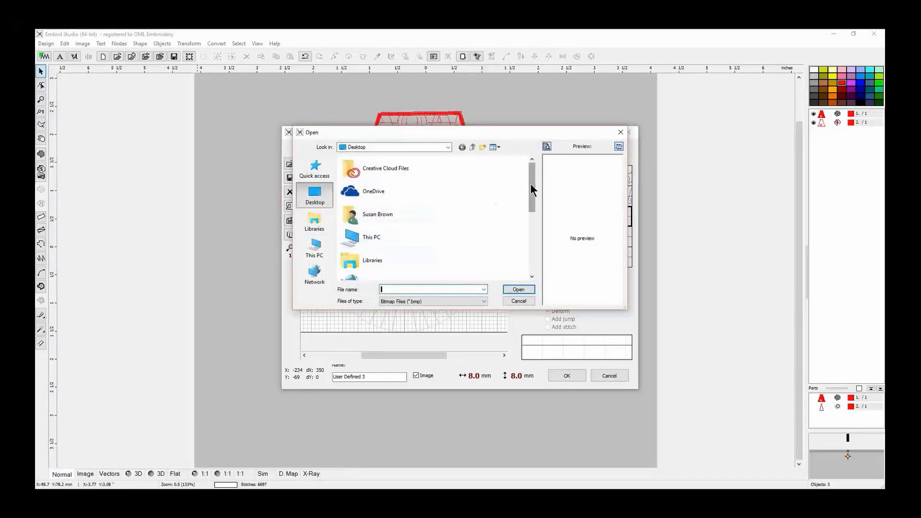
pyautogui.moveTo(530, 183); pyautogui.dragTo(532, 232)
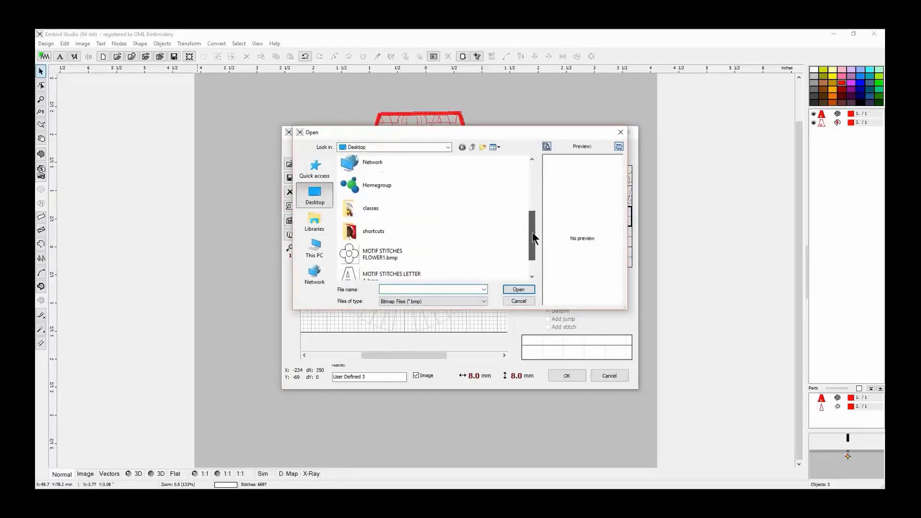
pyautogui.click(408, 253)
pyautogui.click(518, 289)
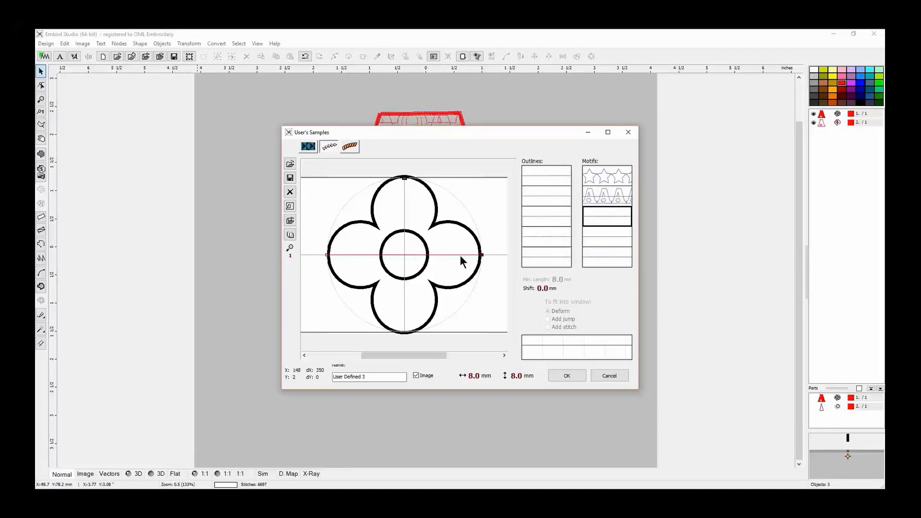
# Trace the upper half of the flower's left petal with nodes, from its tip to the notch beside the top petal.
pyautogui.click(360, 254)
pyautogui.click(501, 255)
pyautogui.moveTo(502, 255); pyautogui.dragTo(481, 254)
pyautogui.moveTo(360, 255); pyautogui.dragTo(360, 221)
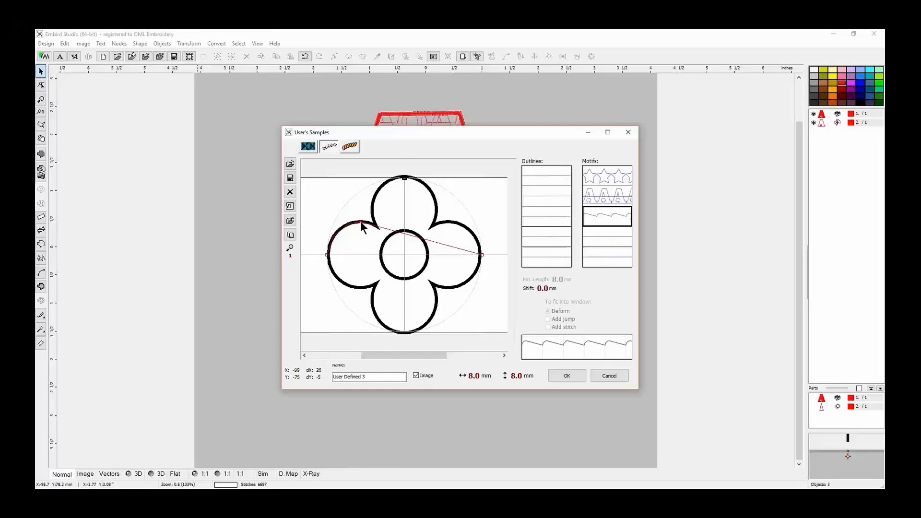
pyautogui.moveTo(377, 226); pyautogui.dragTo(378, 227)
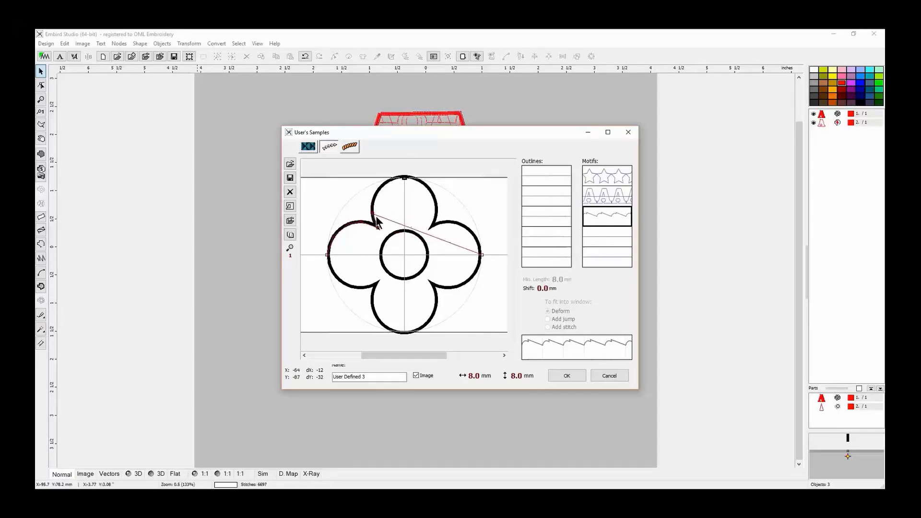
# Continue the motif line around the flower's top petal, placing nodes along its curve to the notch beside the right petal.
pyautogui.click(395, 221)
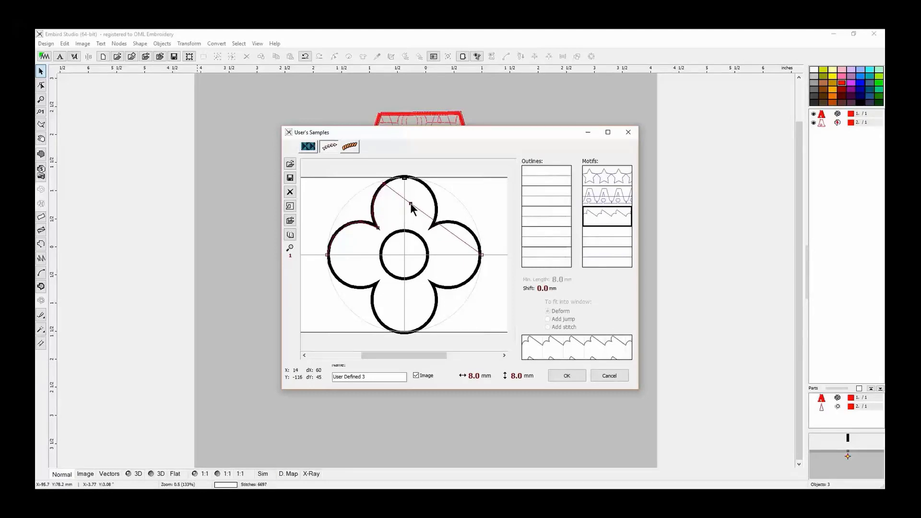
pyautogui.click(404, 179)
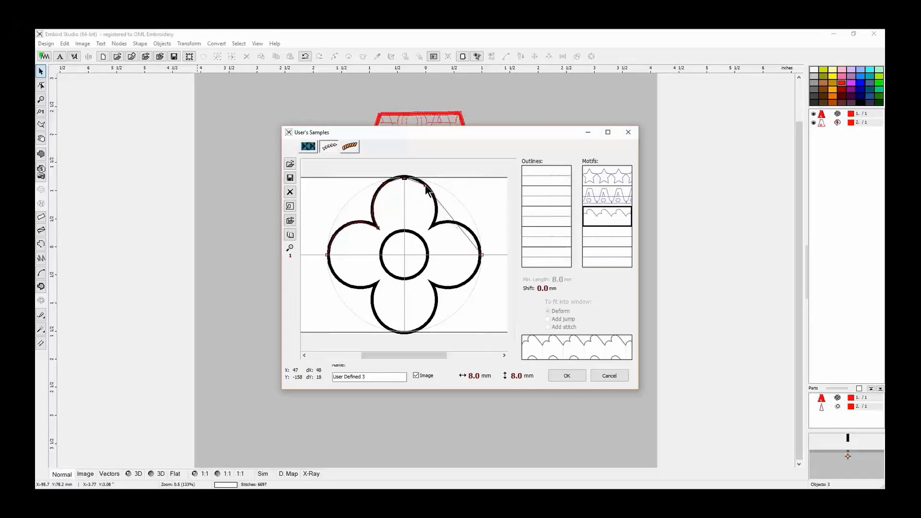
pyautogui.click(426, 187)
pyautogui.click(445, 210)
pyautogui.click(436, 204)
# Trace the flower's right petal with nodes, from the upper notch around its tip to the lower notch.
pyautogui.moveTo(447, 215)
pyautogui.mouseDown()
pyautogui.moveTo(430, 227)
pyautogui.moveTo(448, 221)
pyautogui.mouseUp()
pyautogui.click(462, 237)
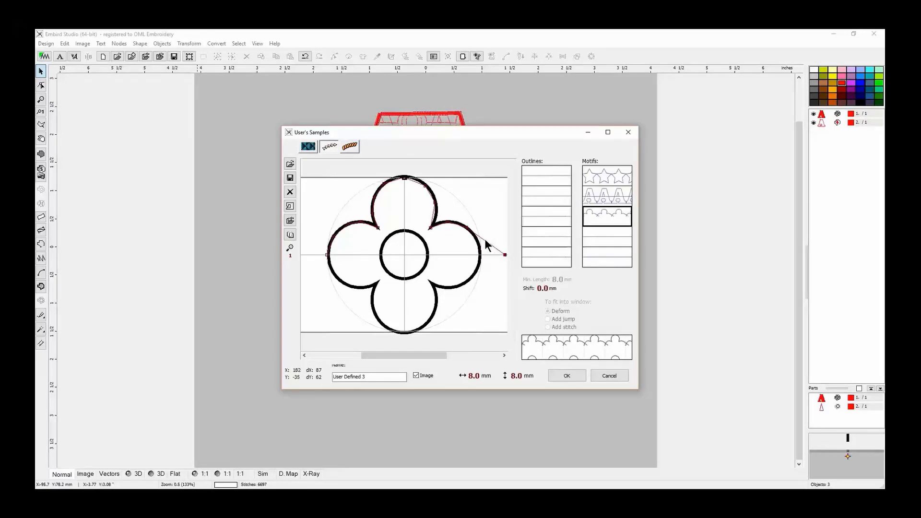
pyautogui.click(485, 241)
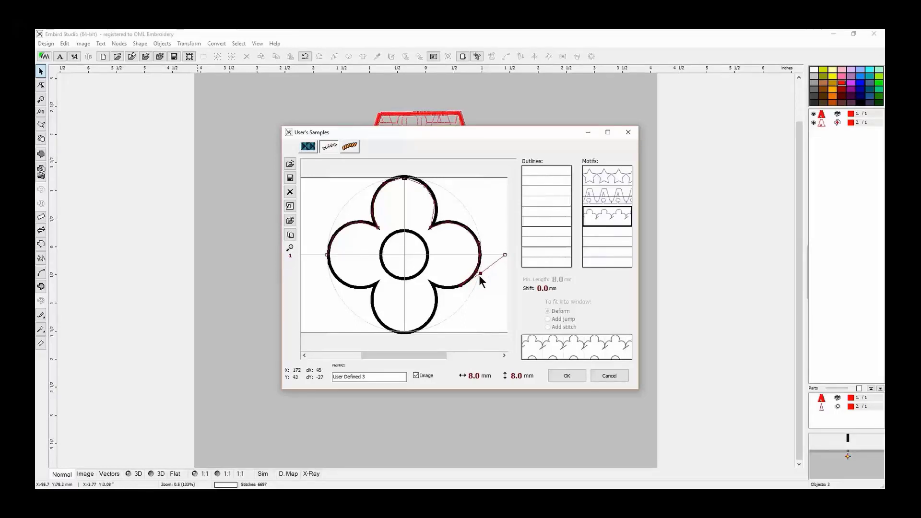
pyautogui.click(441, 286)
# Trace the flower's bottom petal and the lower half of the left petal, closing the outline at its starting tip.
pyautogui.moveTo(464, 273); pyautogui.dragTo(422, 328)
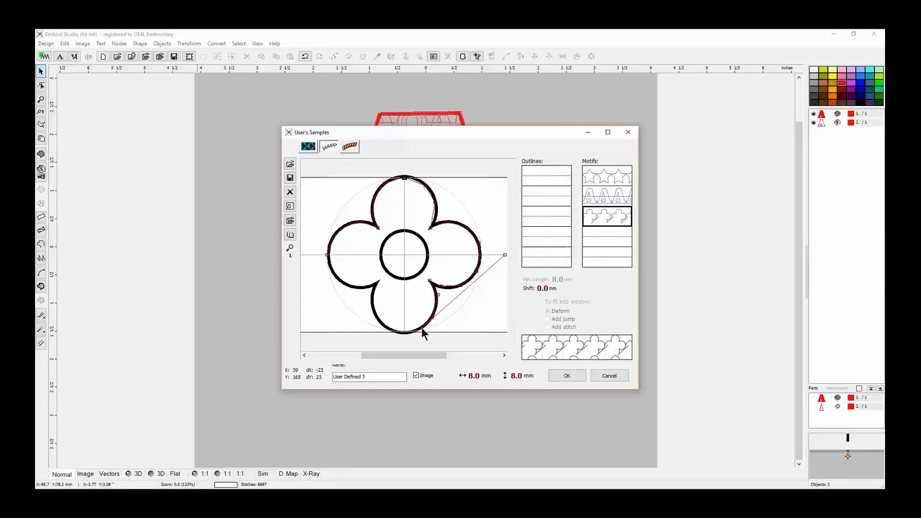
pyautogui.moveTo(452, 300); pyautogui.dragTo(379, 284)
pyautogui.click(407, 306)
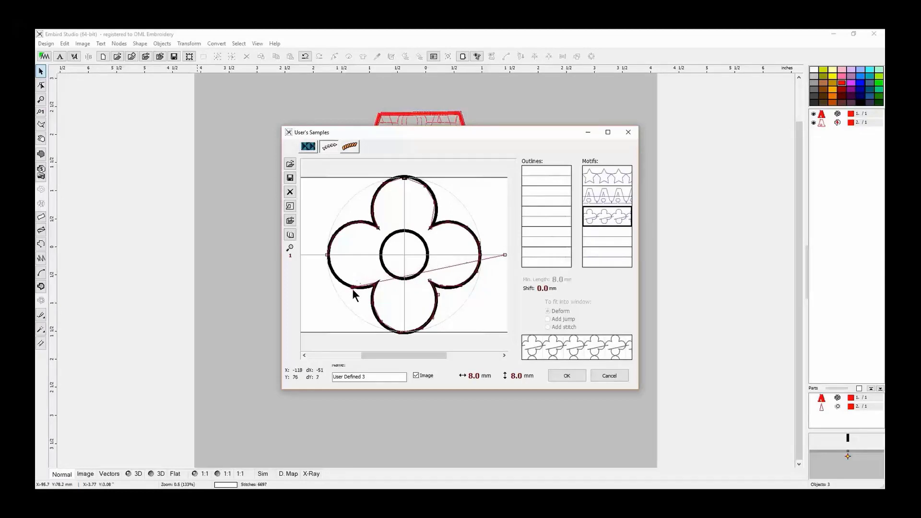
pyautogui.moveTo(354, 289); pyautogui.dragTo(327, 254)
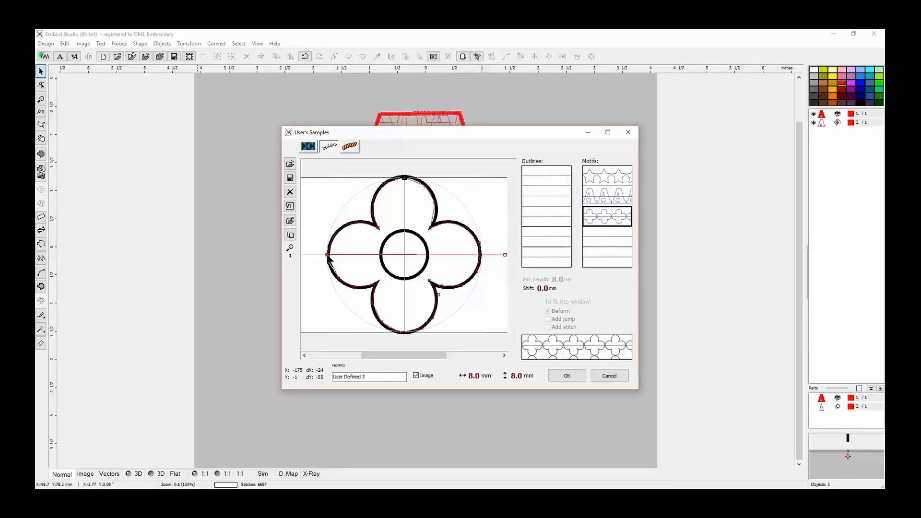
# Run the motif line from the left petal's tip to the centre circle, trace the circle and finish at its right edge.
pyautogui.click(380, 254)
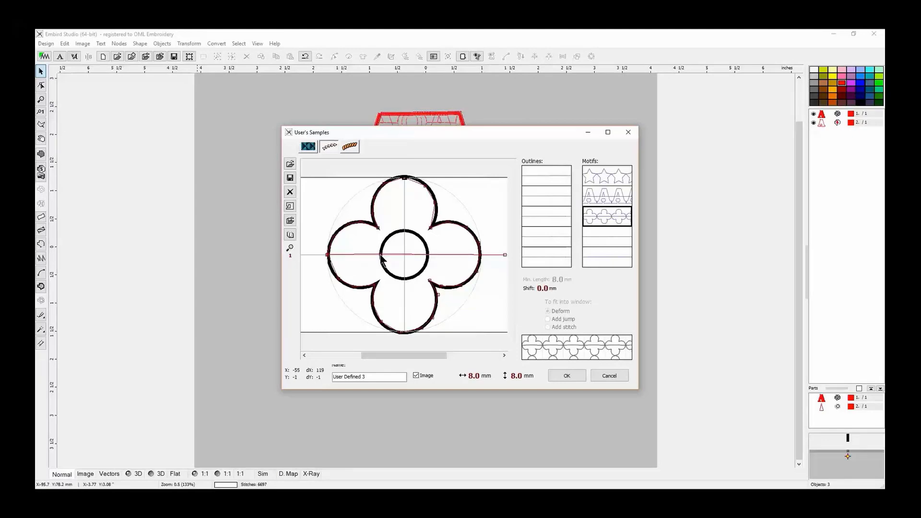
pyautogui.click(402, 232)
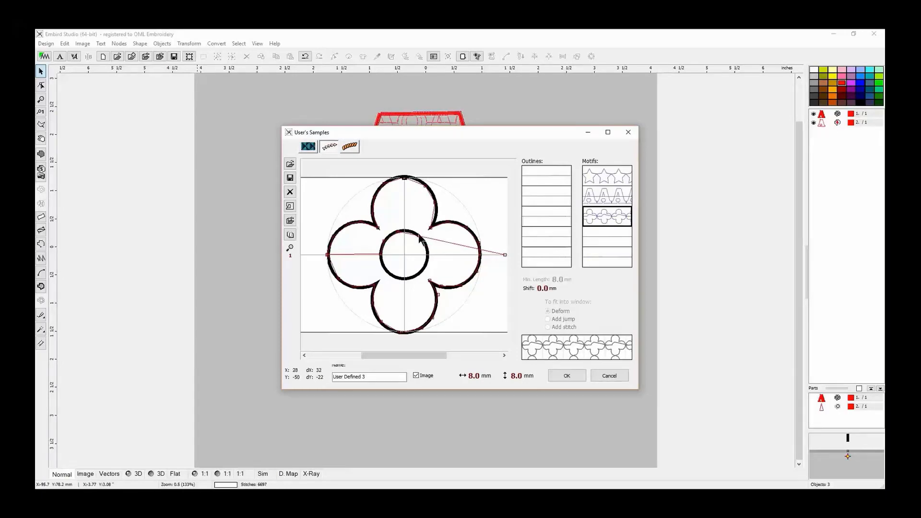
pyautogui.click(418, 237)
pyautogui.moveTo(443, 247); pyautogui.dragTo(426, 274)
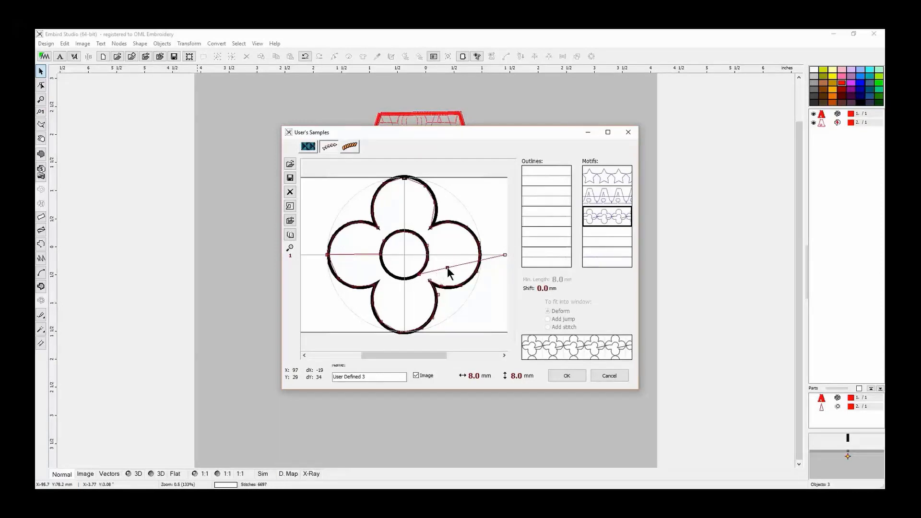
pyautogui.click(448, 268)
pyautogui.moveTo(446, 266); pyautogui.dragTo(381, 258)
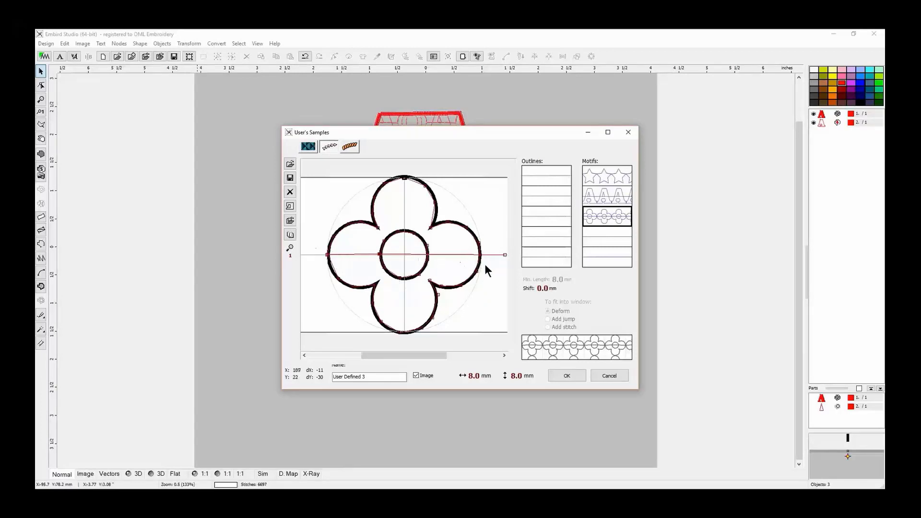
pyautogui.click(404, 254)
pyautogui.moveTo(403, 253); pyautogui.dragTo(428, 257)
# Name the third motif "flower".
pyautogui.moveTo(378, 377); pyautogui.dragTo(283, 362)
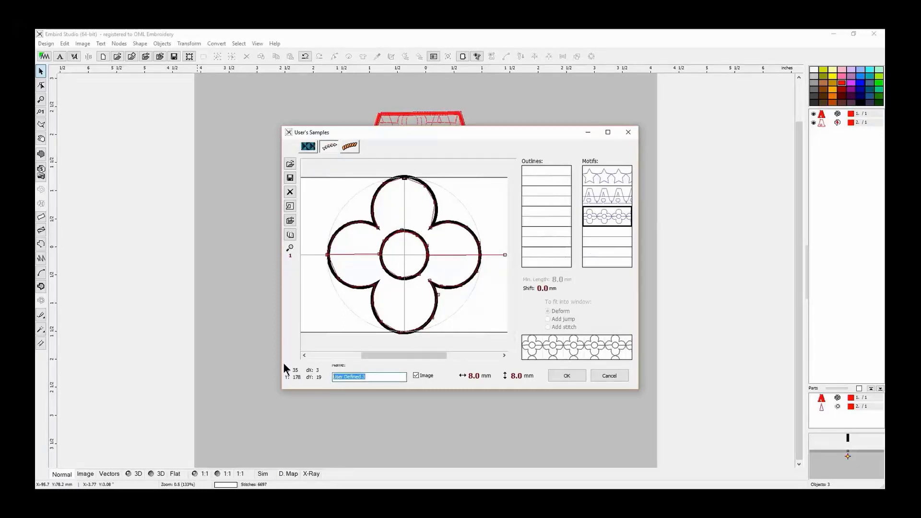
pyautogui.write('flower')
pyautogui.click(289, 247)
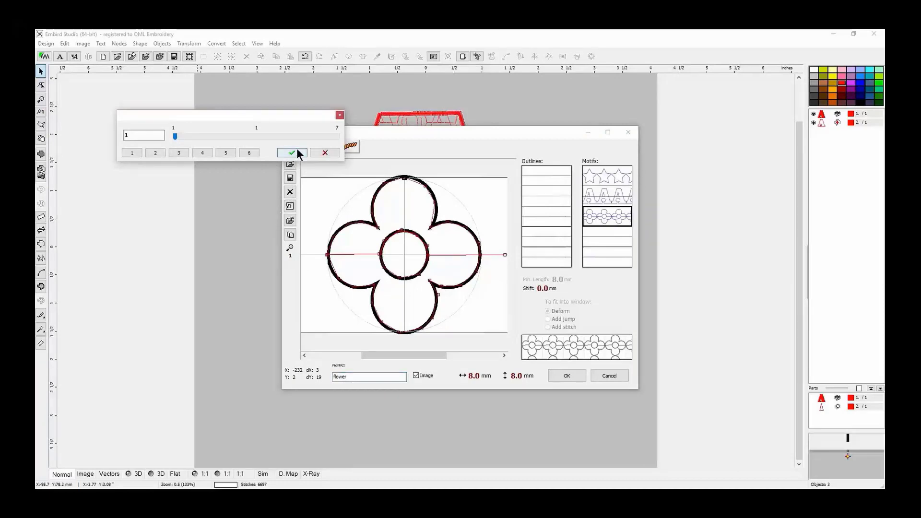
pyautogui.click(325, 152)
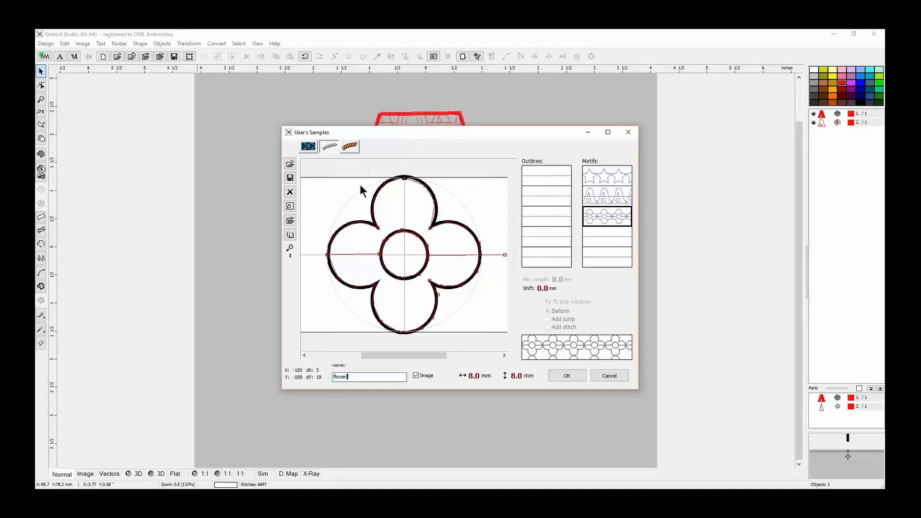
# Extend the motif line to the right petal's tip, delete the extra node beside it and save the motif.
pyautogui.click(330, 258)
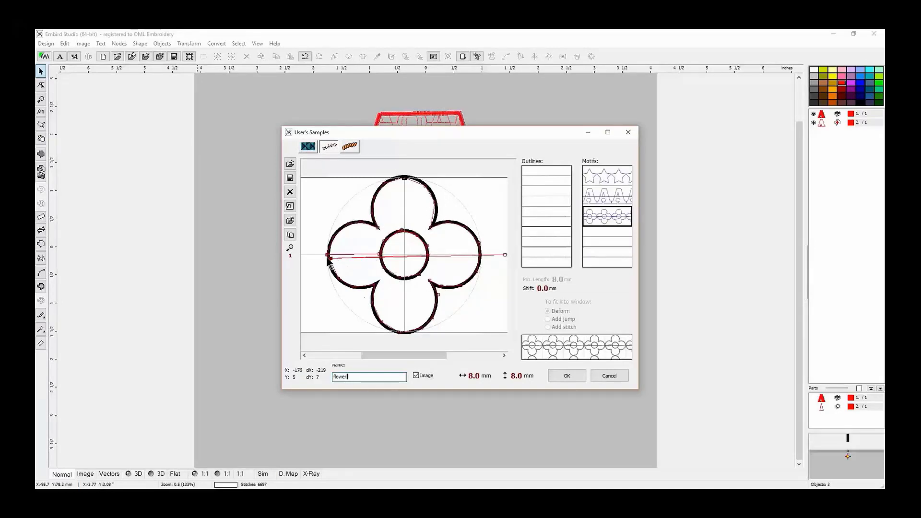
pyautogui.moveTo(330, 259); pyautogui.dragTo(475, 256)
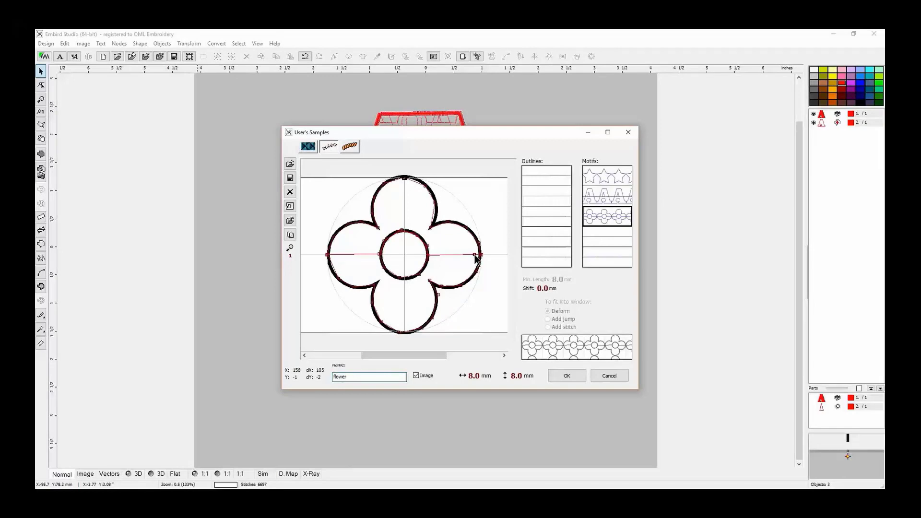
pyautogui.rightClick(475, 256)
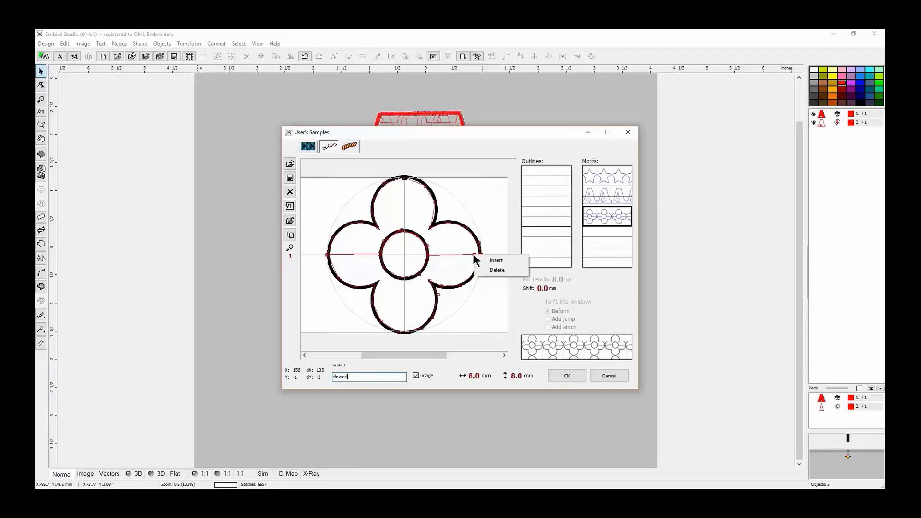
pyautogui.click(494, 270)
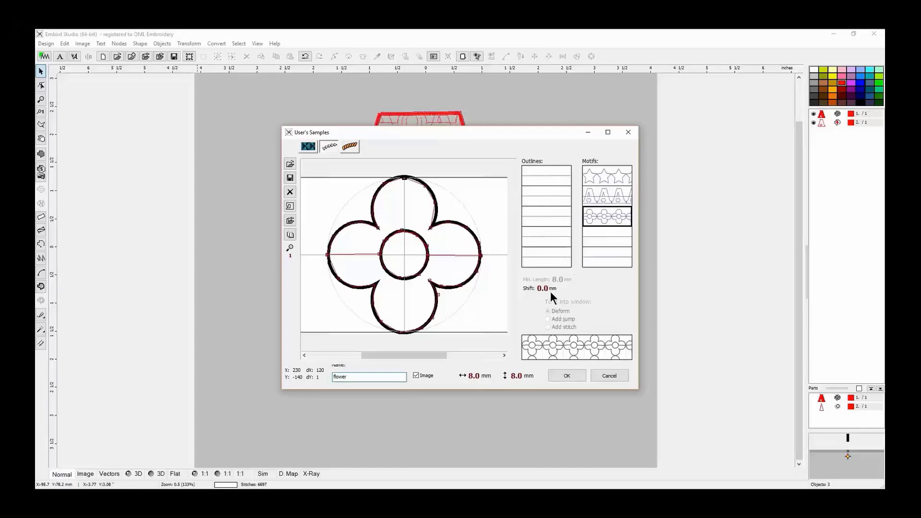
pyautogui.scroll(20, 548, 287)
pyautogui.scroll(-13, 540, 289)
pyautogui.scroll(-5, 541, 288)
pyautogui.scroll(1, 541, 289)
pyautogui.click(558, 375)
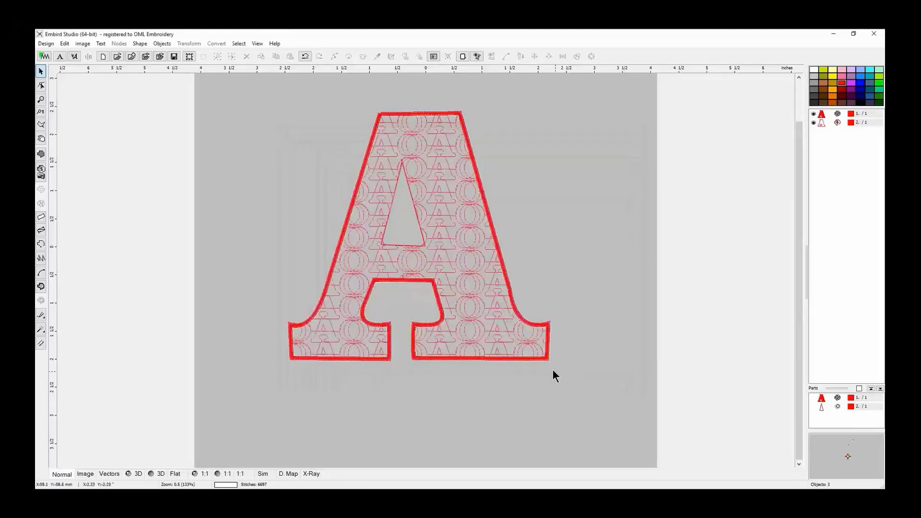
# Change the letter A's motif fill to the custom flower motif and apply it.
pyautogui.click(454, 186)
pyautogui.rightClick(454, 186)
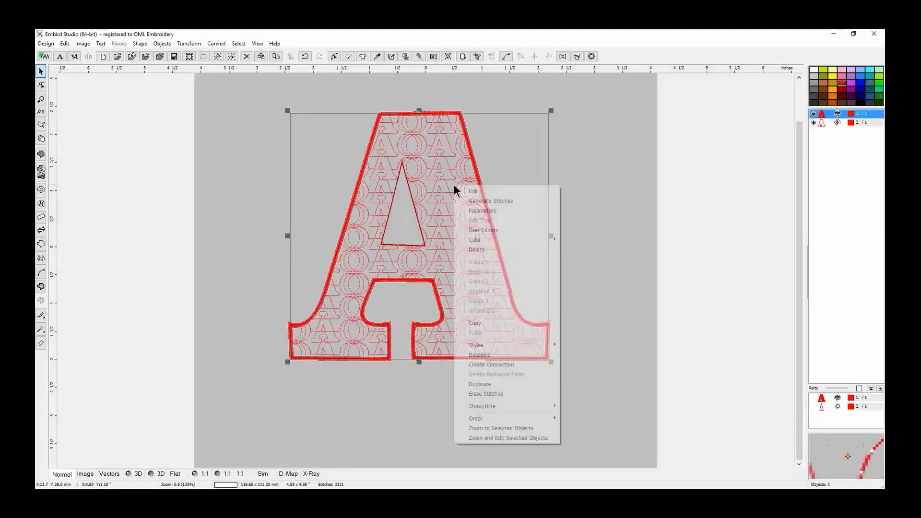
pyautogui.click(484, 211)
pyautogui.click(794, 132)
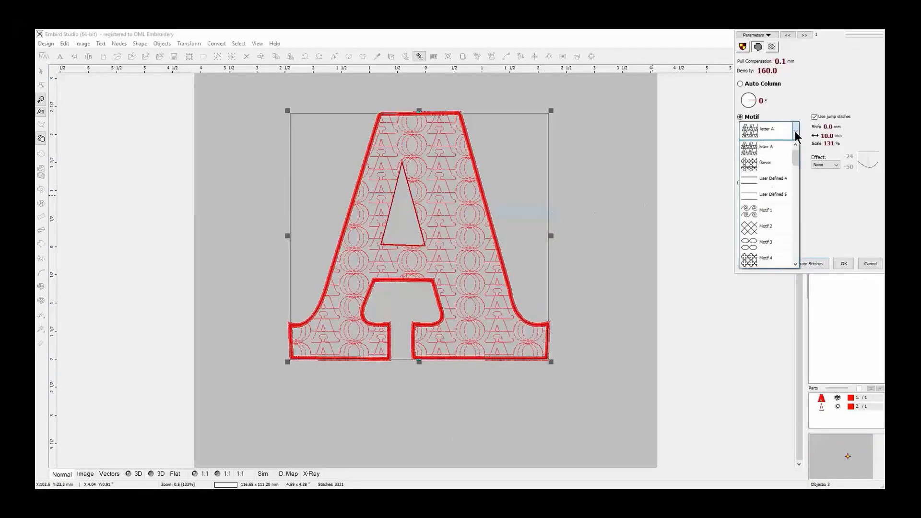
pyautogui.scroll(1, 796, 158)
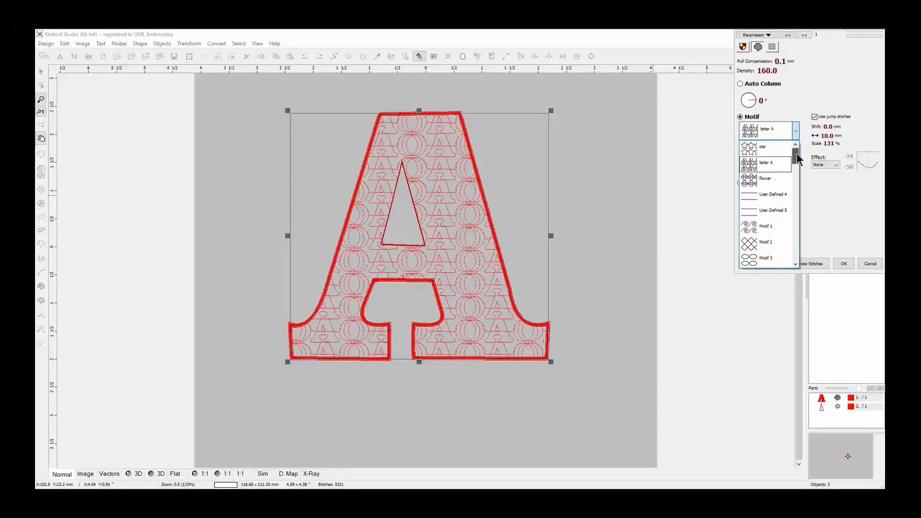
pyautogui.click(766, 178)
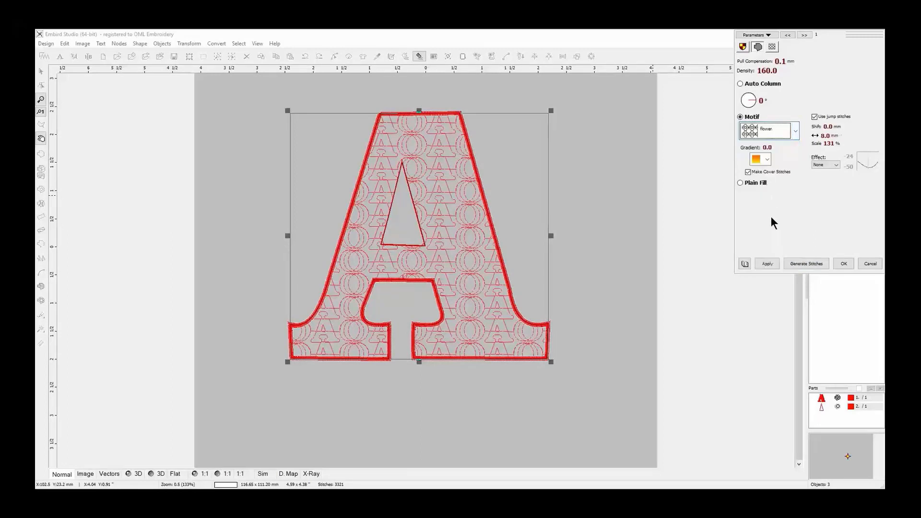
pyautogui.click(768, 264)
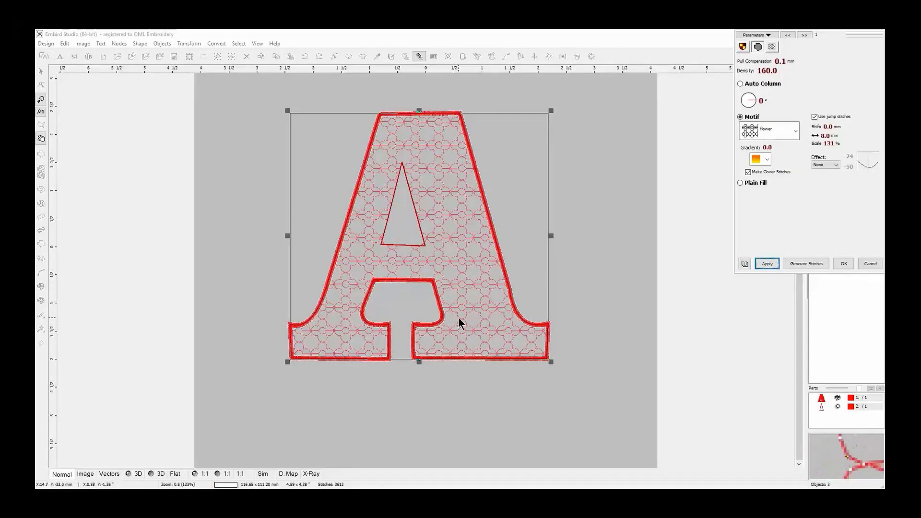
# Inspect the flower motif pattern in the letter's fill up close and generate its stitches.
pyautogui.scroll(1, 458, 318)
pyautogui.scroll(1, 458, 317)
pyautogui.scroll(1, 458, 318)
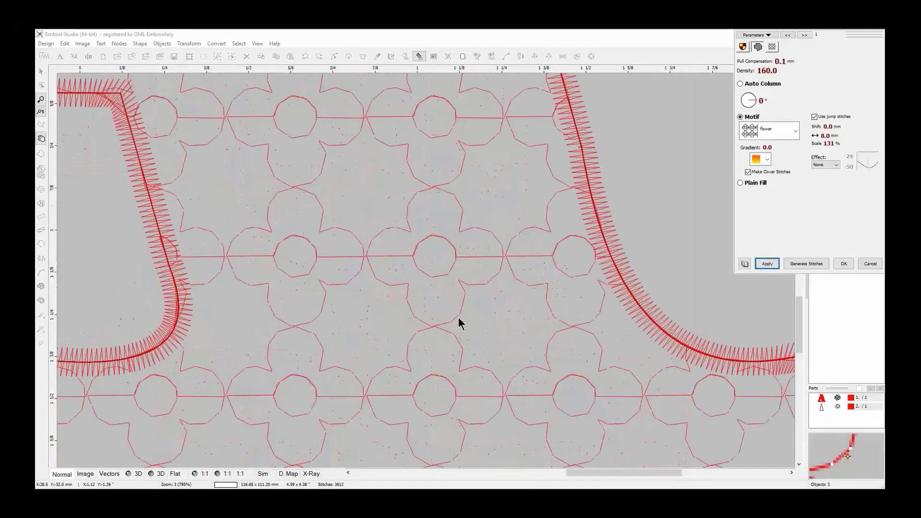
pyautogui.scroll(1, 459, 305)
pyautogui.scroll(1, 460, 302)
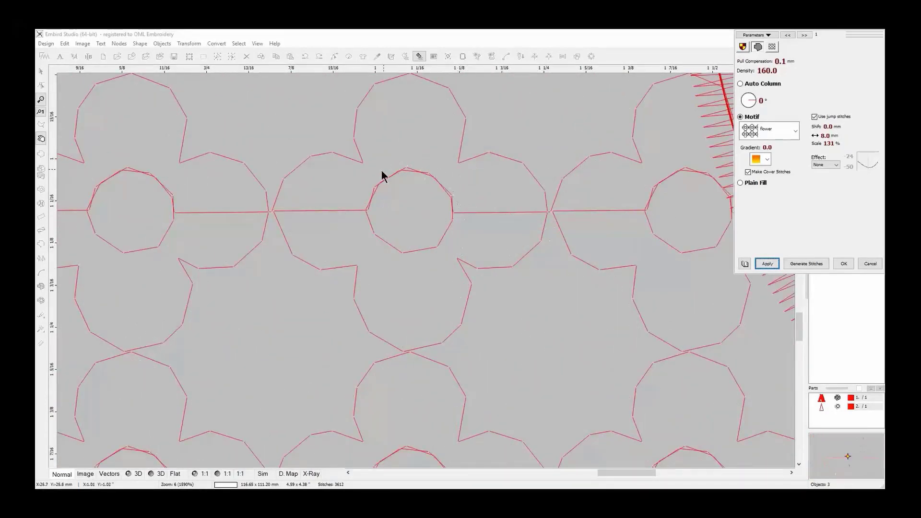
pyautogui.scroll(-5, 415, 340)
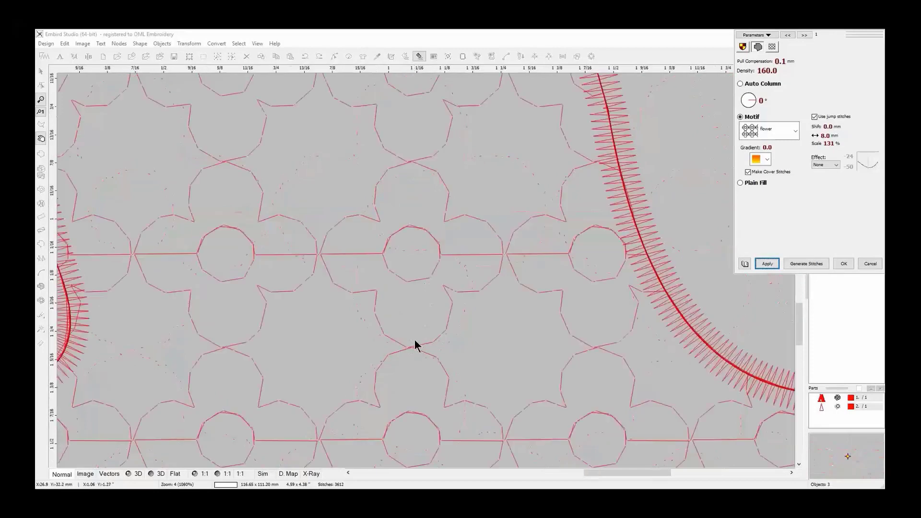
pyautogui.scroll(1, 424, 335)
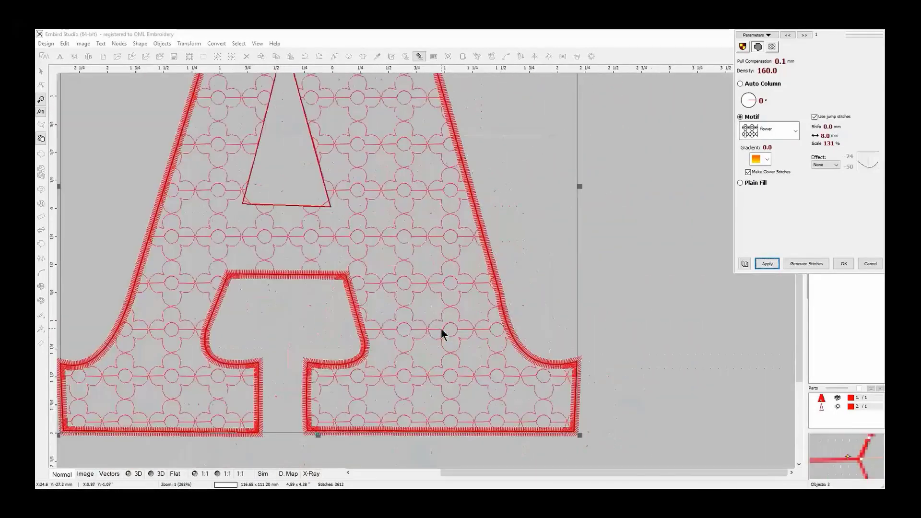
pyautogui.scroll(-1, 441, 328)
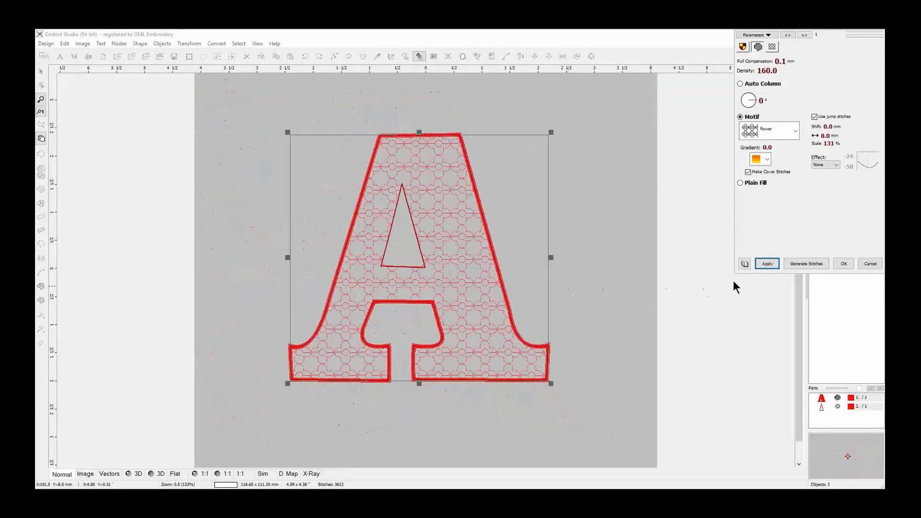
pyautogui.click(808, 265)
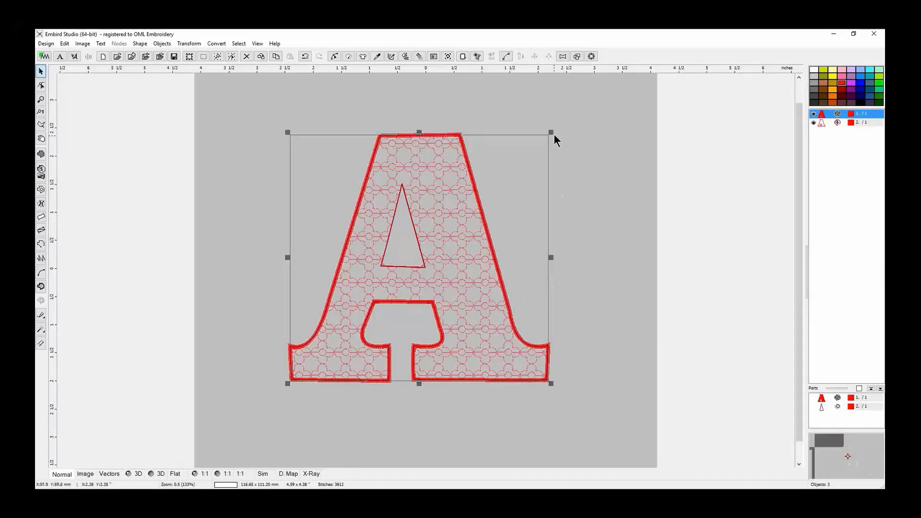
# Shrink the flower-filled letter A to about 28 by 27 mm and regenerate its stitches to examine the motifs up close.
pyautogui.moveTo(551, 133); pyautogui.dragTo(561, 212)
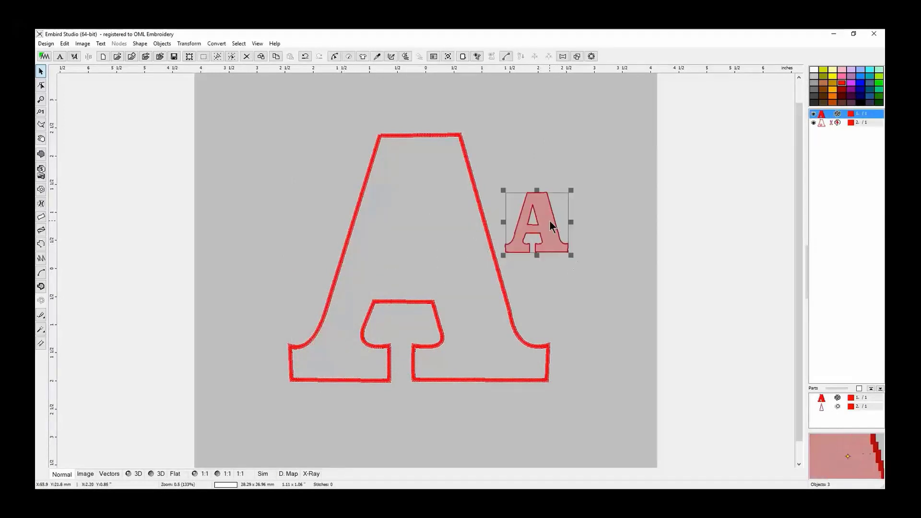
pyautogui.click(406, 55)
pyautogui.scroll(1, 570, 224)
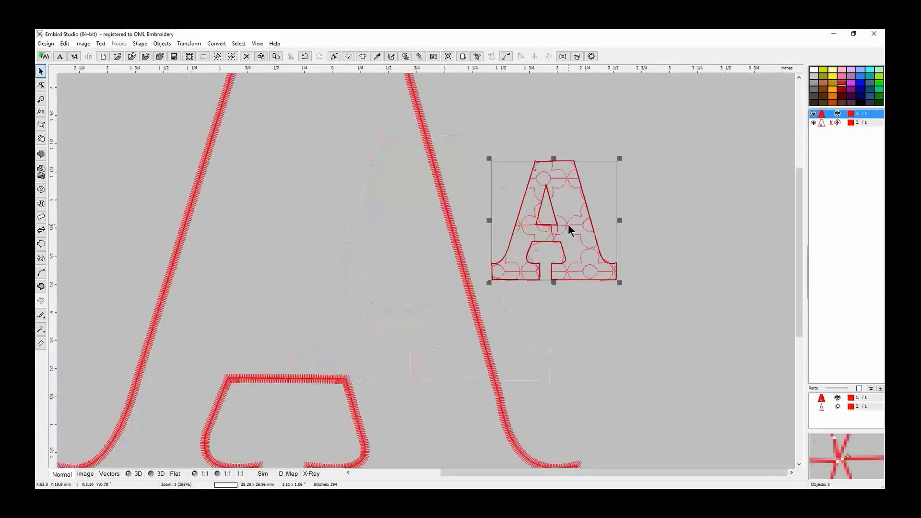
pyautogui.scroll(2, 567, 225)
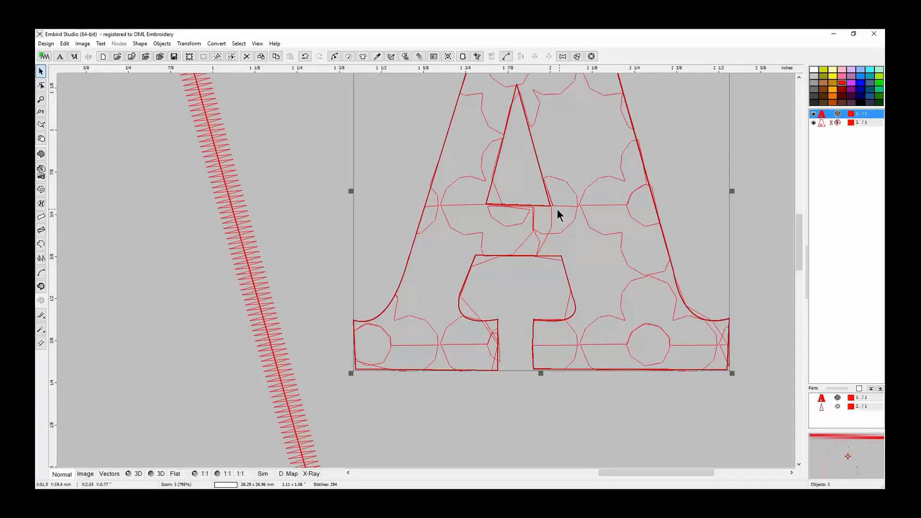
pyautogui.scroll(-3, 505, 274)
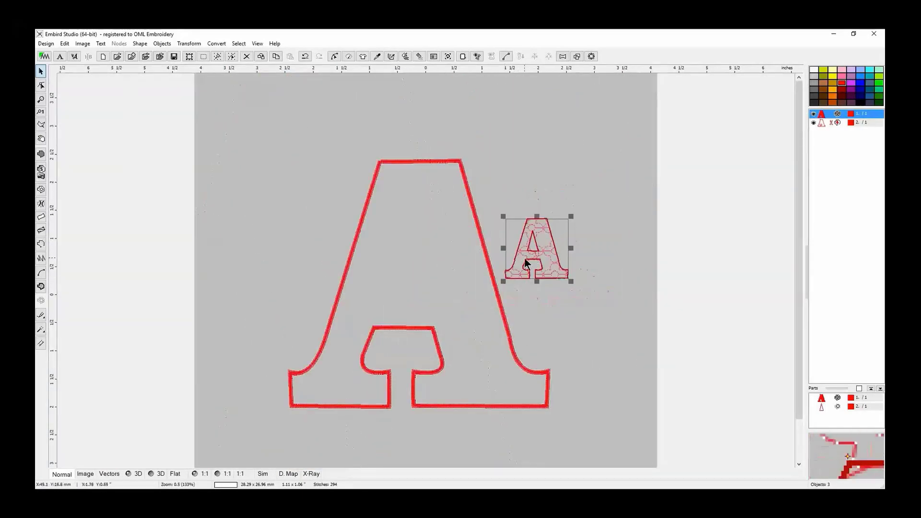
# Enlarge the small letter A fill to about 70 by 67 mm and delete the large satin outline.
pyautogui.moveTo(570, 216); pyautogui.dragTo(661, 82)
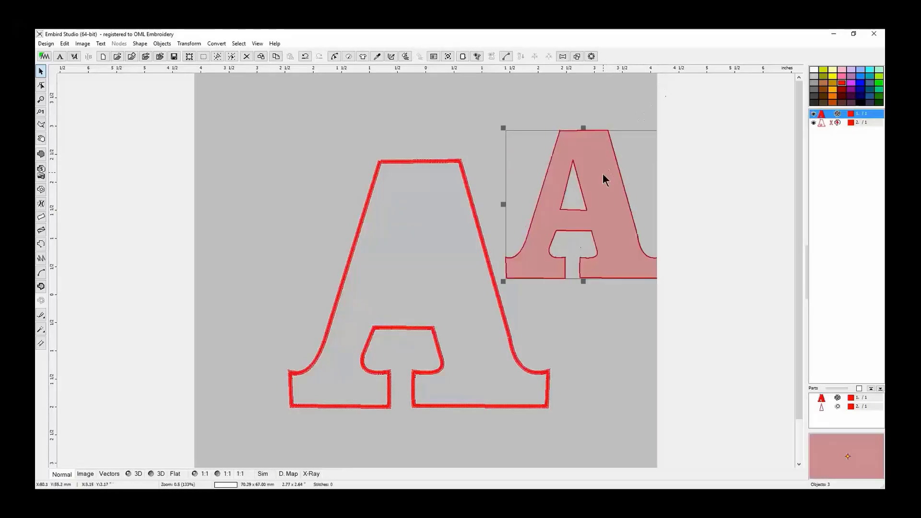
pyautogui.moveTo(602, 173); pyautogui.dragTo(575, 188)
pyautogui.click(466, 188)
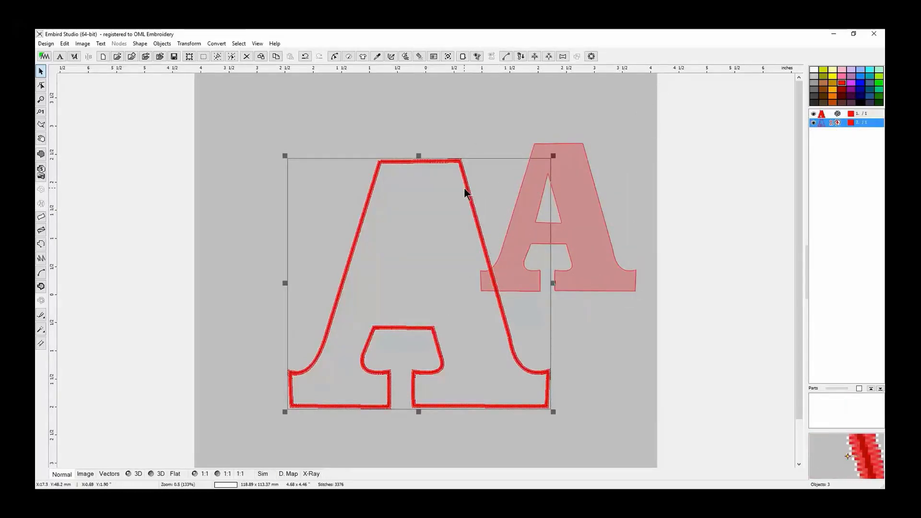
pyautogui.rightClick(465, 189)
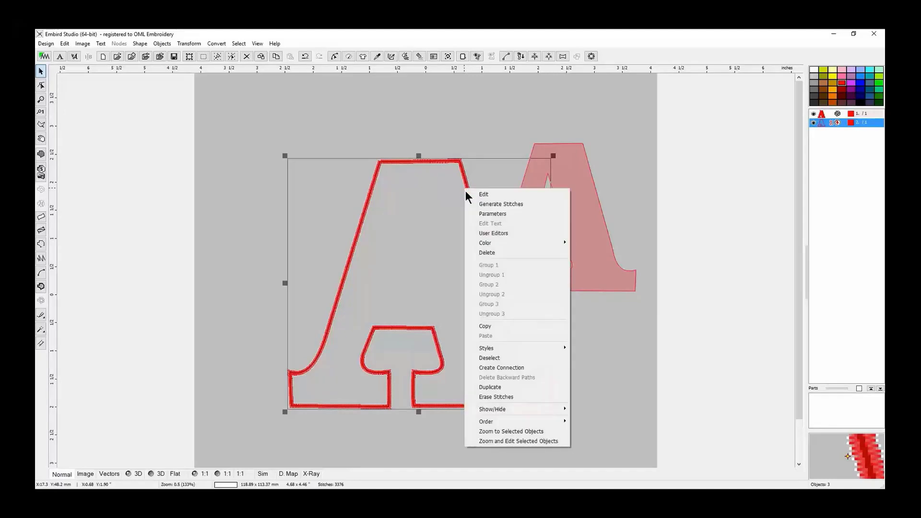
pyautogui.click(491, 251)
# Move the letter A fill to the middle of the design area and enlarge it to about 110 by 105 mm.
pyautogui.moveTo(574, 225); pyautogui.dragTo(434, 248)
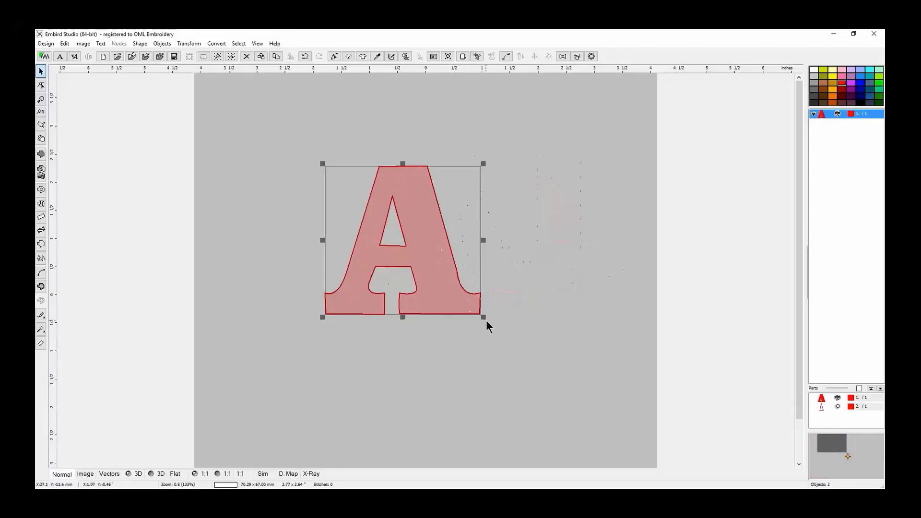
pyautogui.moveTo(483, 317); pyautogui.dragTo(462, 261)
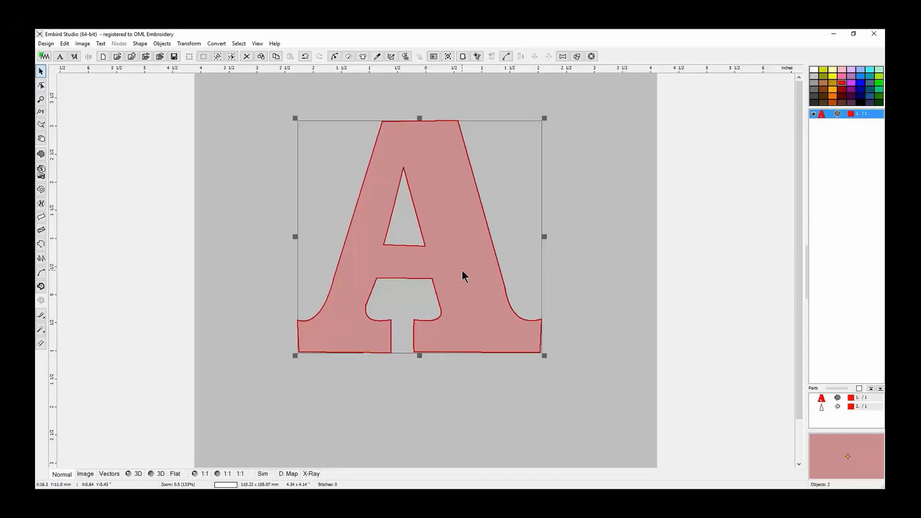
pyautogui.click(162, 43)
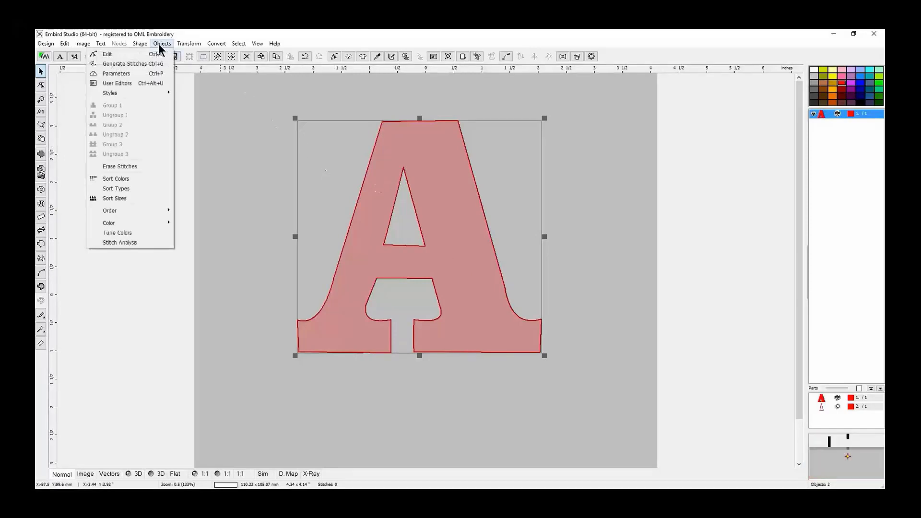
pyautogui.click(148, 84)
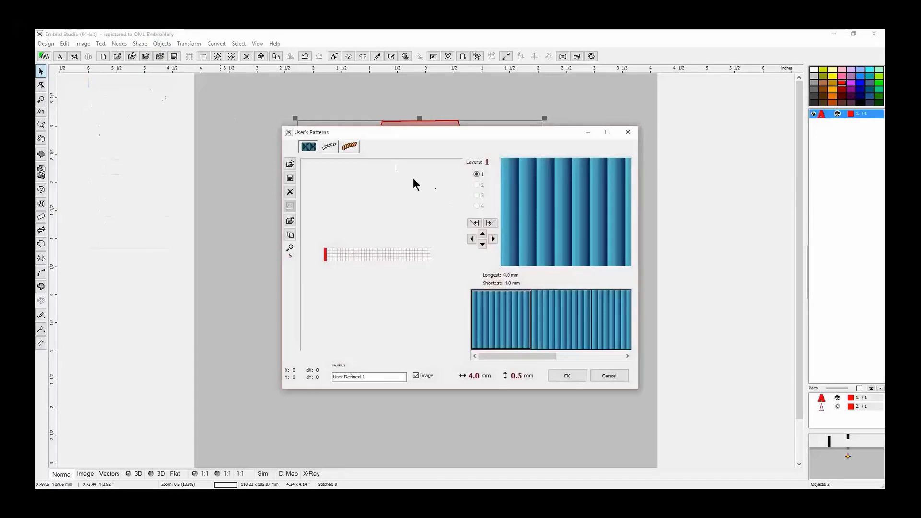
pyautogui.click(329, 146)
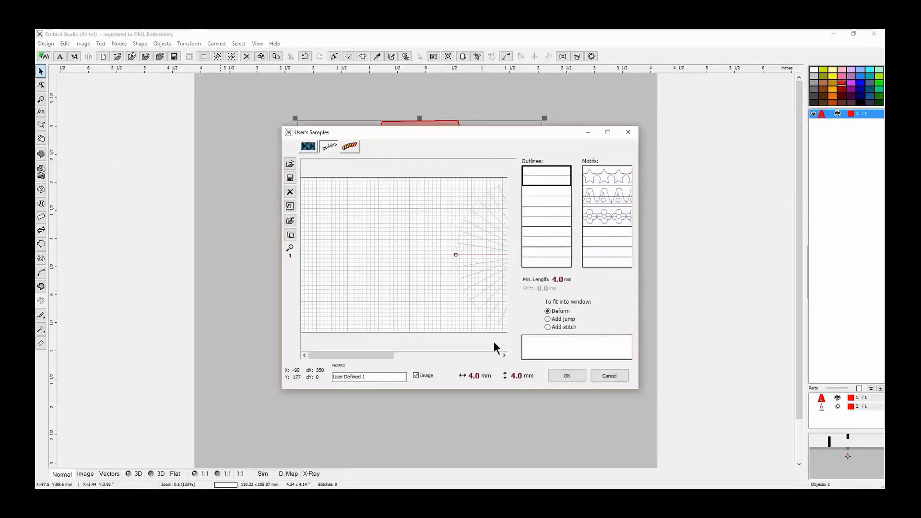
pyautogui.click(503, 355)
pyautogui.moveTo(503, 355); pyautogui.dragTo(503, 356)
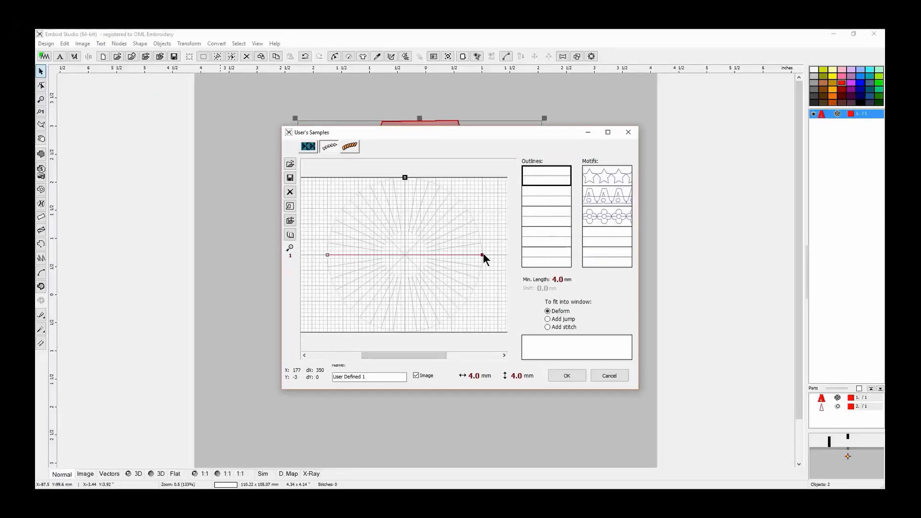
pyautogui.moveTo(483, 254)
pyautogui.mouseDown()
pyautogui.moveTo(508, 212)
pyautogui.moveTo(499, 252)
pyautogui.mouseUp()
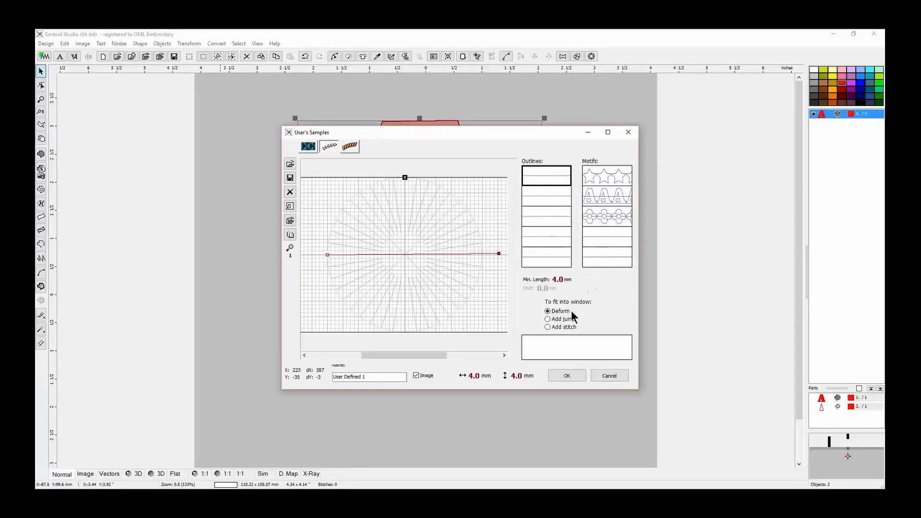
pyautogui.click(608, 377)
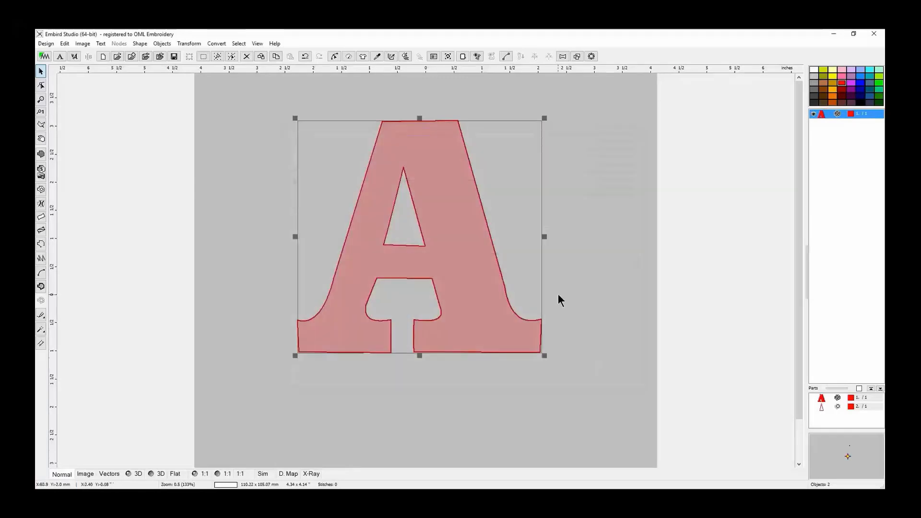
# Generate the enlarged letter's stitches and set its motif fill layout to 3 rows.
pyautogui.rightClick(464, 197)
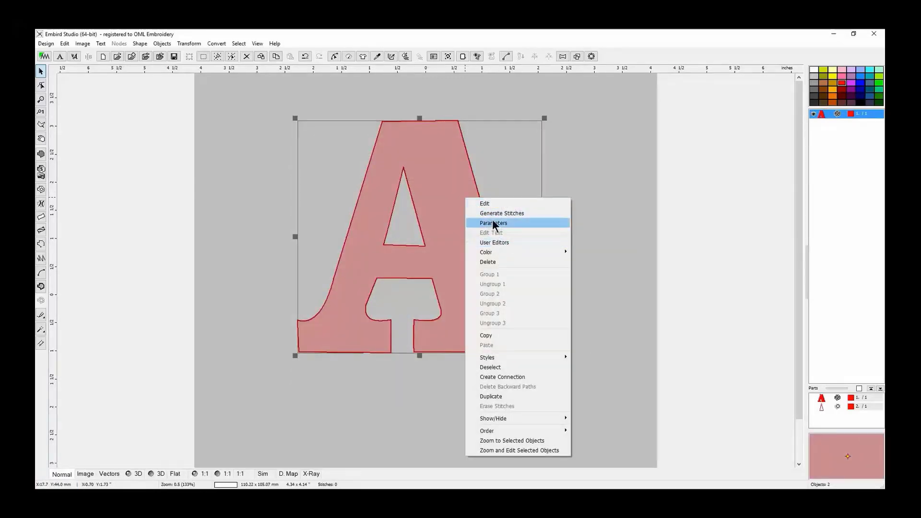
pyautogui.click(494, 214)
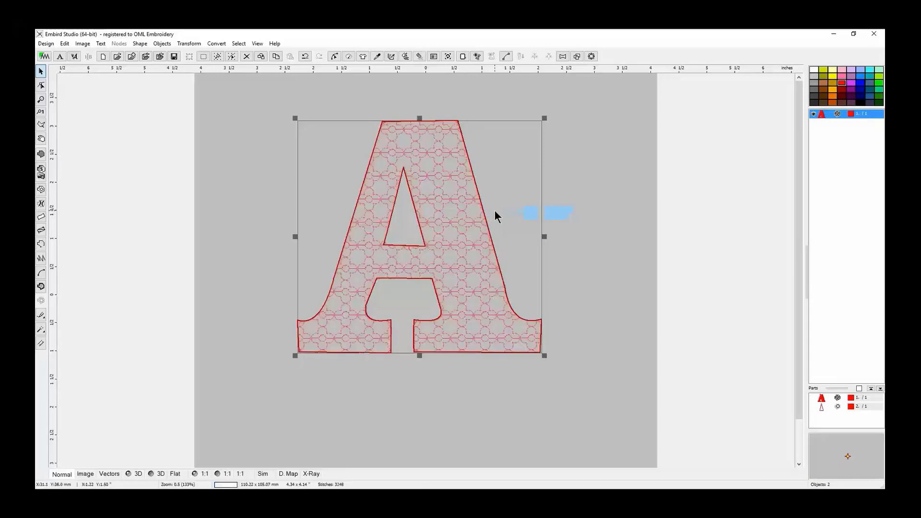
pyautogui.rightClick(537, 174)
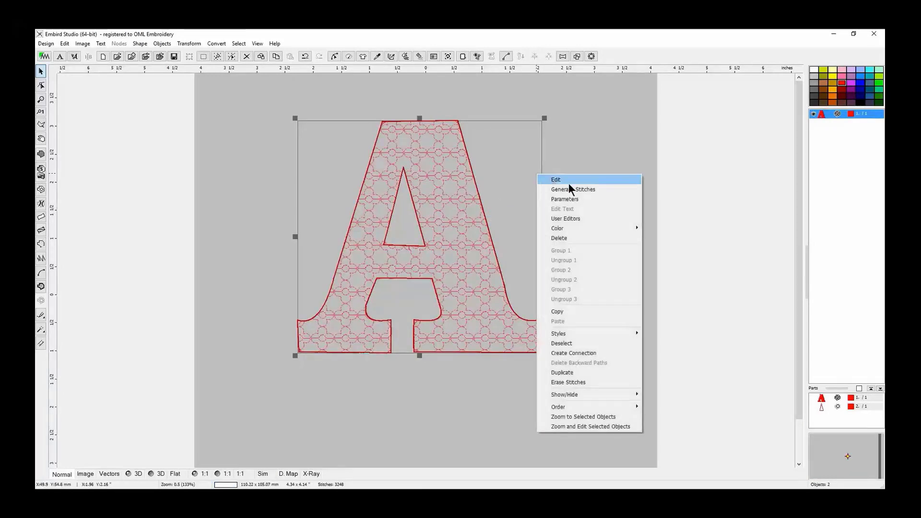
pyautogui.click(588, 198)
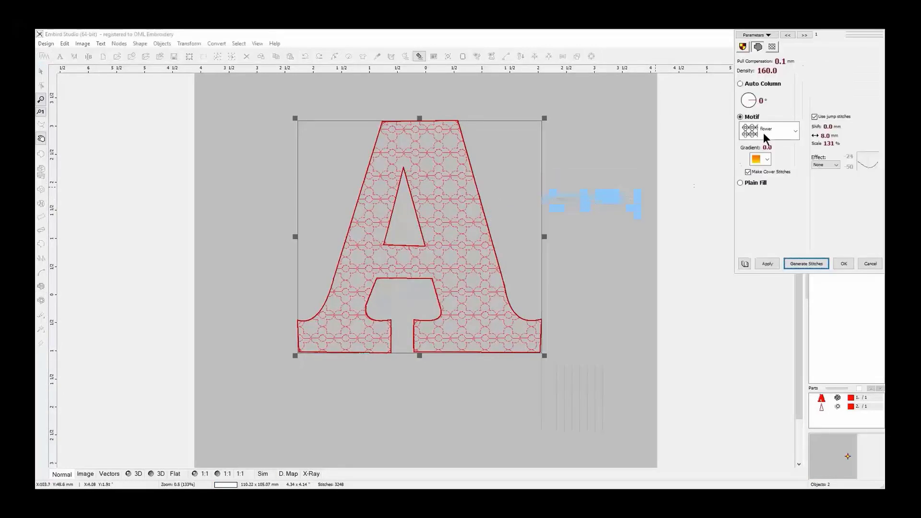
pyautogui.click(772, 47)
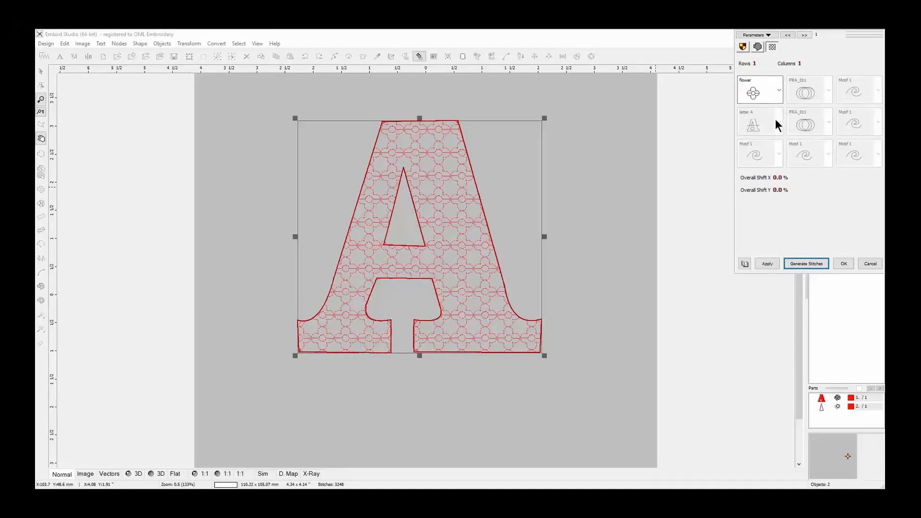
pyautogui.click(755, 64)
pyautogui.click(756, 66)
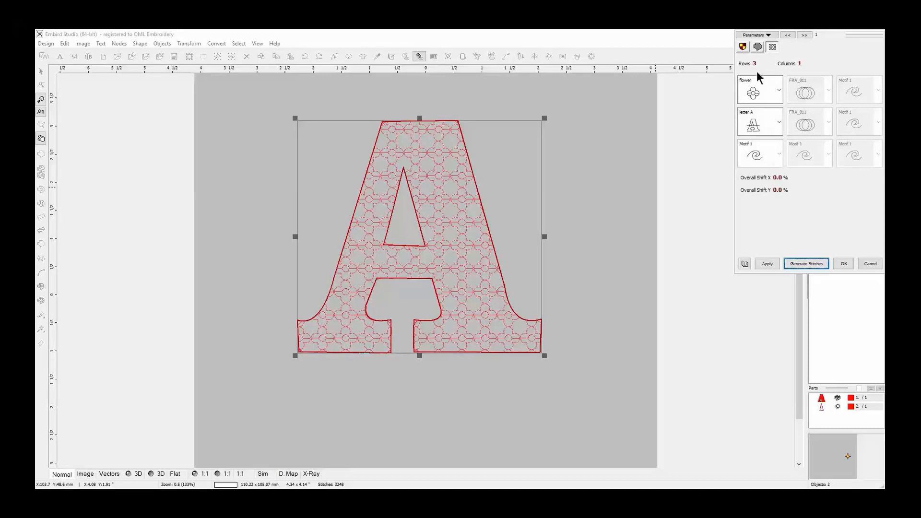
# Assign Motif 5 to the second row and Motif 8 to the third row of the letter's motif fill.
pyautogui.click(778, 119)
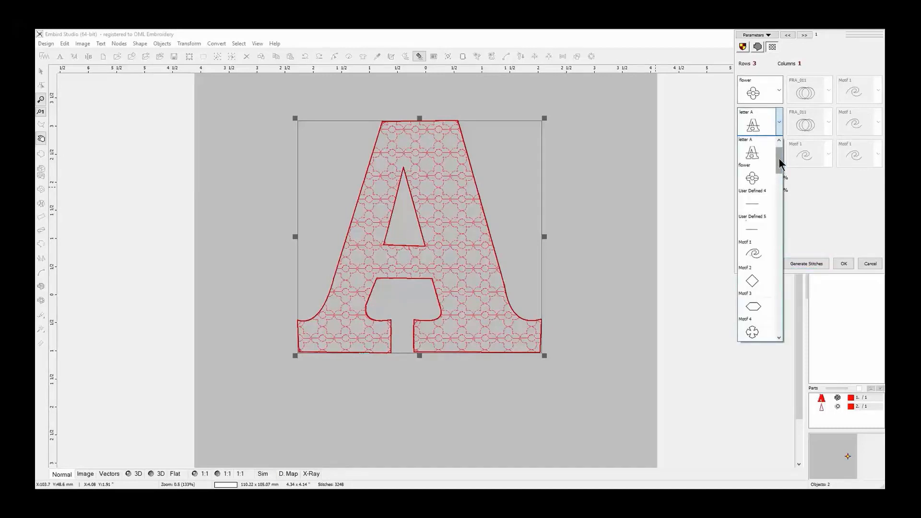
pyautogui.moveTo(778, 158); pyautogui.dragTo(778, 178)
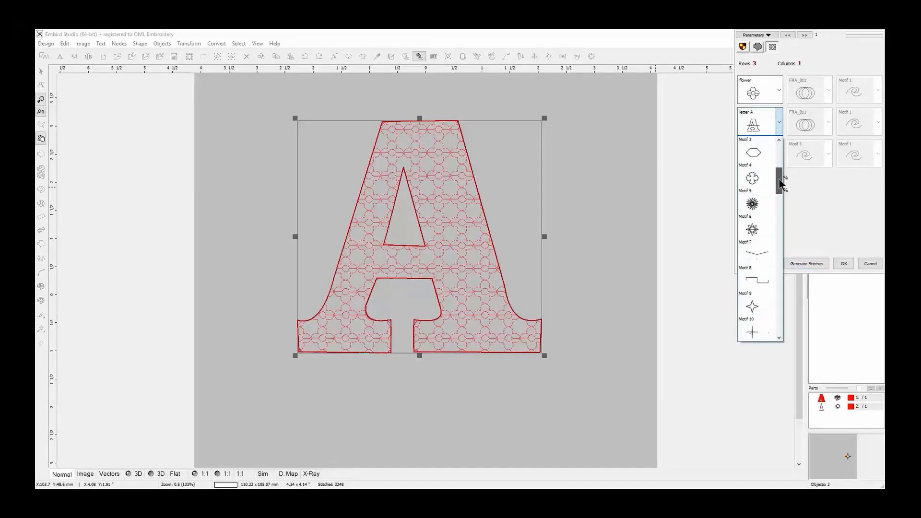
pyautogui.click(756, 205)
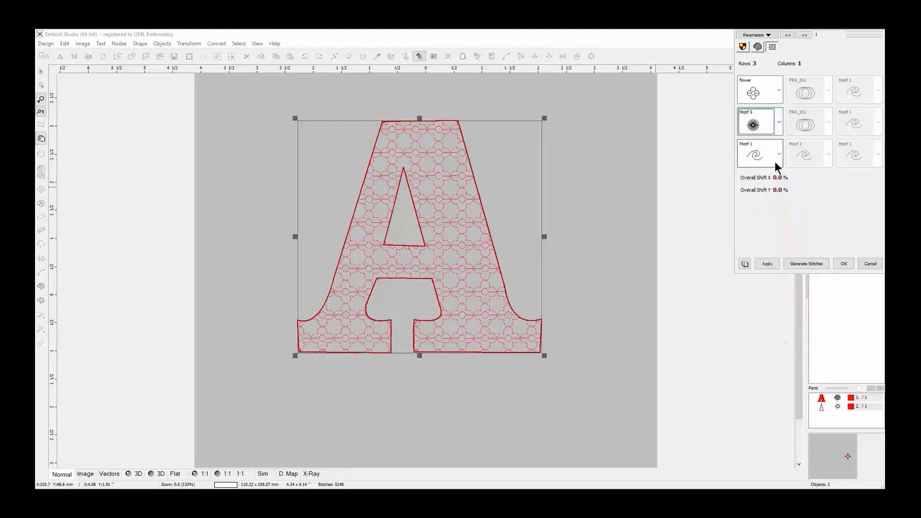
pyautogui.click(779, 156)
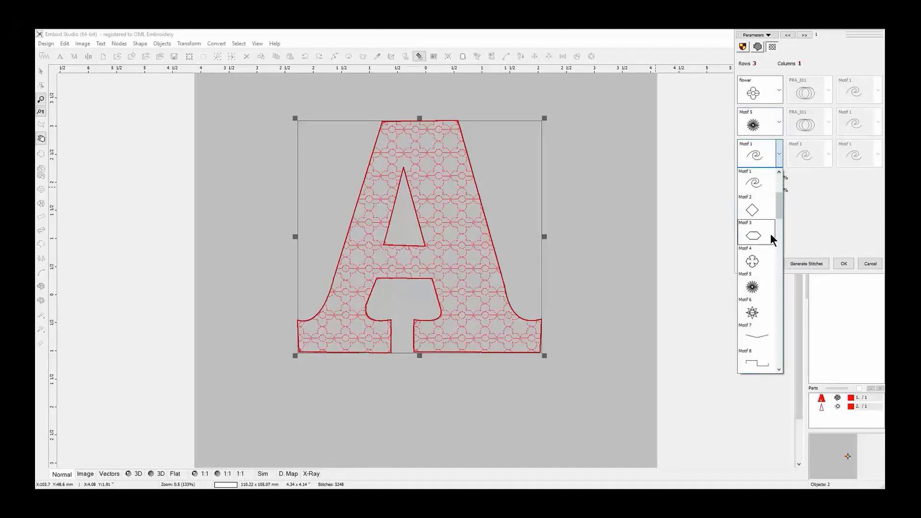
pyautogui.moveTo(779, 204); pyautogui.dragTo(778, 224)
pyautogui.click(760, 201)
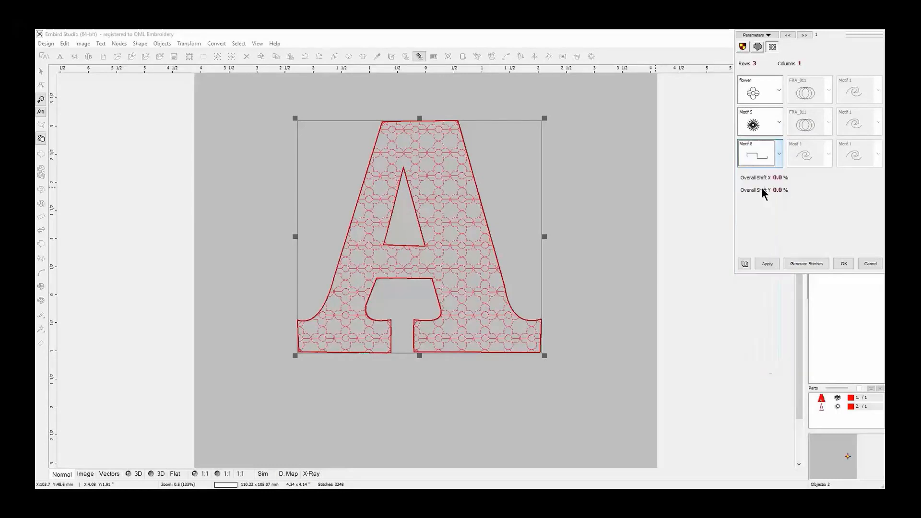
# Apply the three-row motif layout, generate the letter's stitches and deselect it.
pyautogui.click(767, 263)
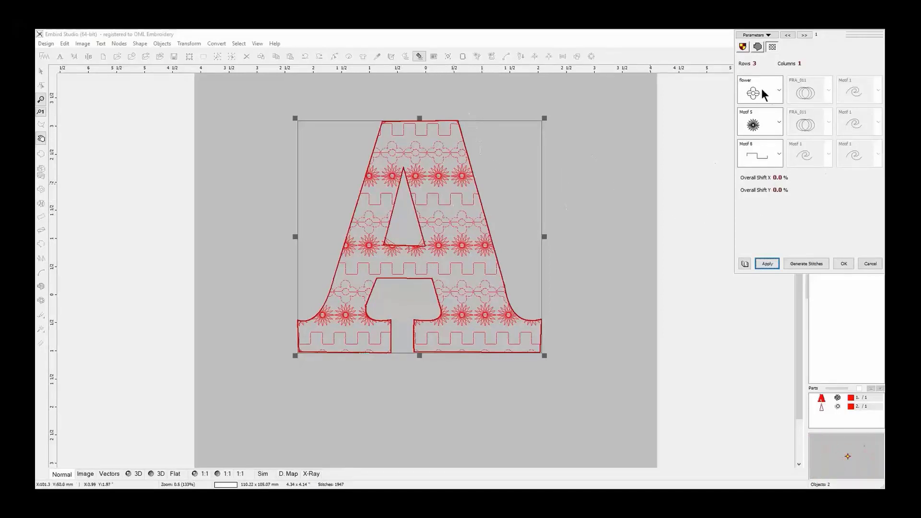
pyautogui.click(797, 263)
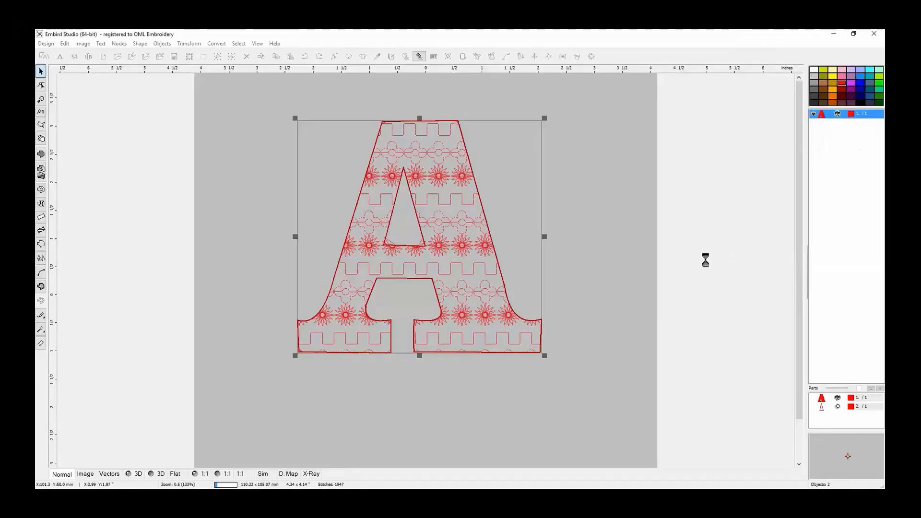
pyautogui.click(599, 260)
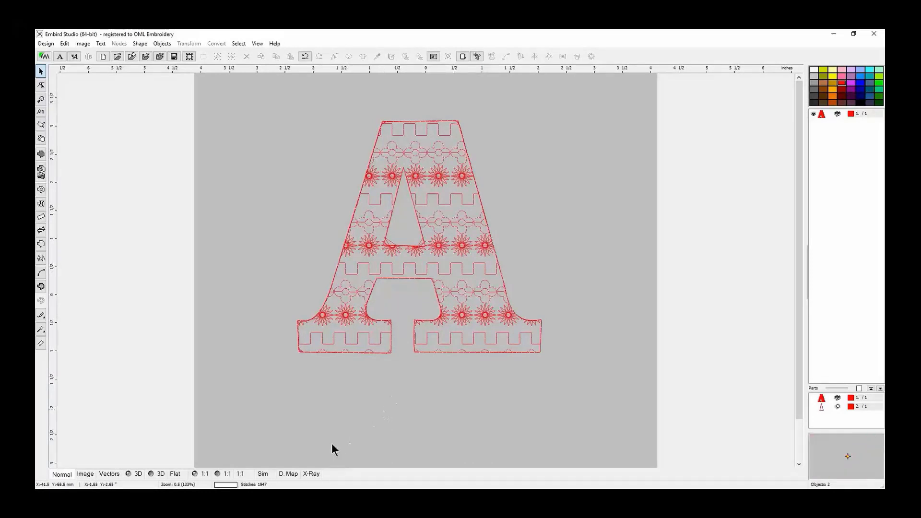
# View the letter's stitch density map and start the sewing simulation.
pyautogui.click(293, 472)
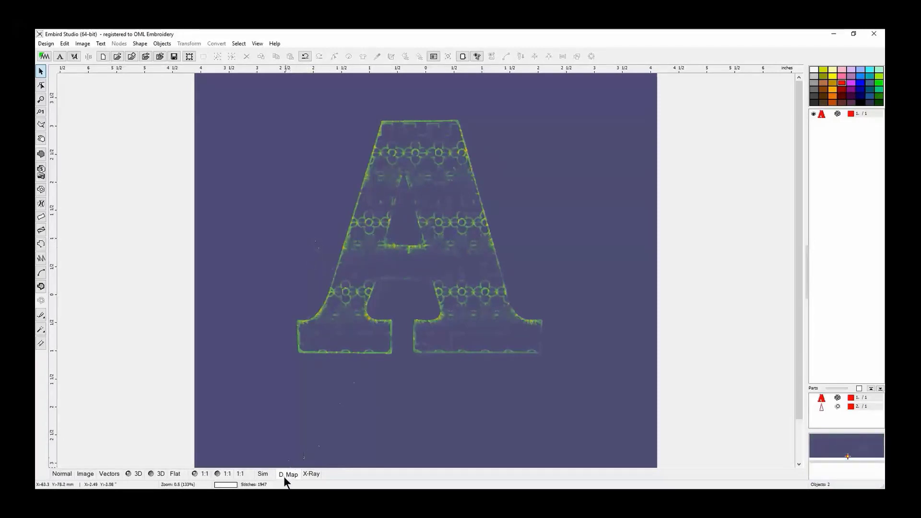
pyautogui.click(261, 474)
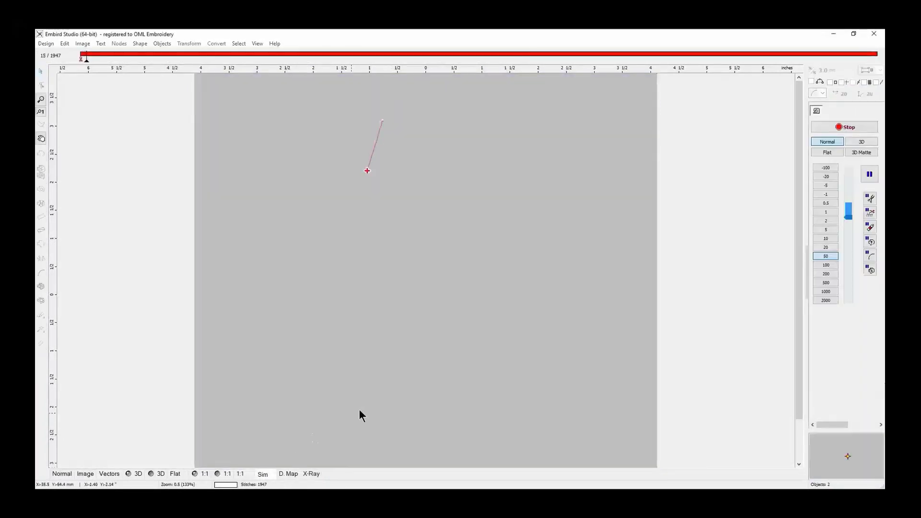